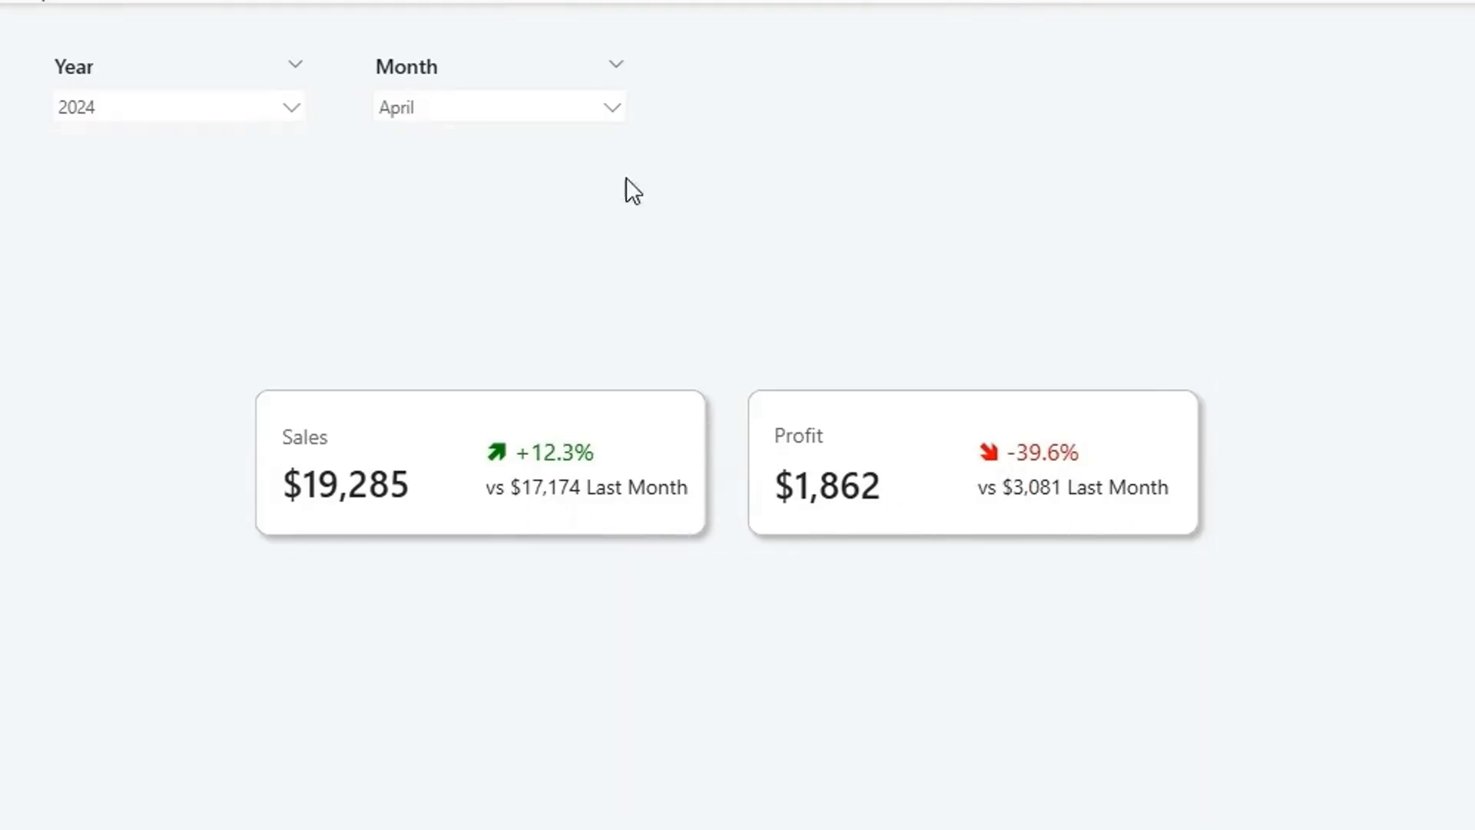
Filter the finished KPI cards by May, June, April and May again to compare their monthly figures.
left_click(481, 108)
left_click(476, 292)
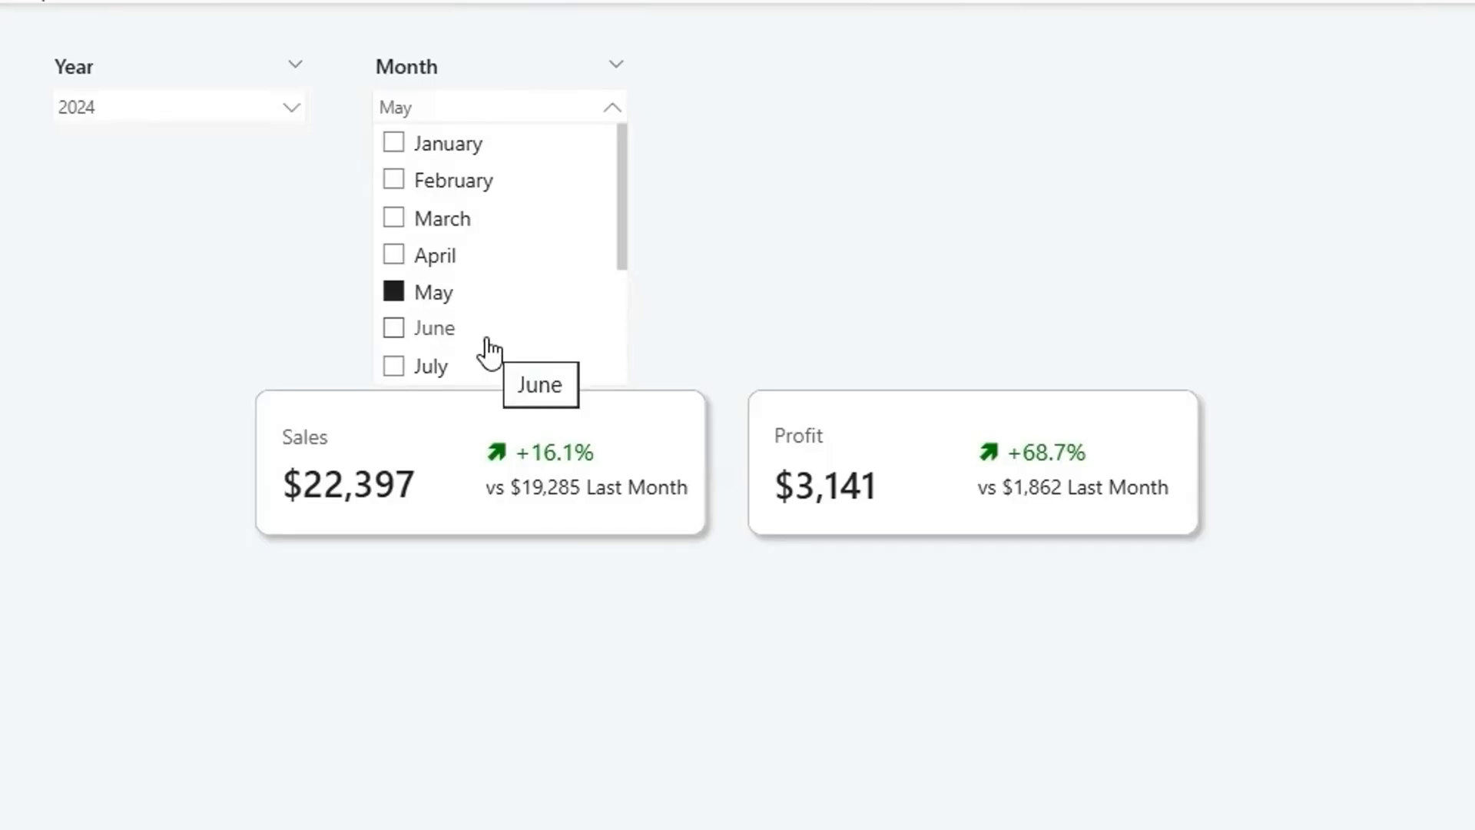
left_click(470, 329)
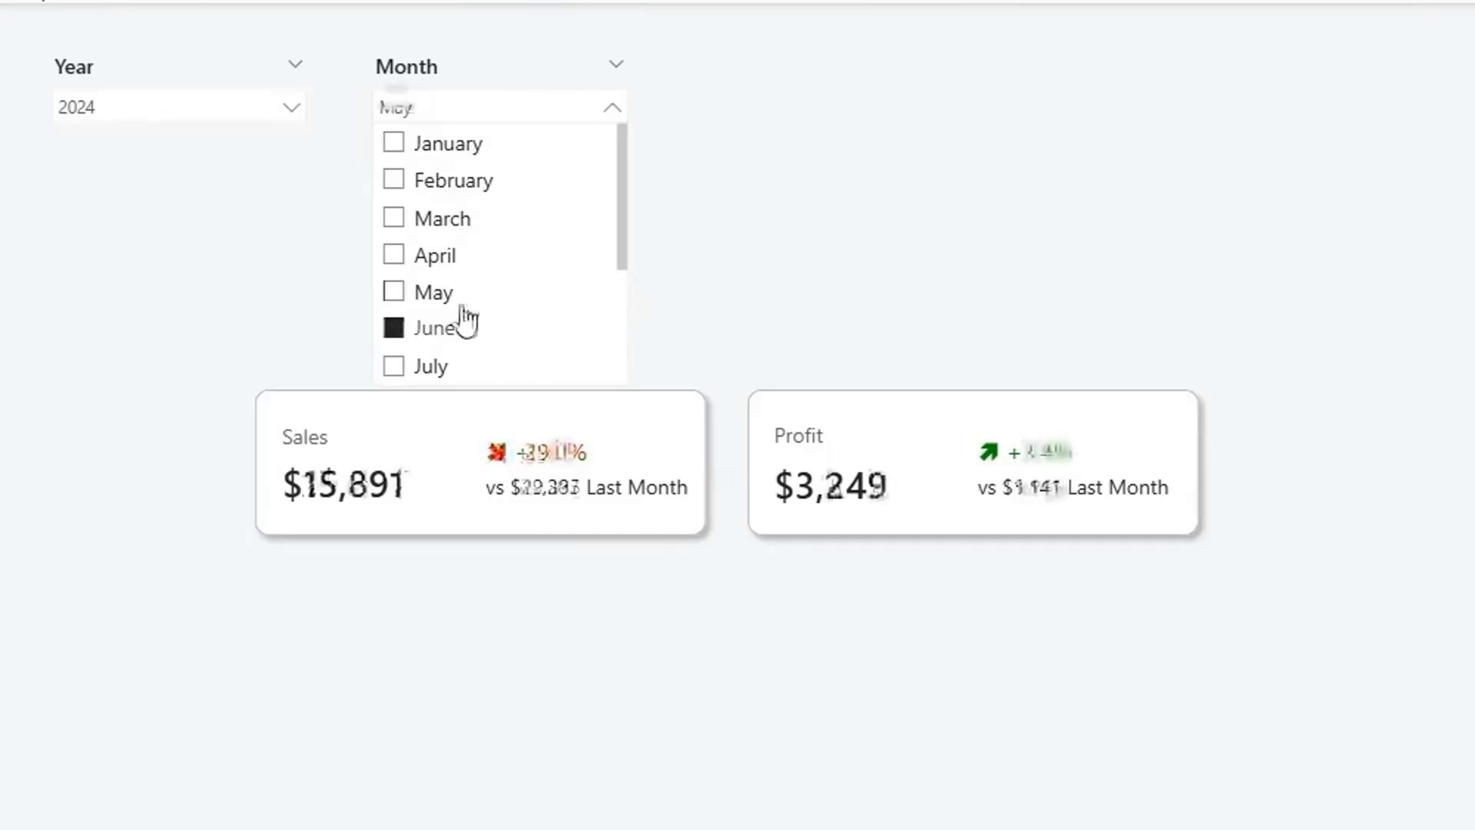
left_click(492, 271)
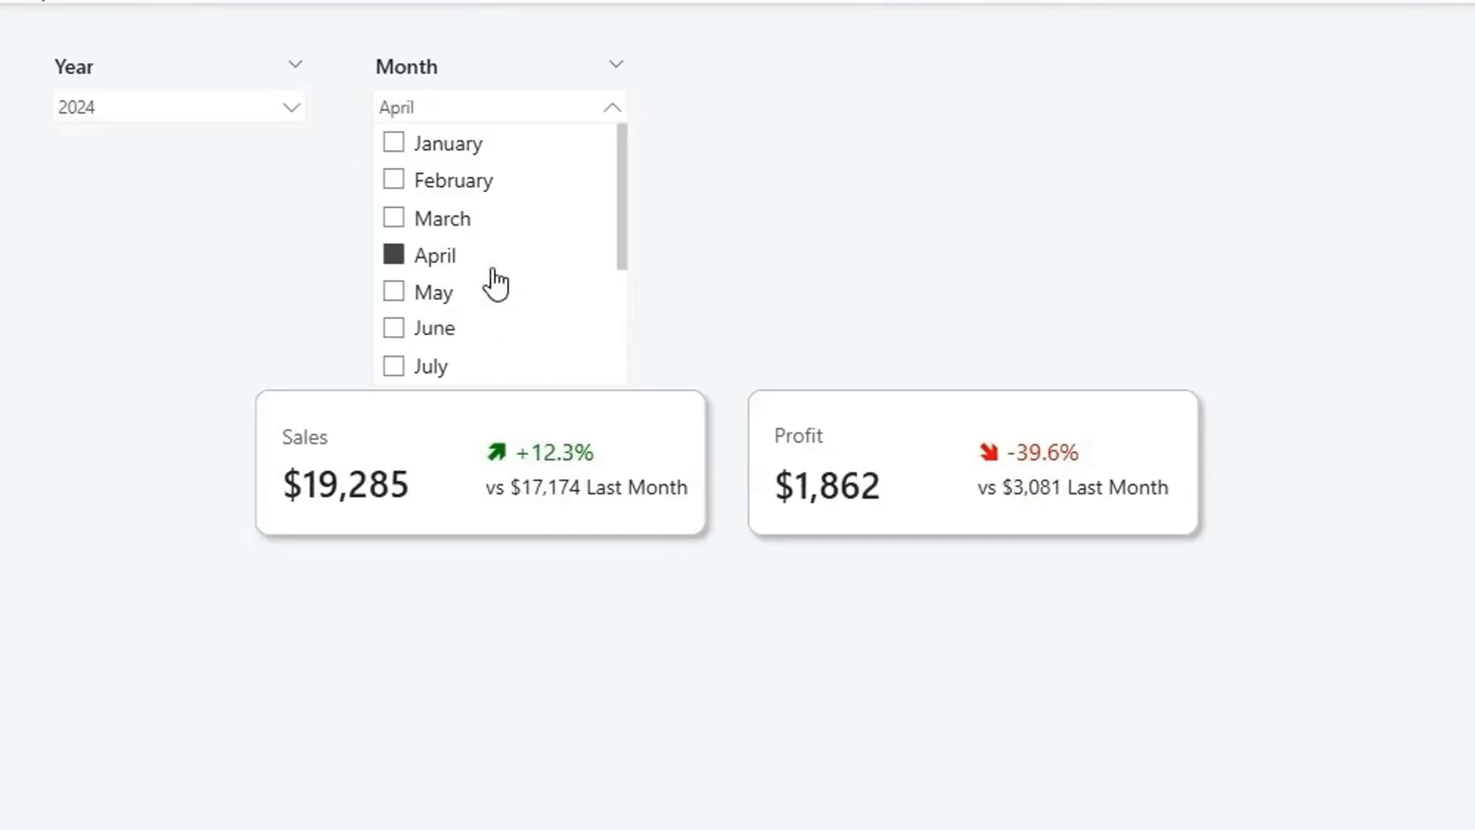
left_click(484, 292)
left_click(839, 240)
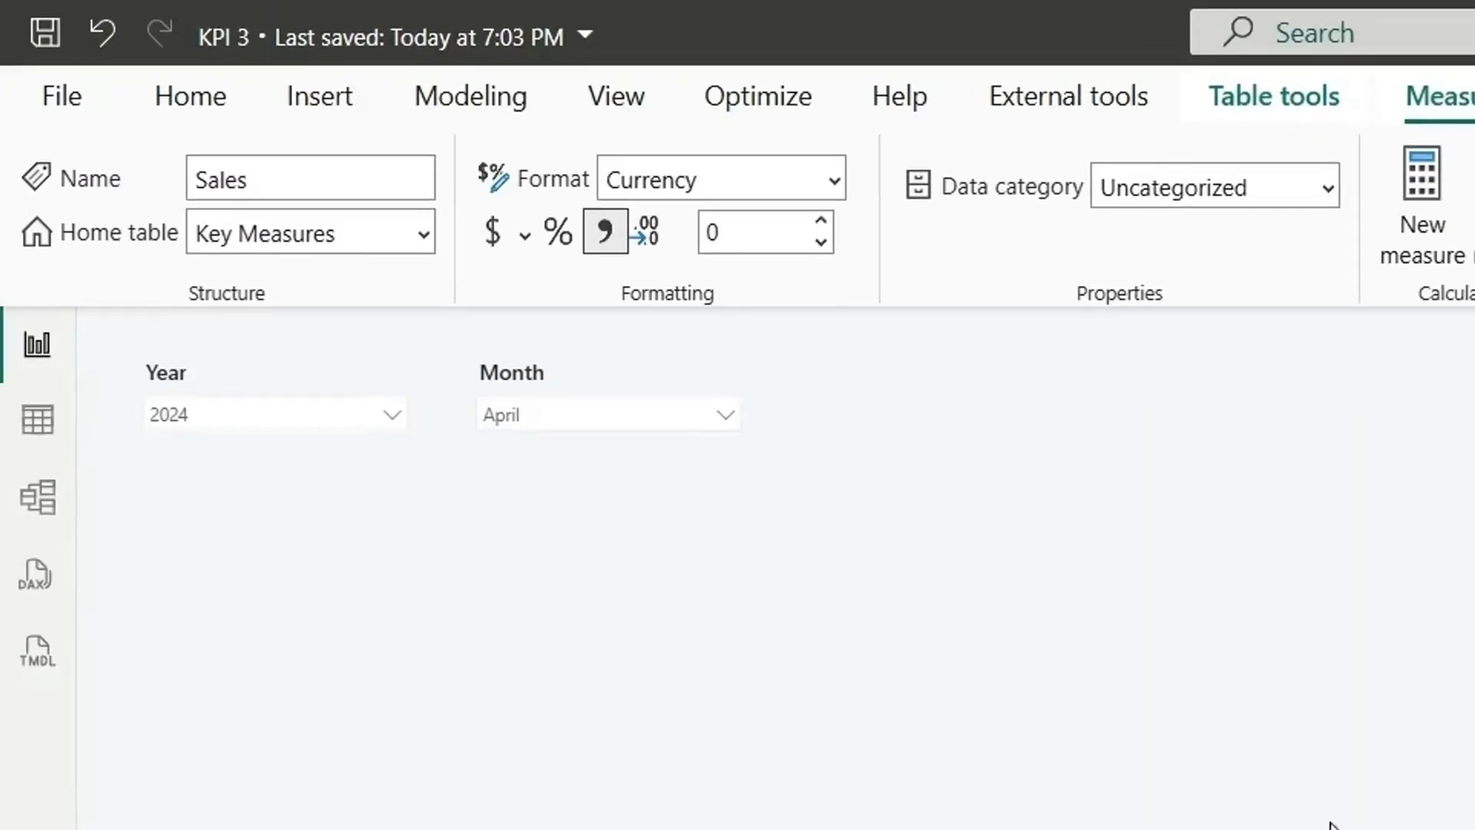
Add a new card visual to the report page showing the Sales measure from Key Measures.
left_click(1214, 712)
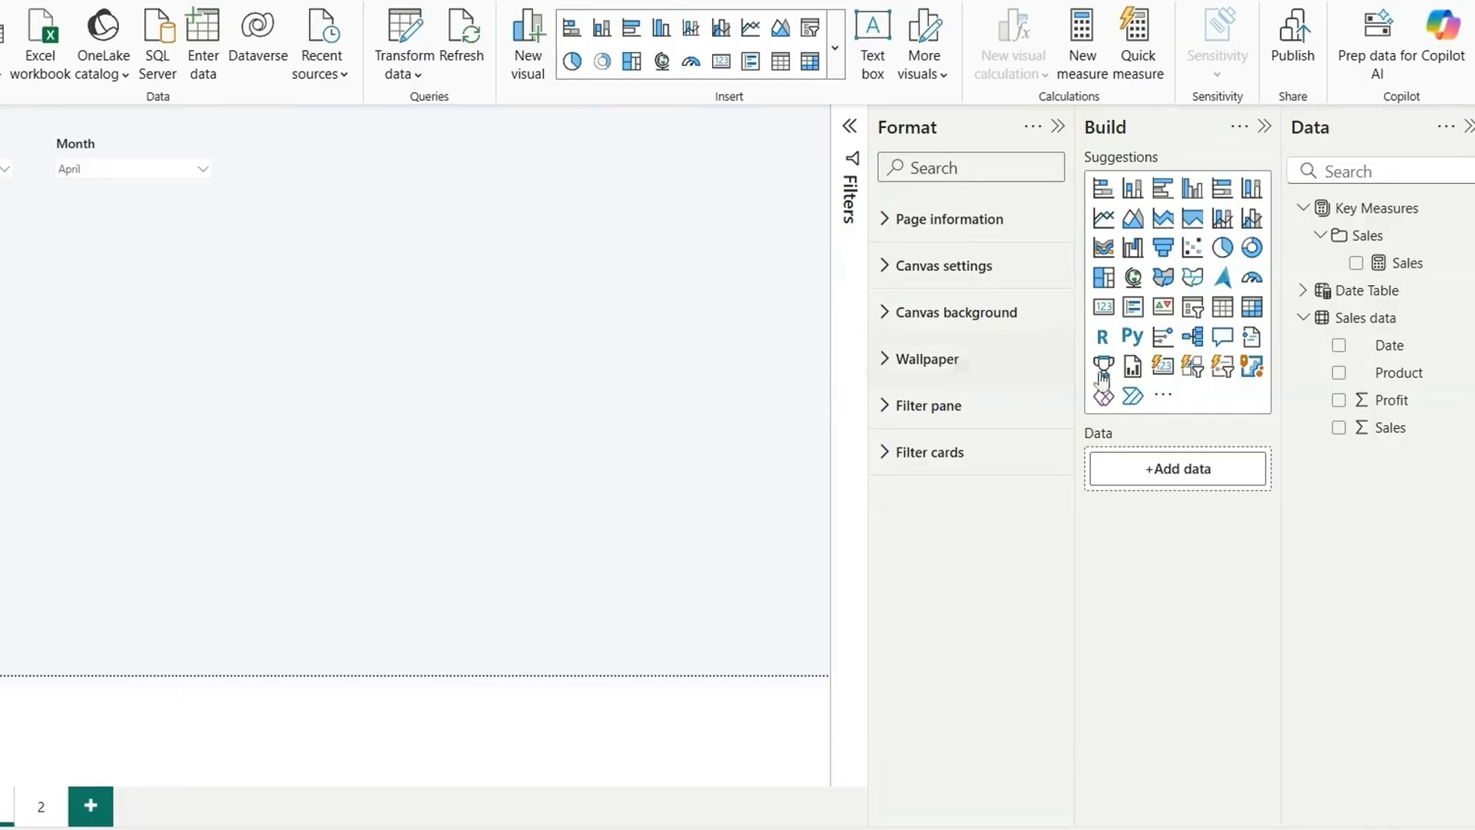
left_click(1162, 368)
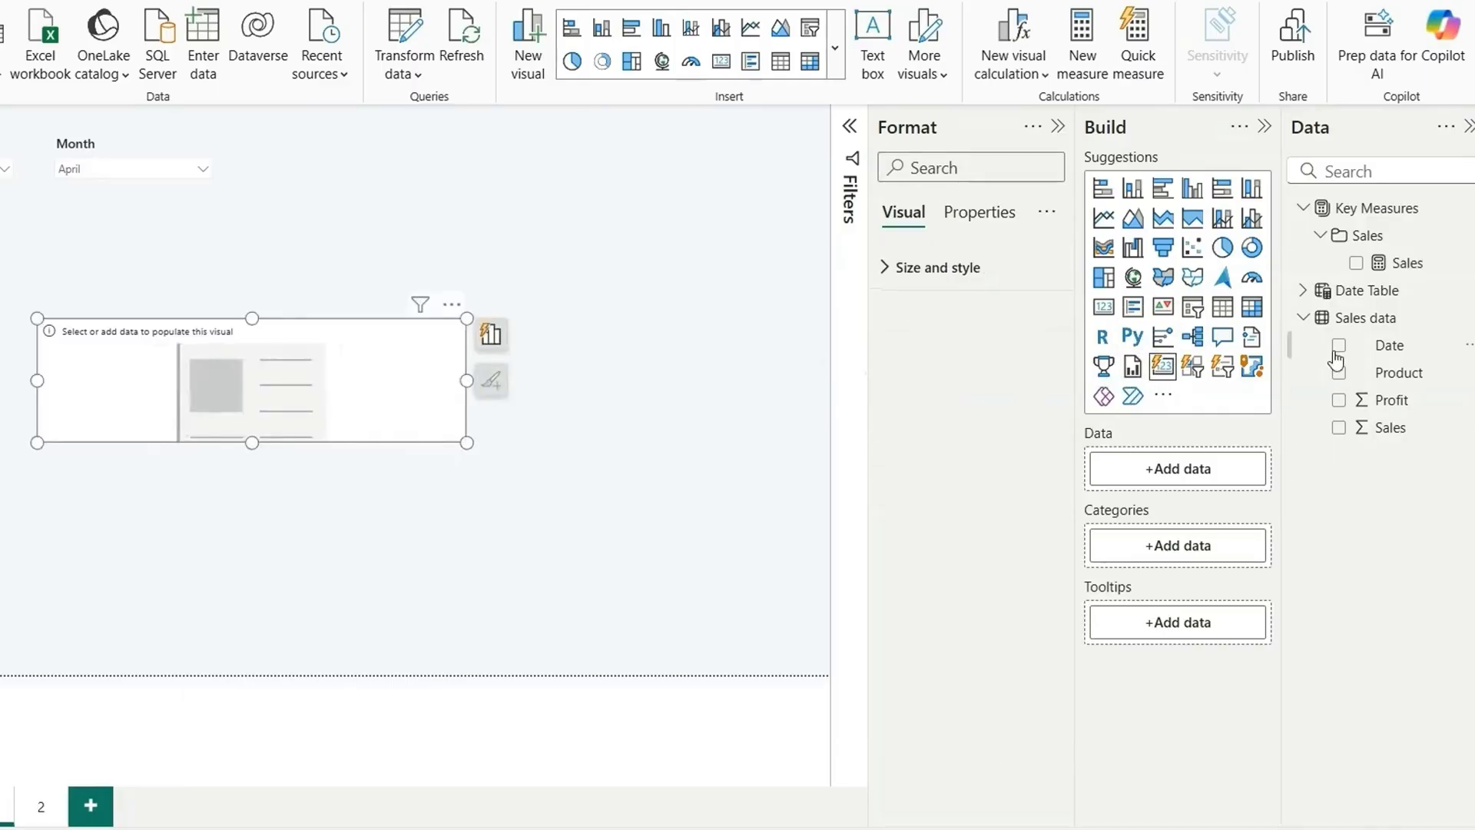
left_click(1356, 263)
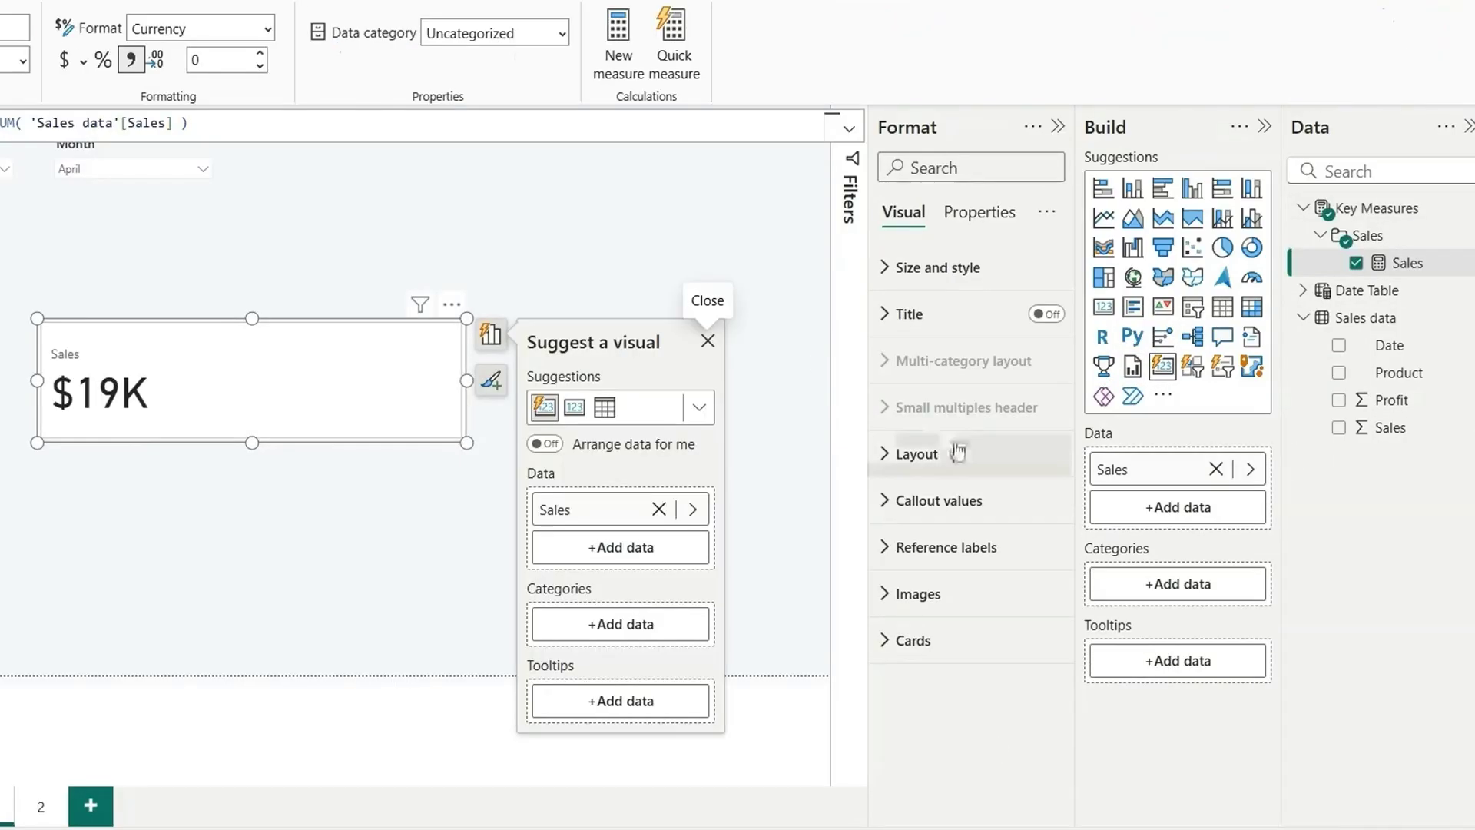
left_click(705, 336)
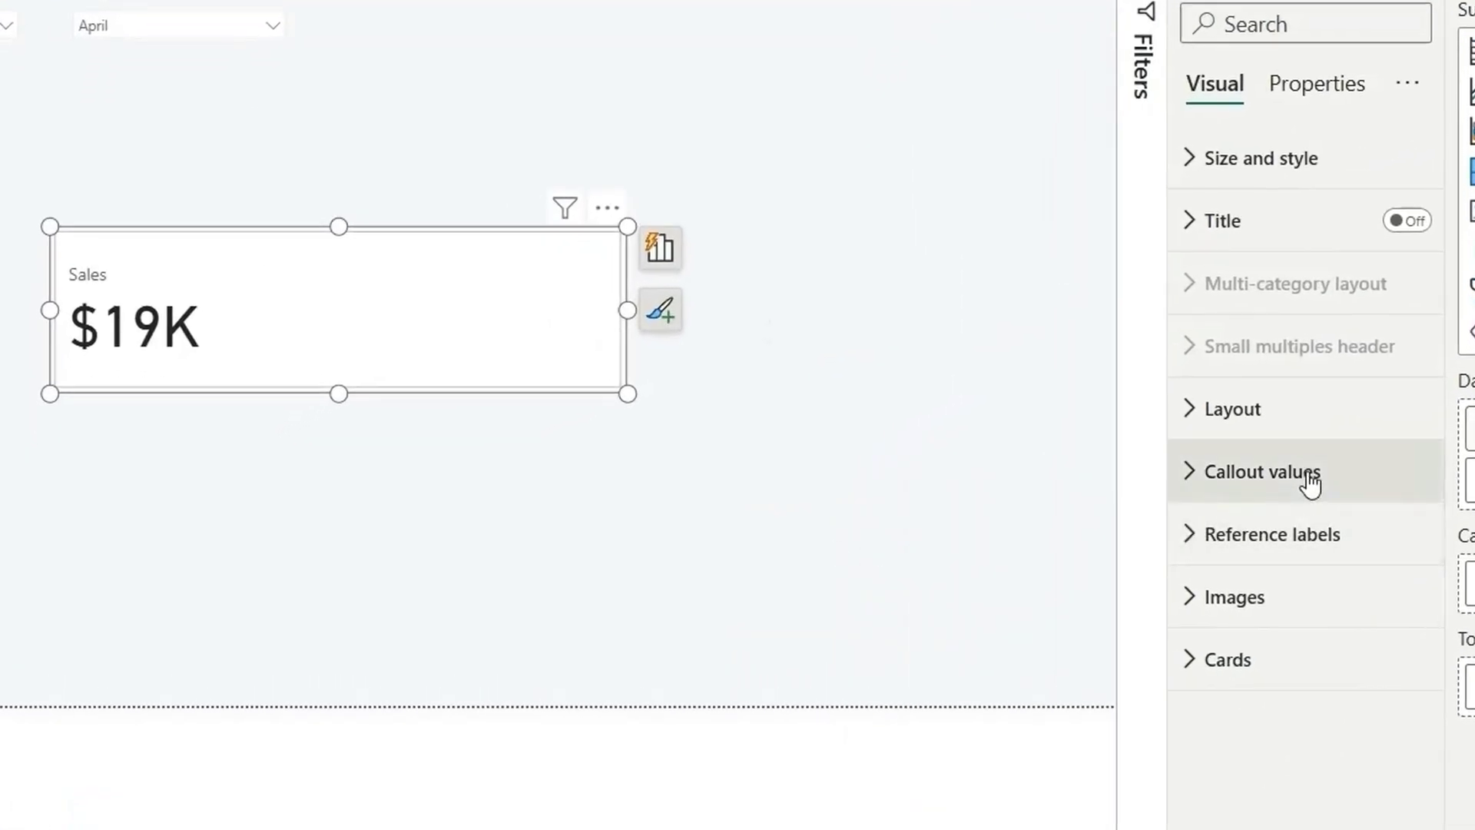
Format the Sales callout value with font size 22 and the Segoe UI Semibold font.
left_click(1308, 484)
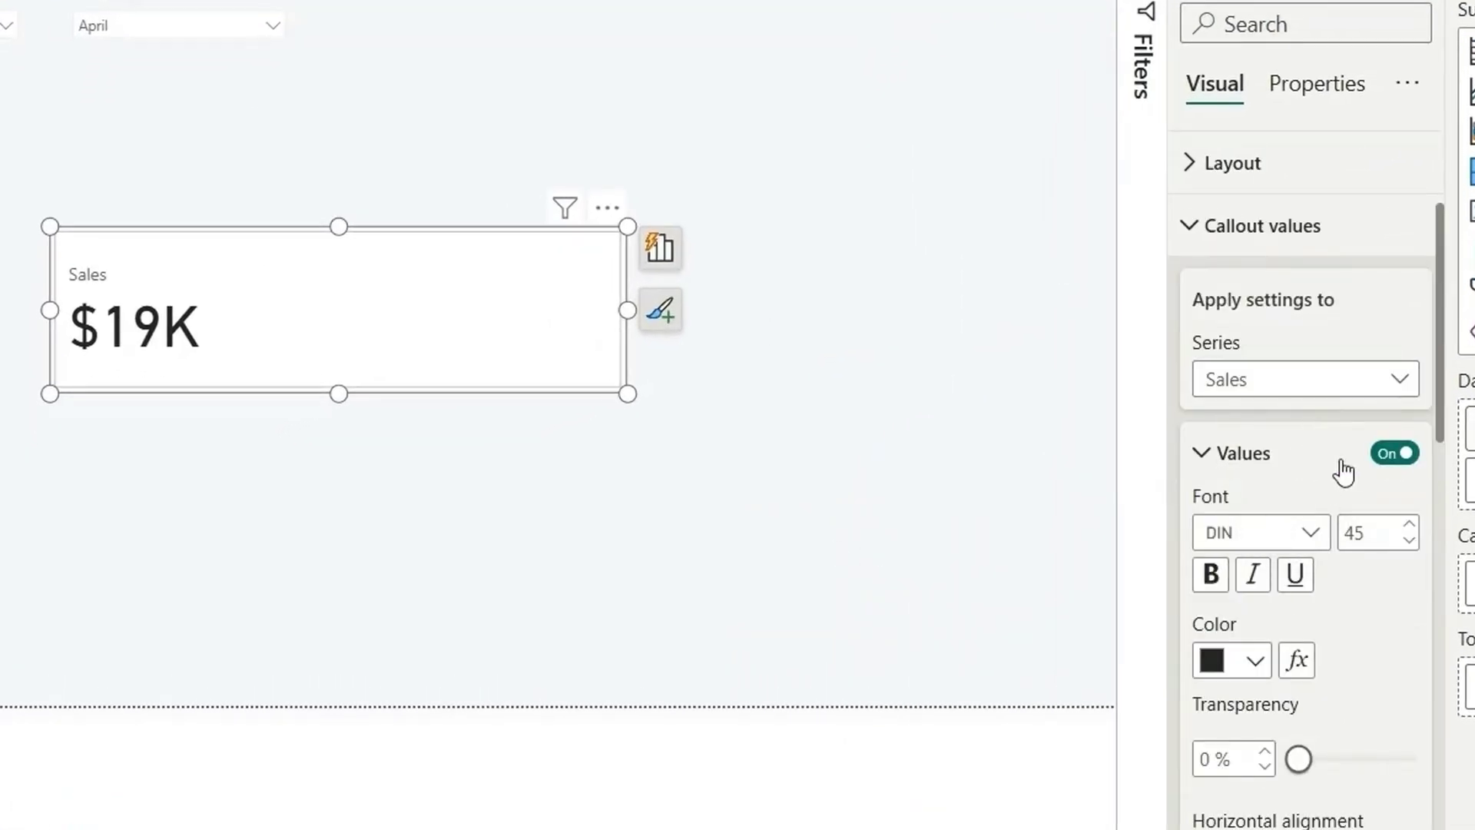
scroll(1357, 469, "down", 1)
left_click(1359, 487)
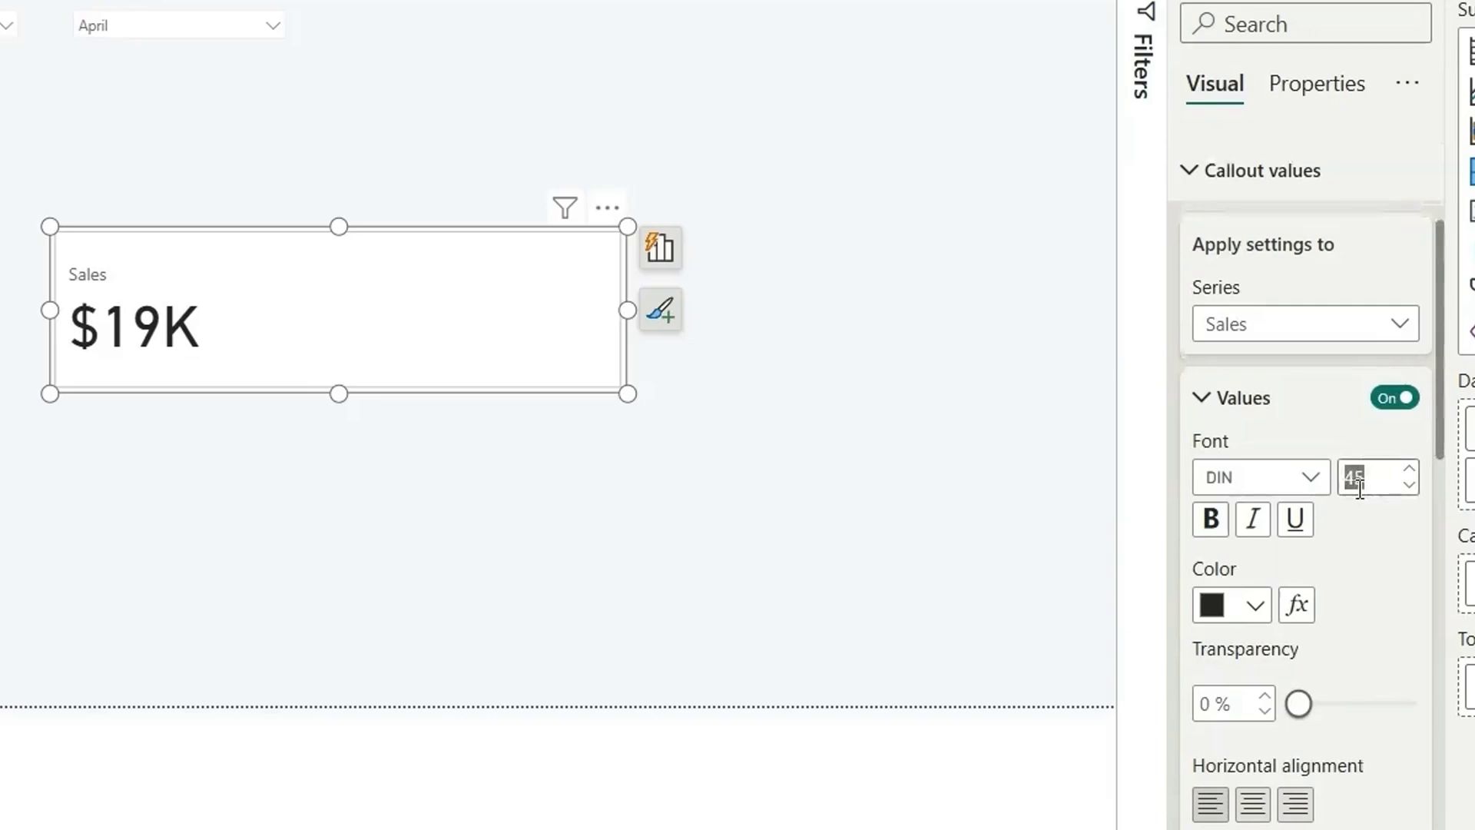
type("22")
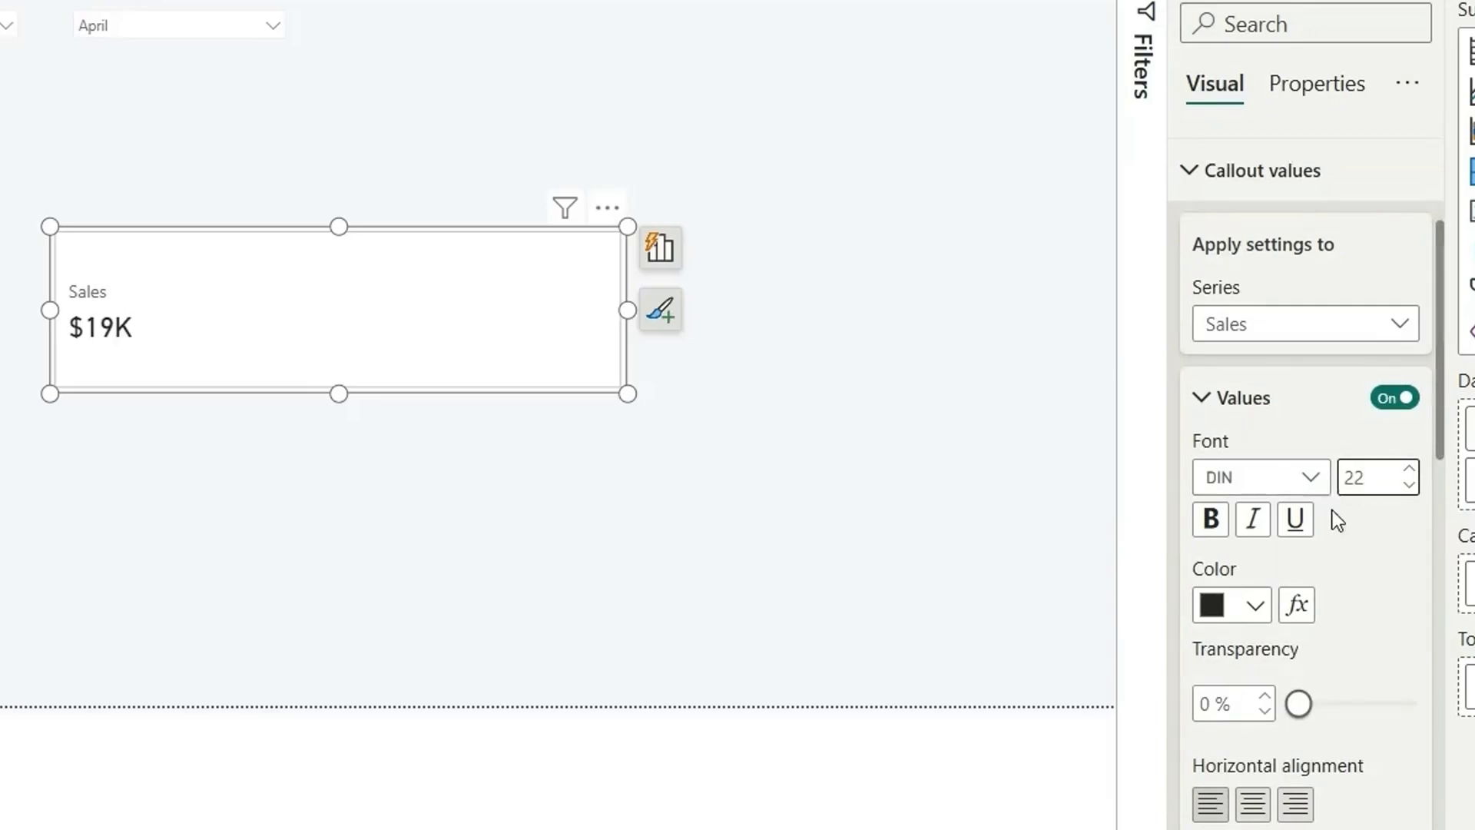
left_click(1245, 487)
scroll(1237, 400, "down", 5)
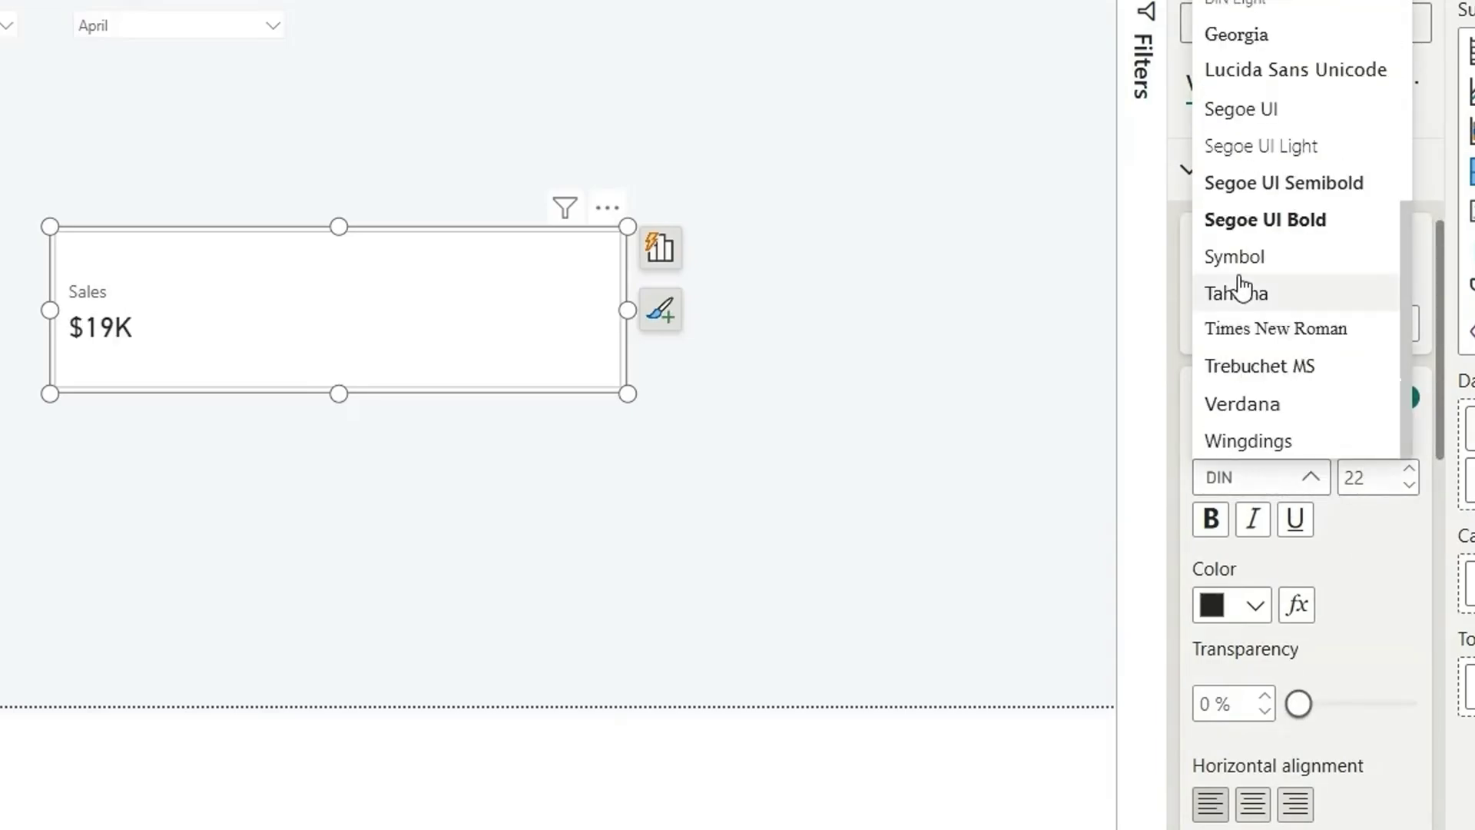
left_click(1247, 184)
Set the Sales callout value's display units to None.
scroll(1348, 607, "down", 3)
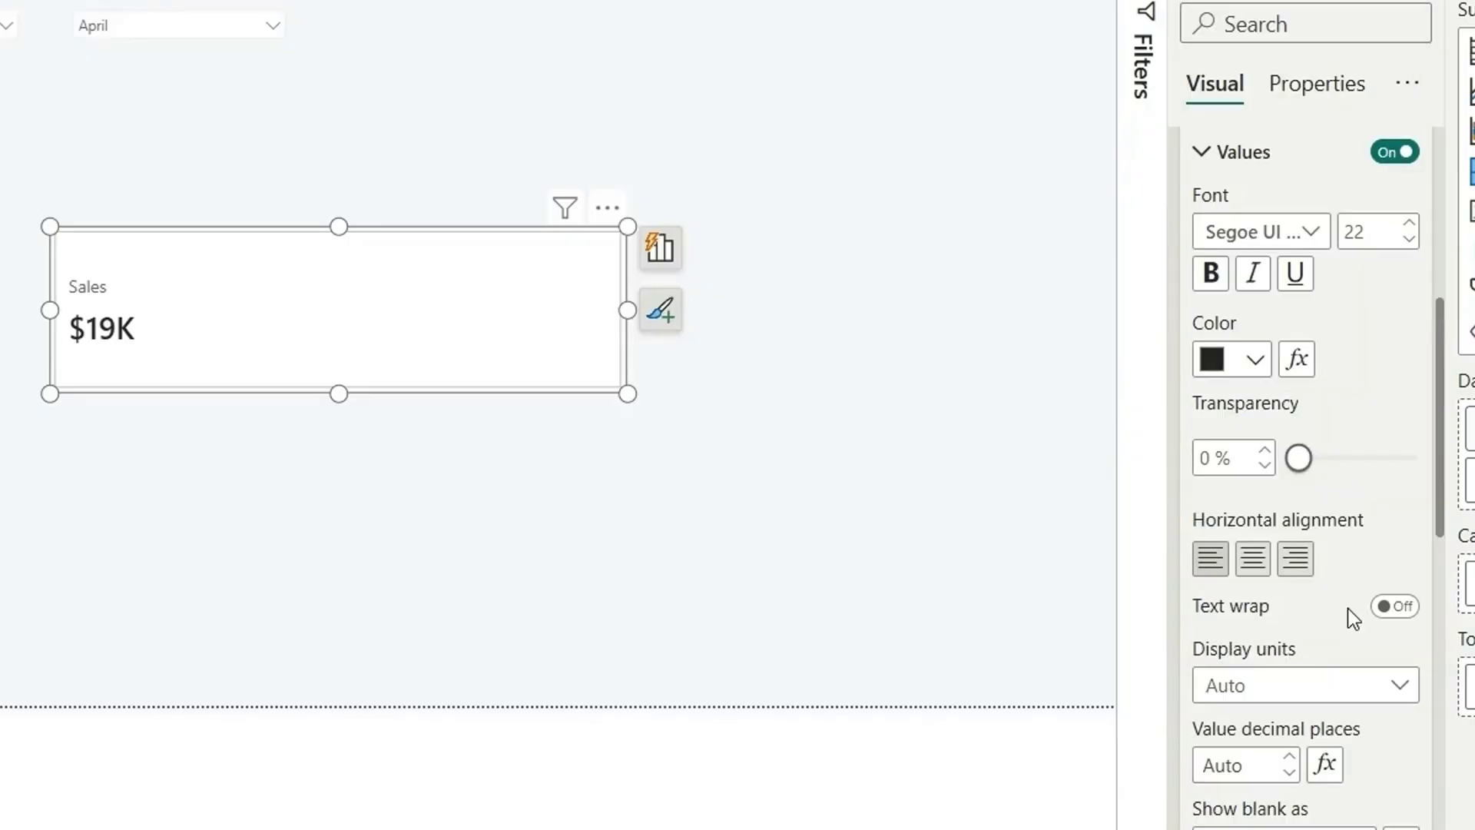
scroll(1348, 607, "up", 3)
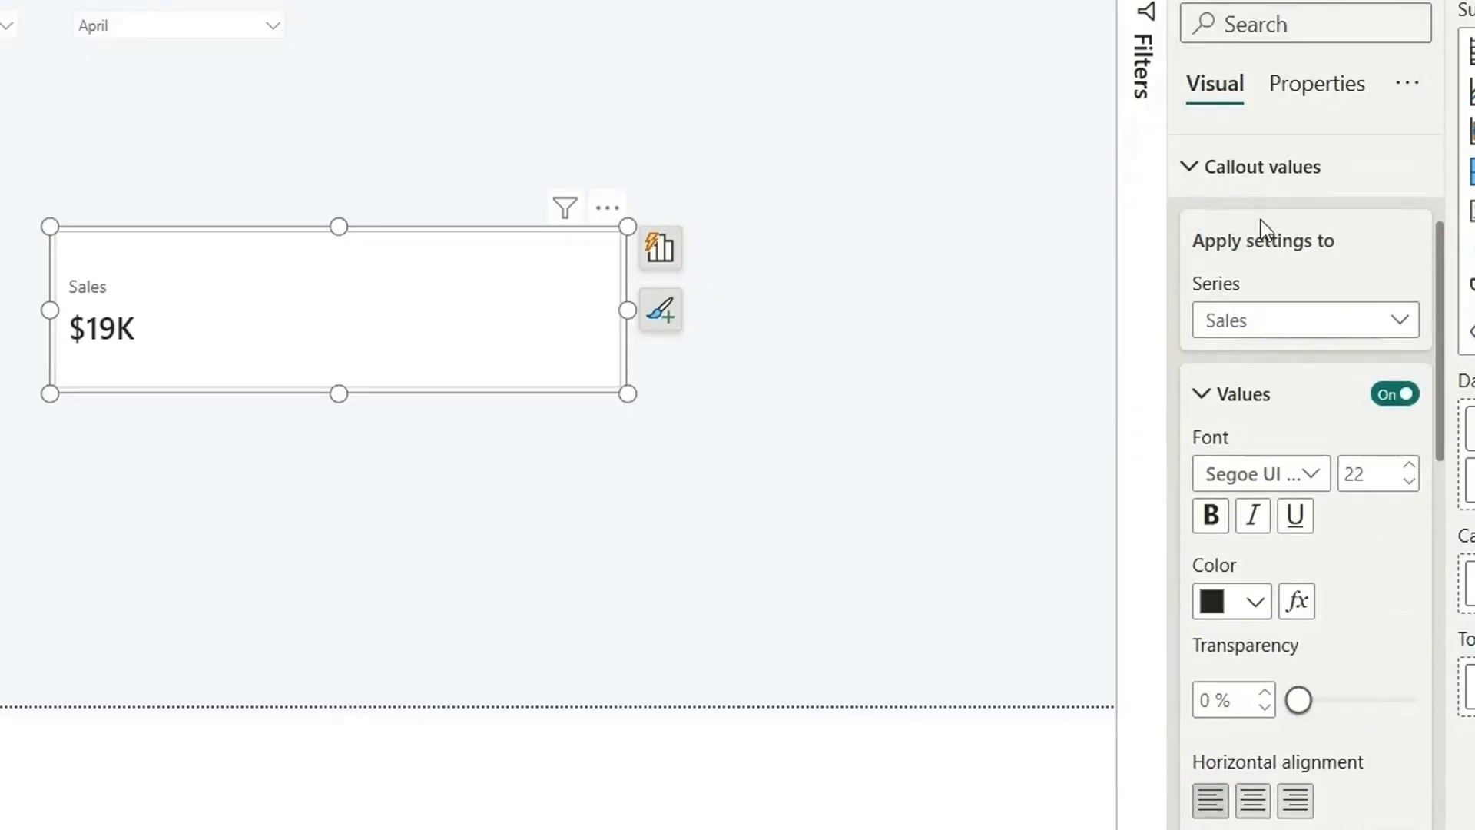
scroll(1284, 267, "down", 6)
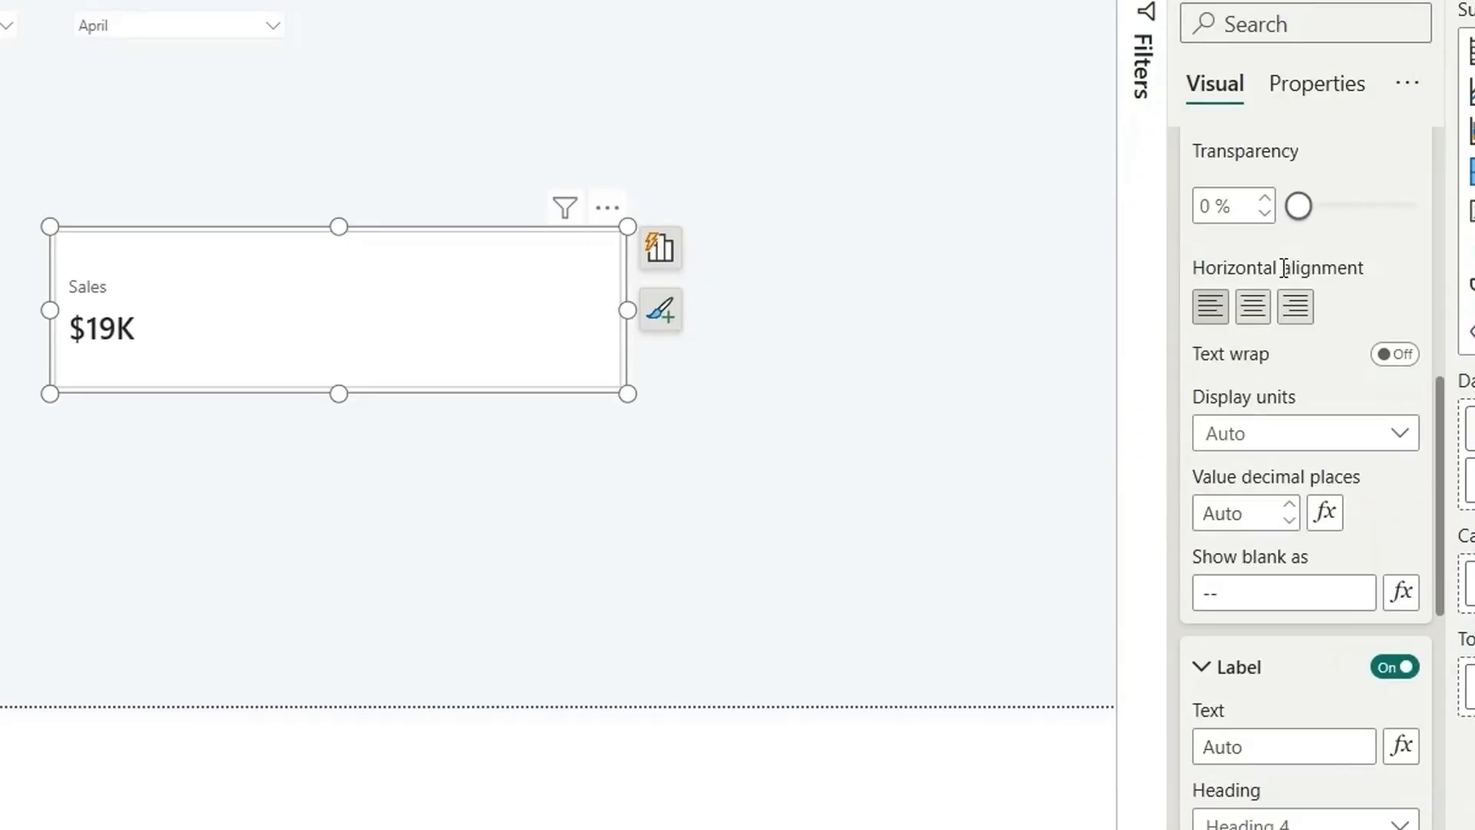
left_click(1295, 436)
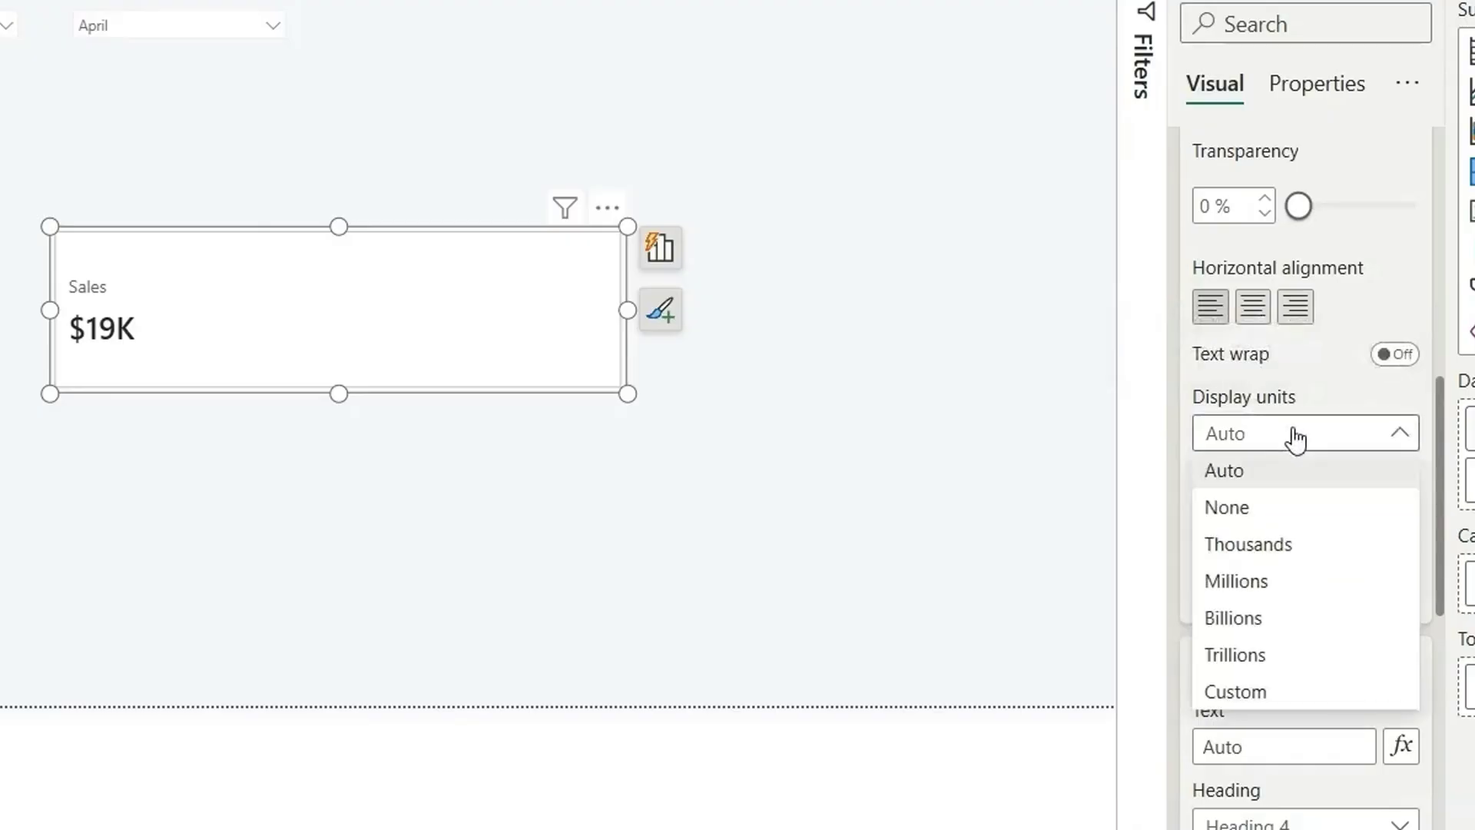
left_click(1284, 506)
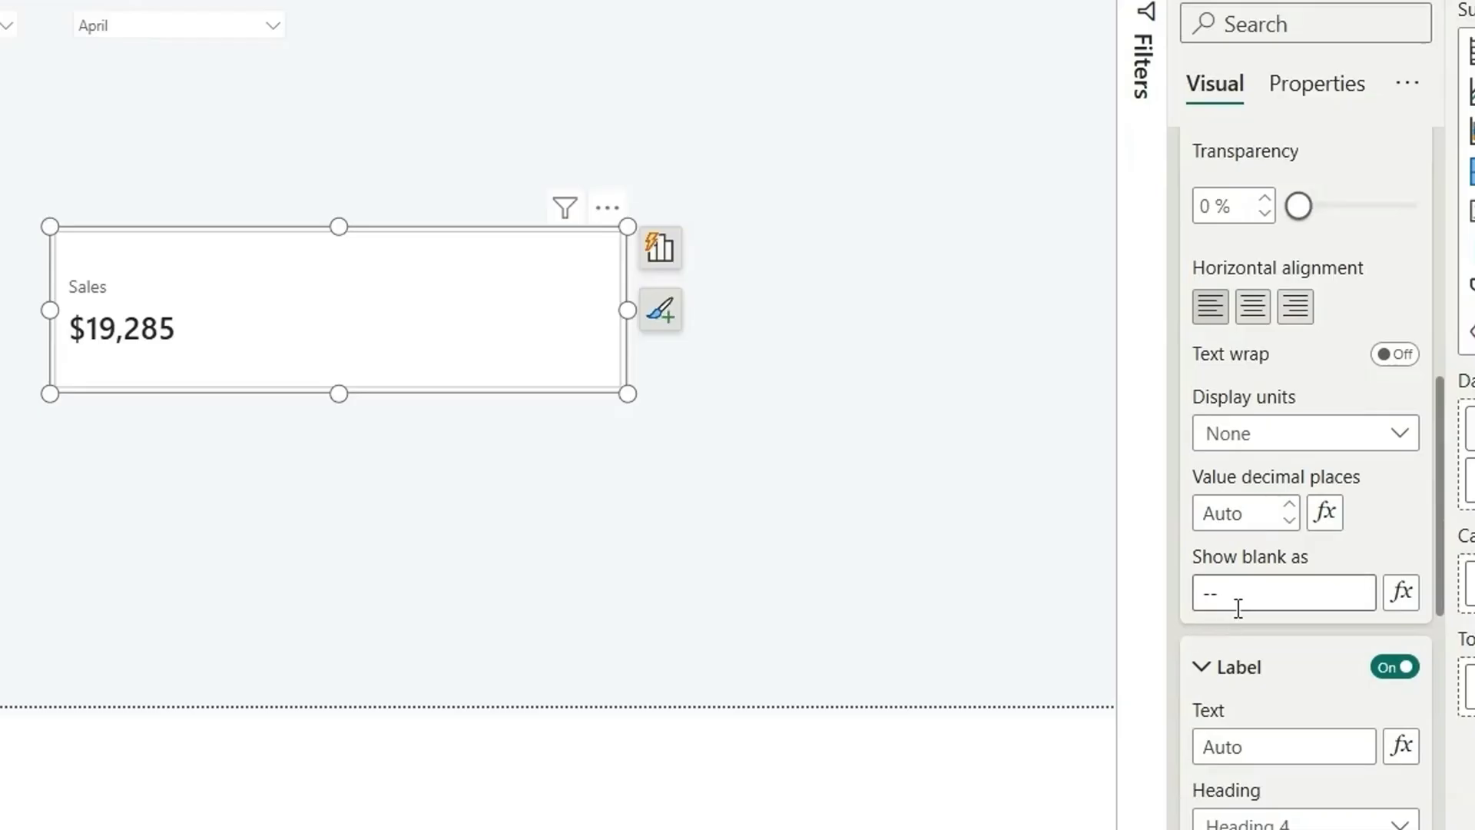
Show blank callout values as 0 and set the Sales label's font size to 14.
left_click_drag(1238, 604, 1057, 616)
type("0")
scroll(1260, 718, "down", 3)
scroll(1260, 718, "down", 2)
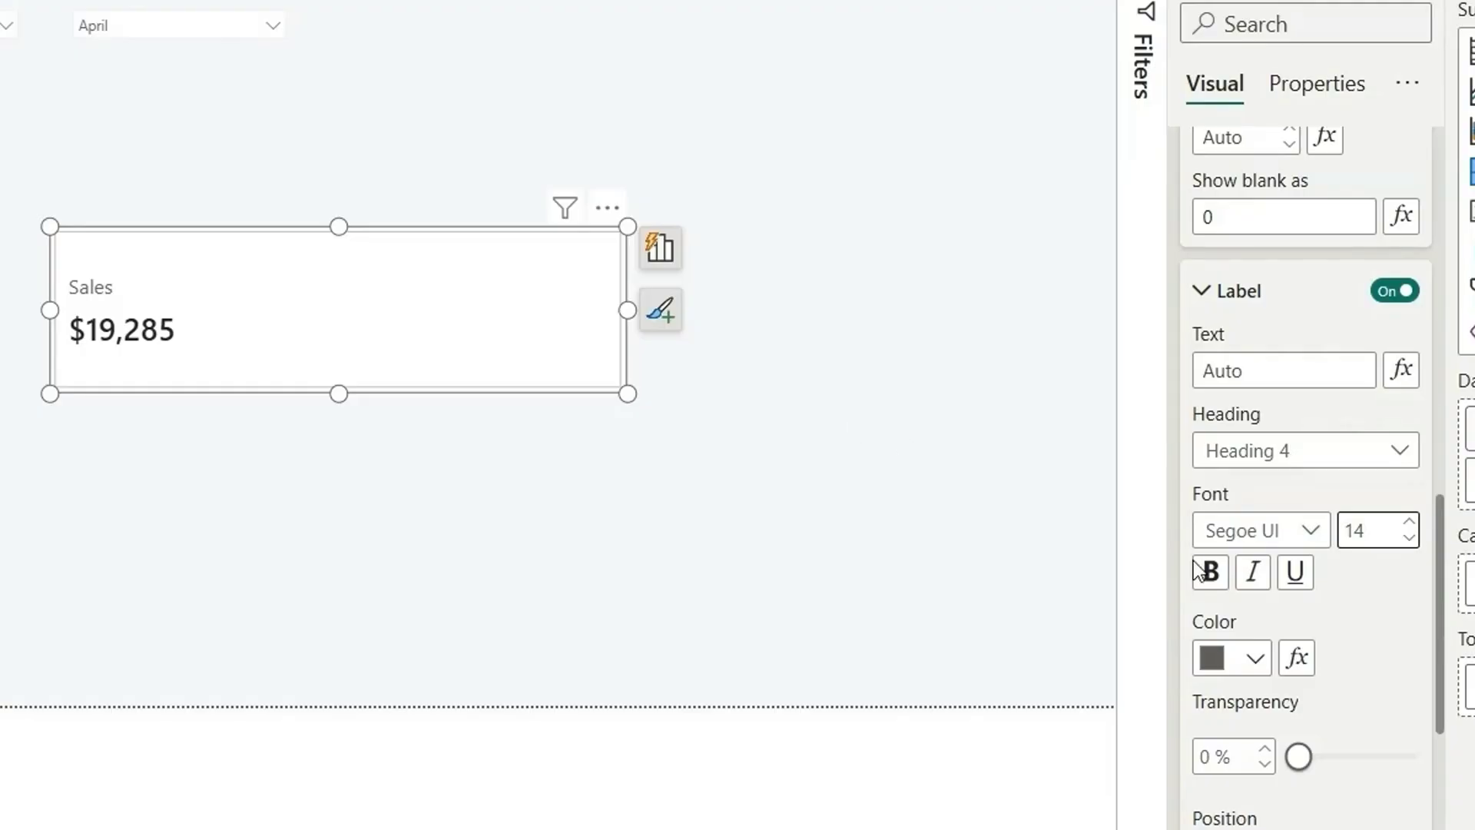
scroll(1367, 651, "up", 10)
left_click(657, 460)
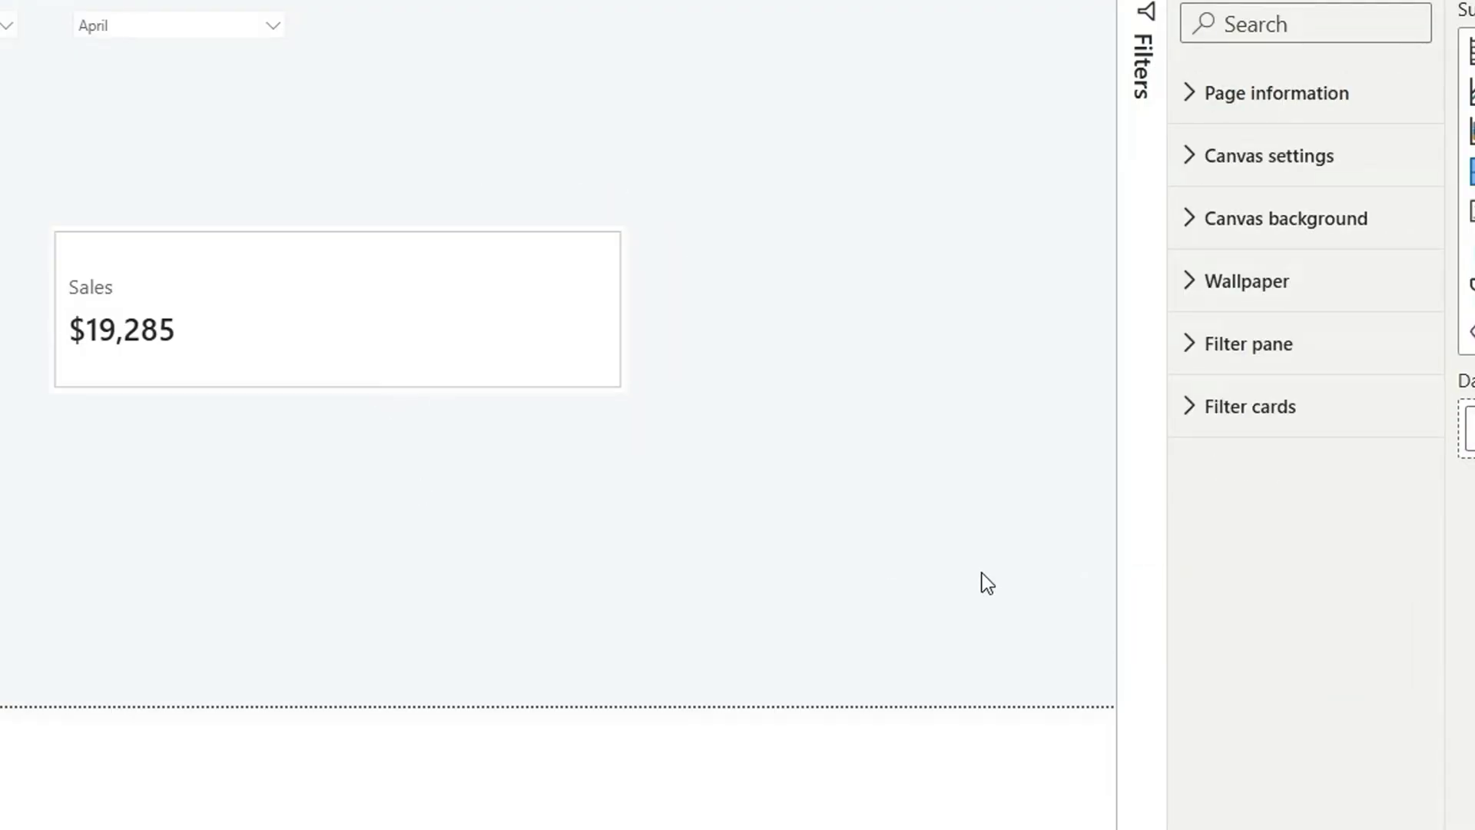
Turn off the background in the Sales card visual's size and style settings.
left_click(530, 363)
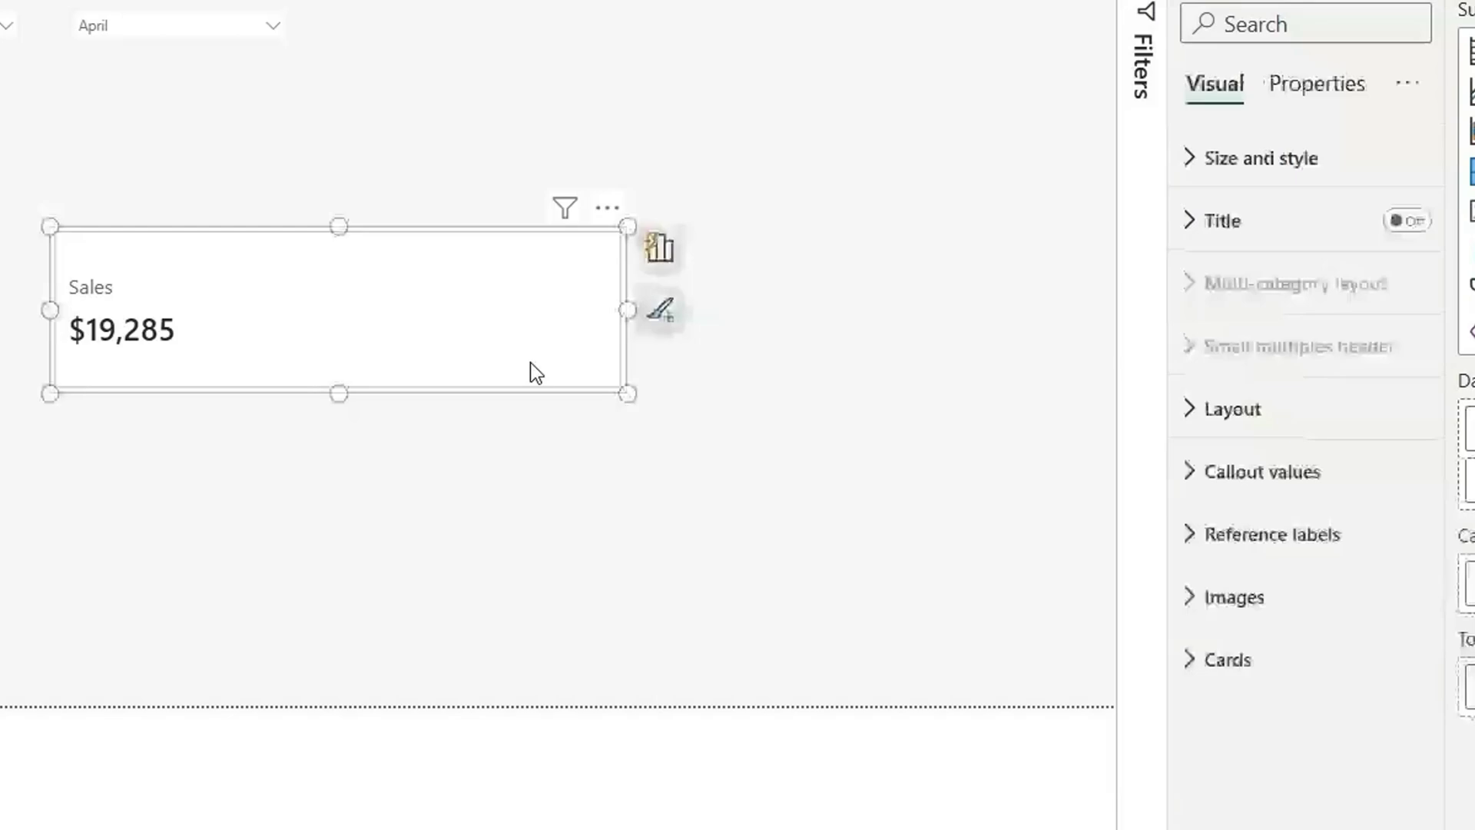
left_click(1278, 182)
scroll(1357, 619, "down", 6)
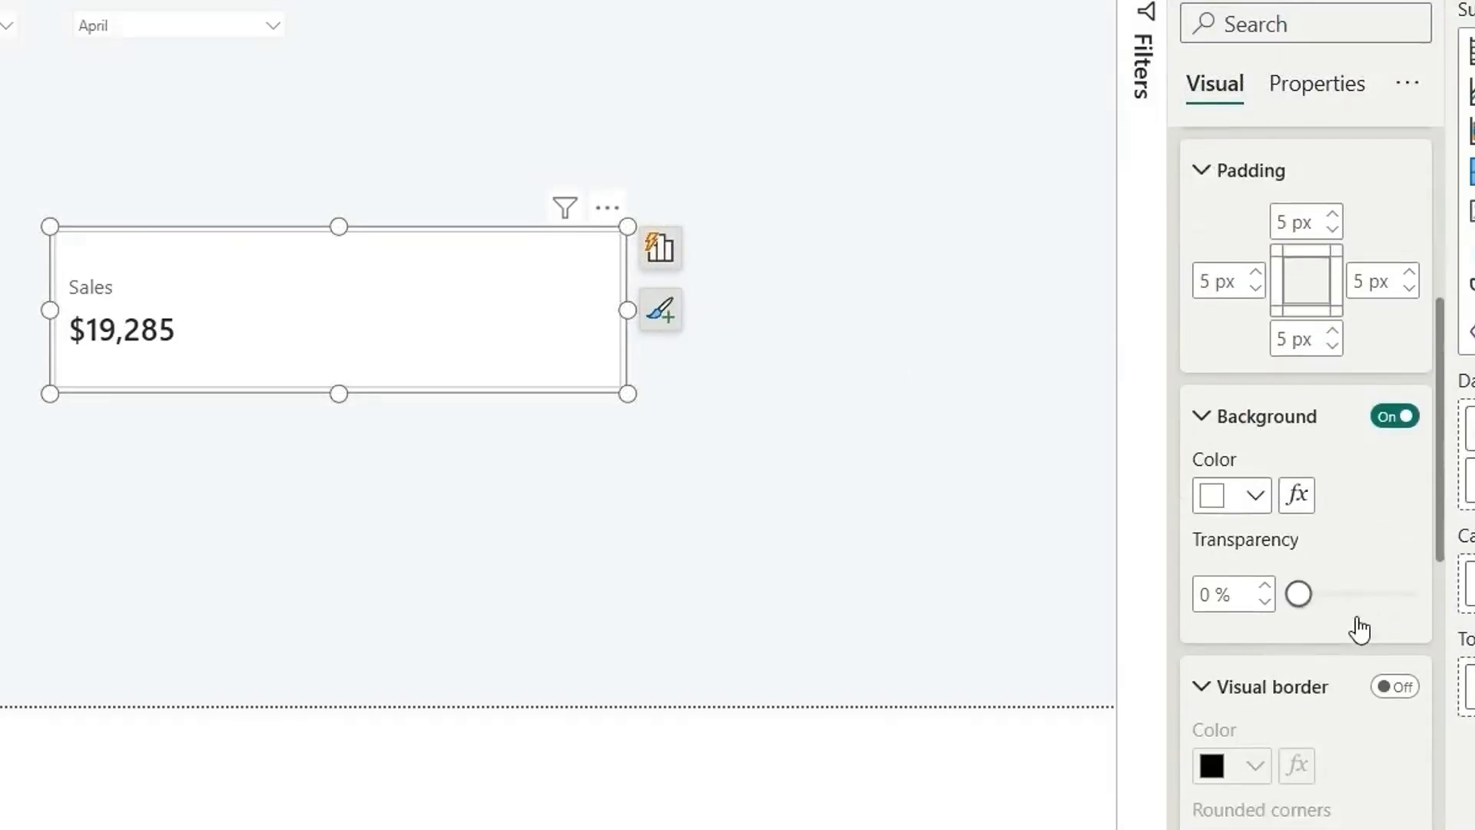
left_click(1400, 370)
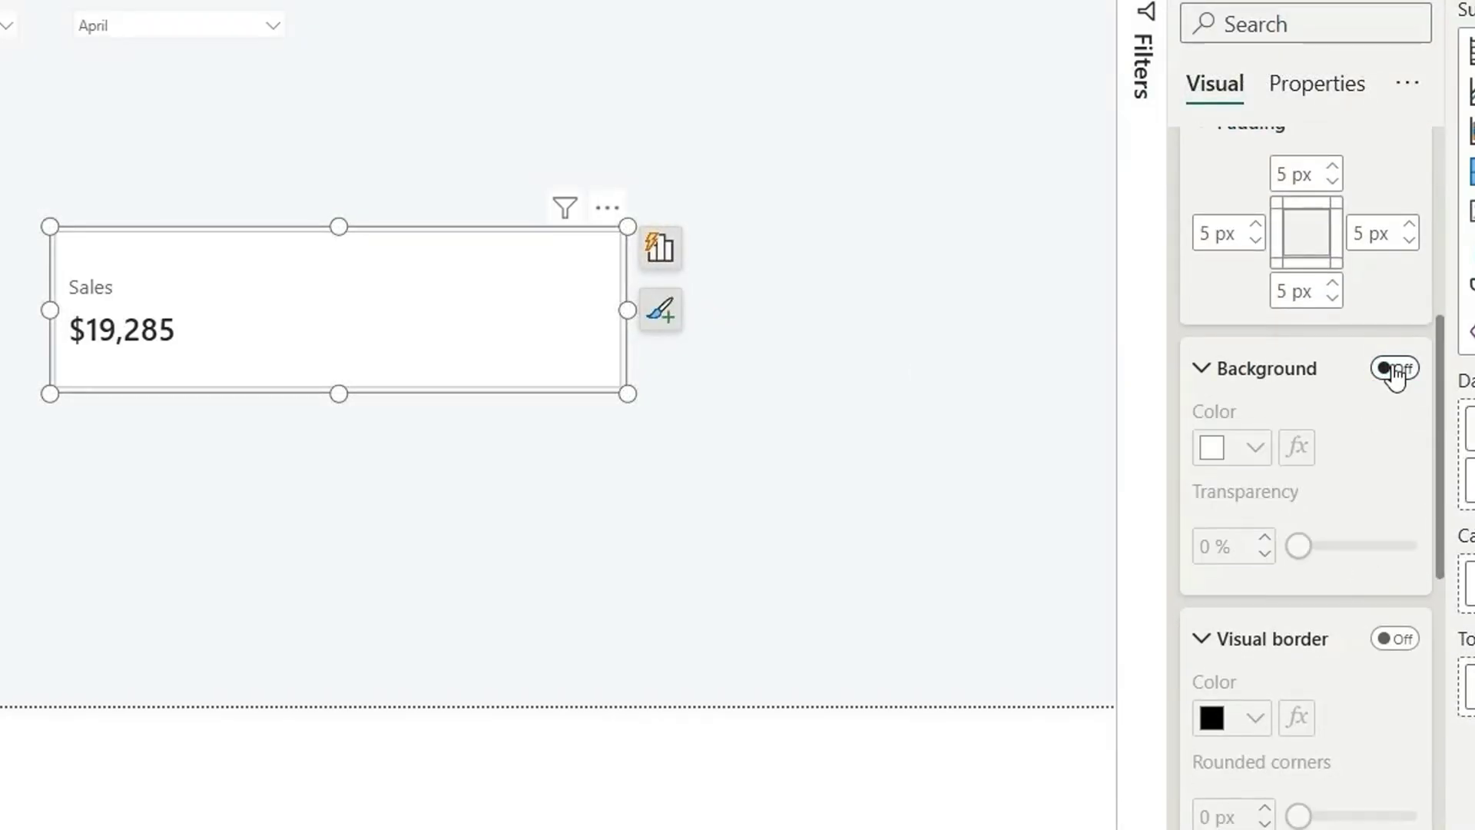
left_click(662, 435)
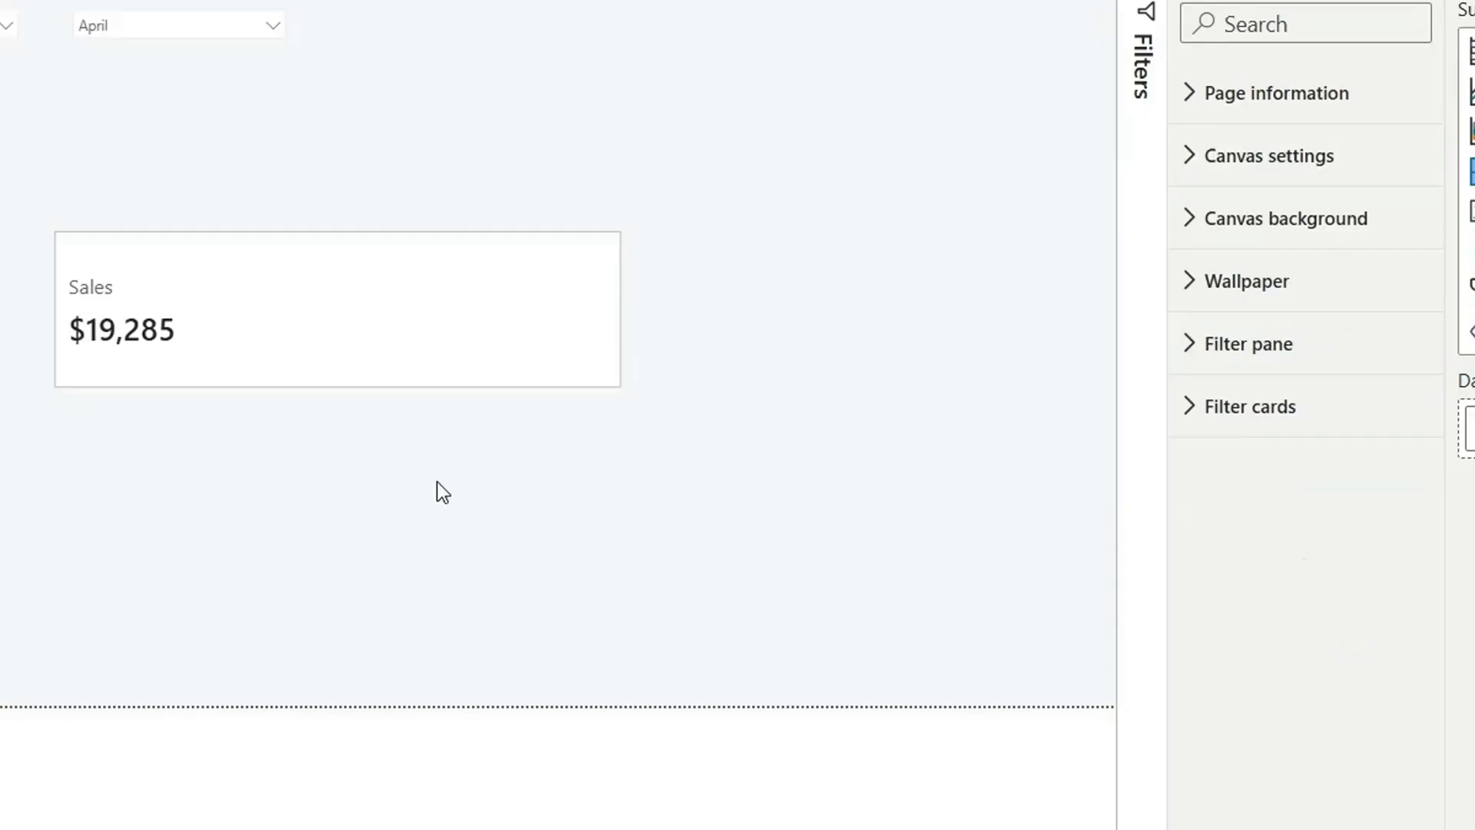
Change the Sales card's shape to Rounded Rectangle with 10 px rounded corners.
left_click(533, 349)
scroll(1337, 474, "down", 10)
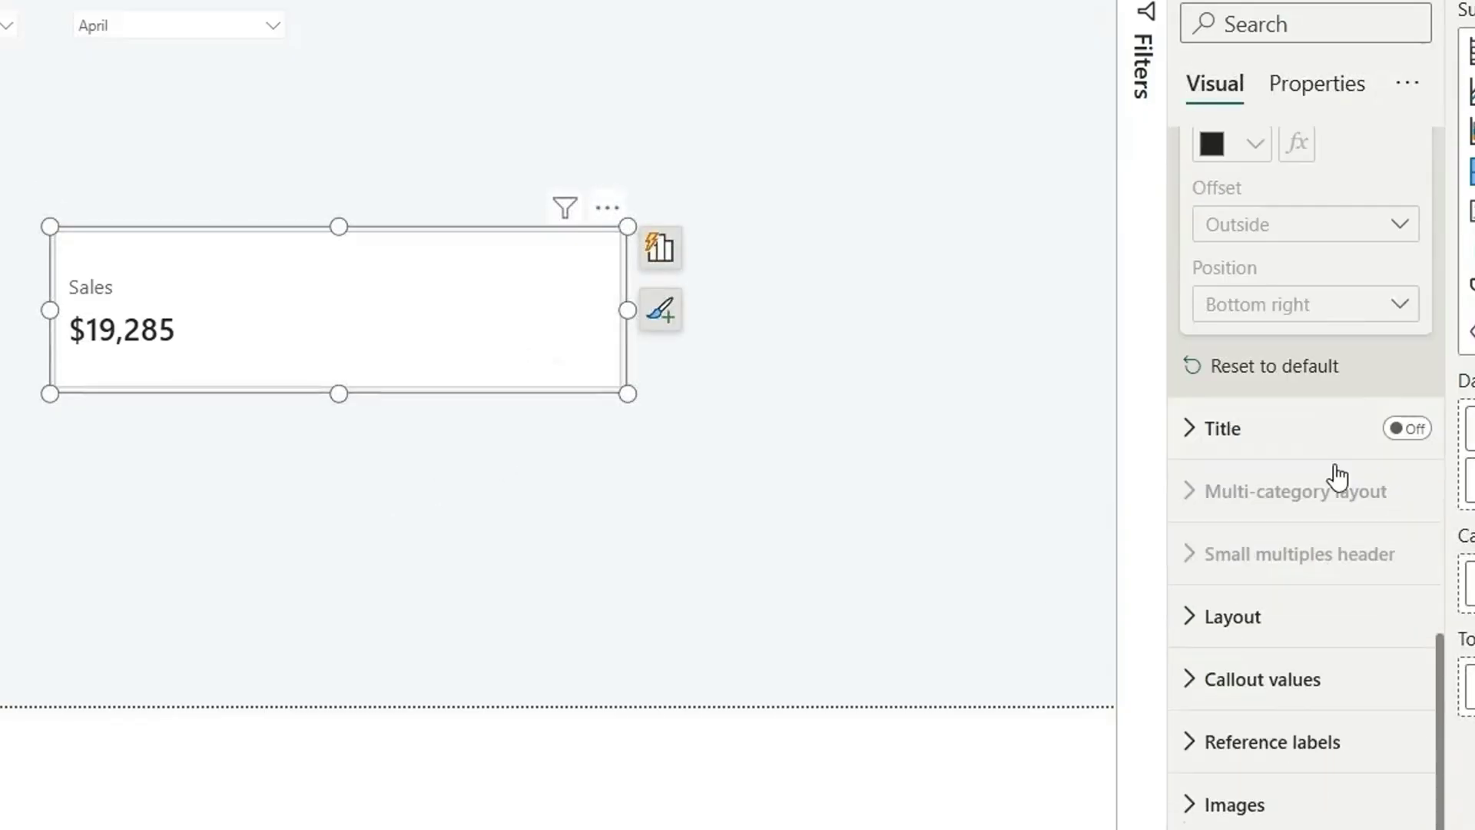
scroll(1337, 476, "up", 10)
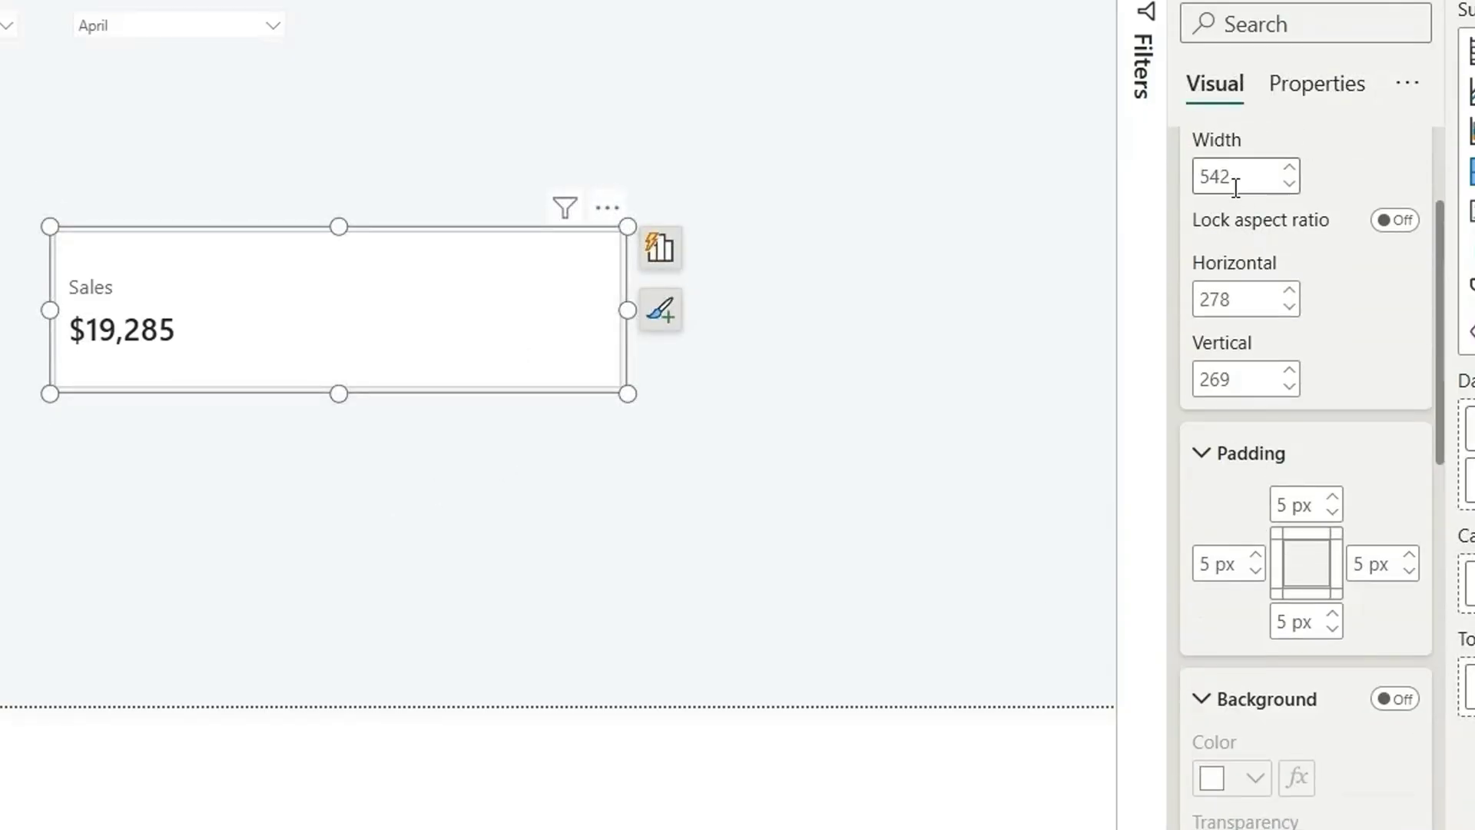
left_click(1273, 179)
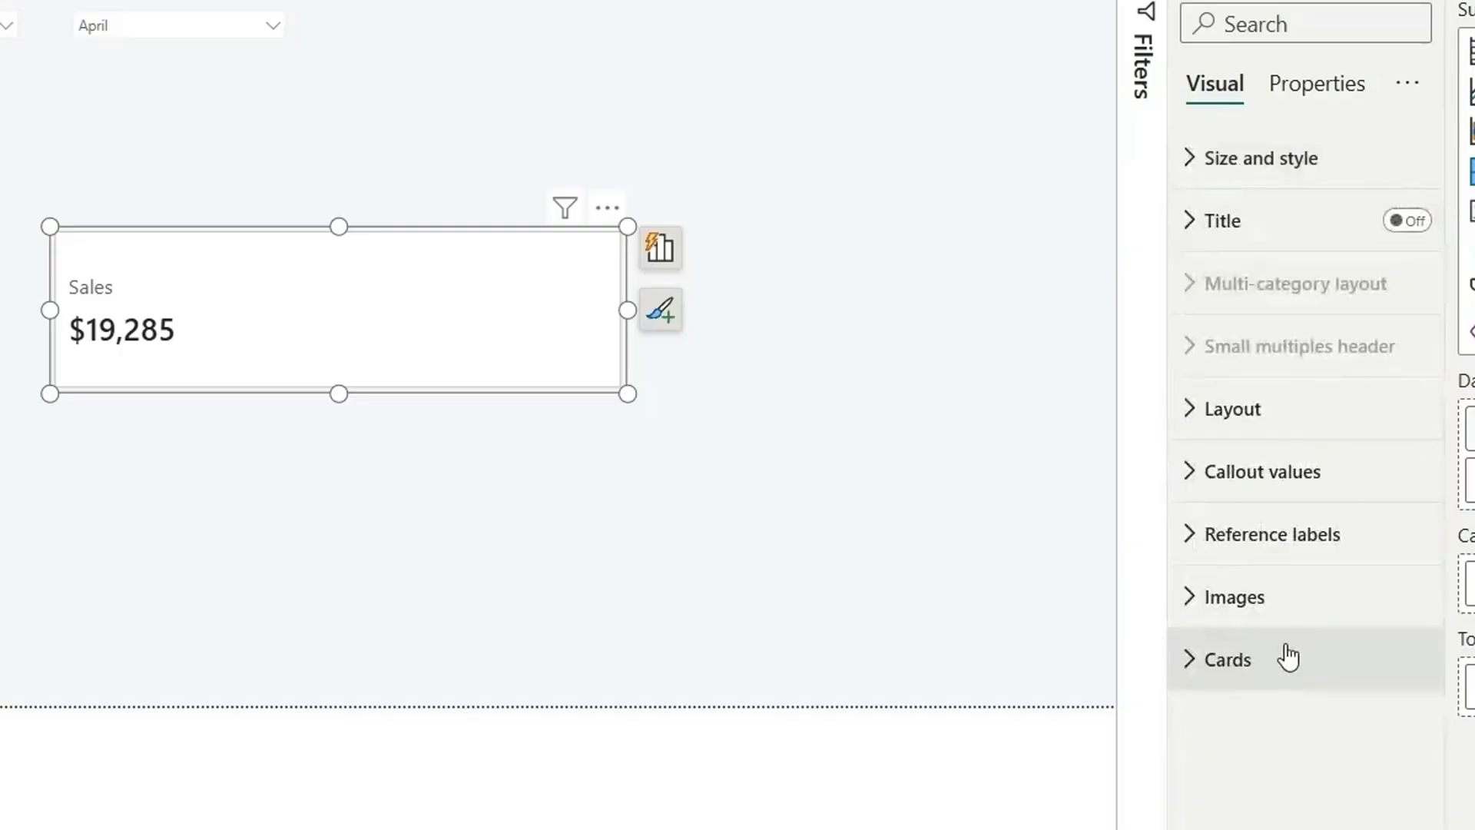
left_click(1287, 652)
scroll(1287, 653, "down", 8)
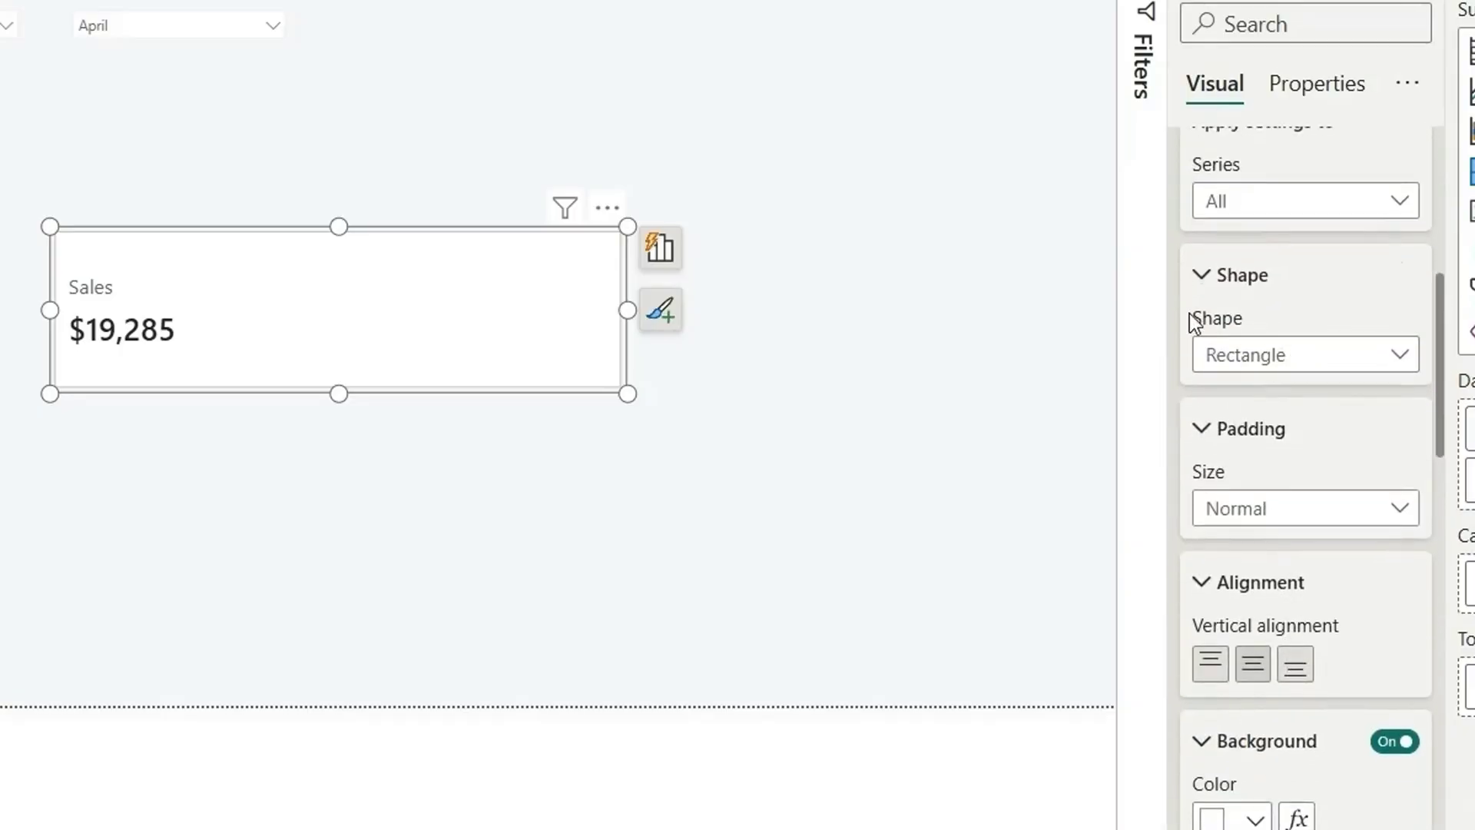
left_click(1317, 361)
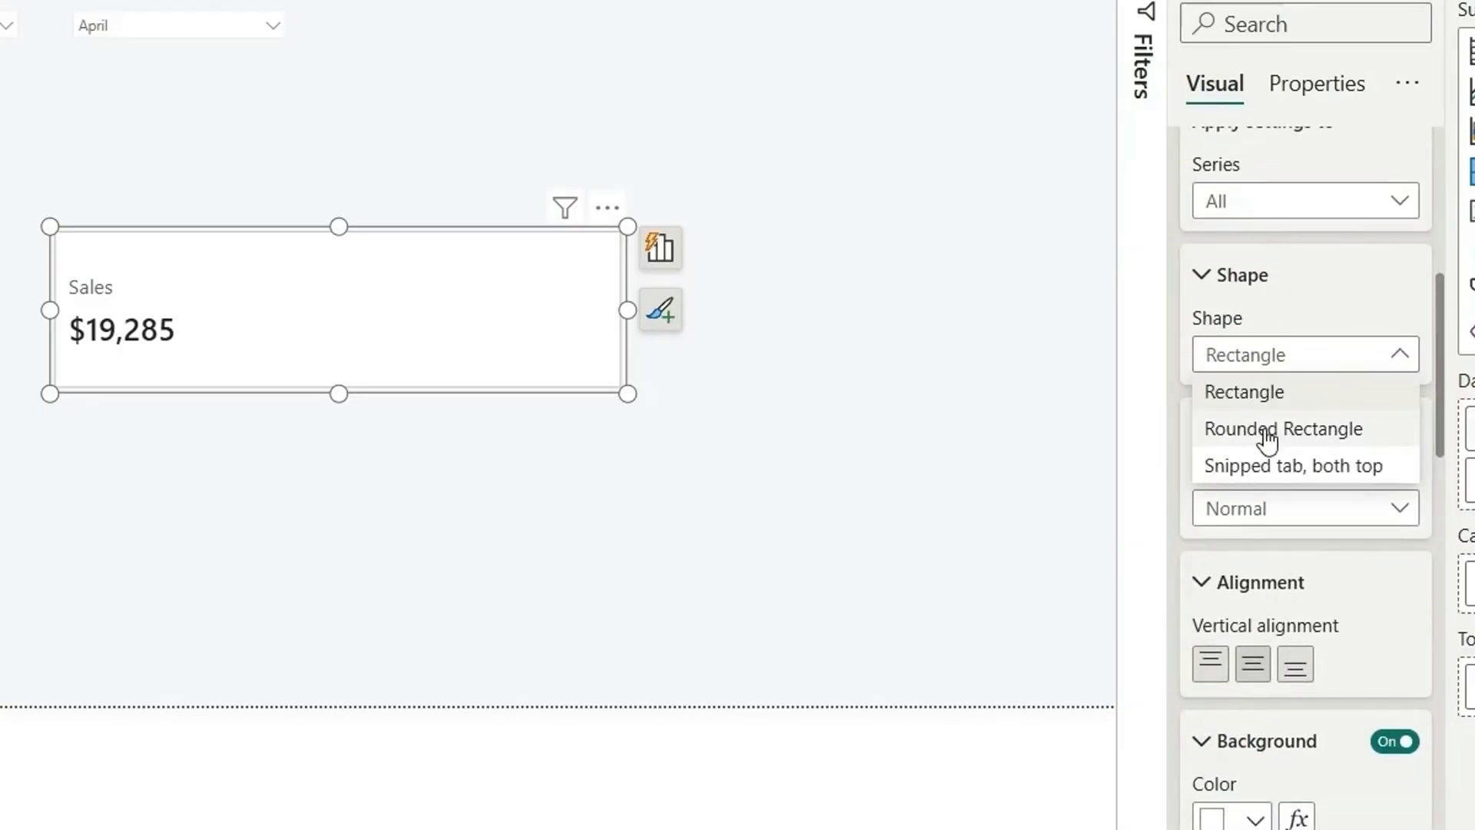
left_click(1289, 438)
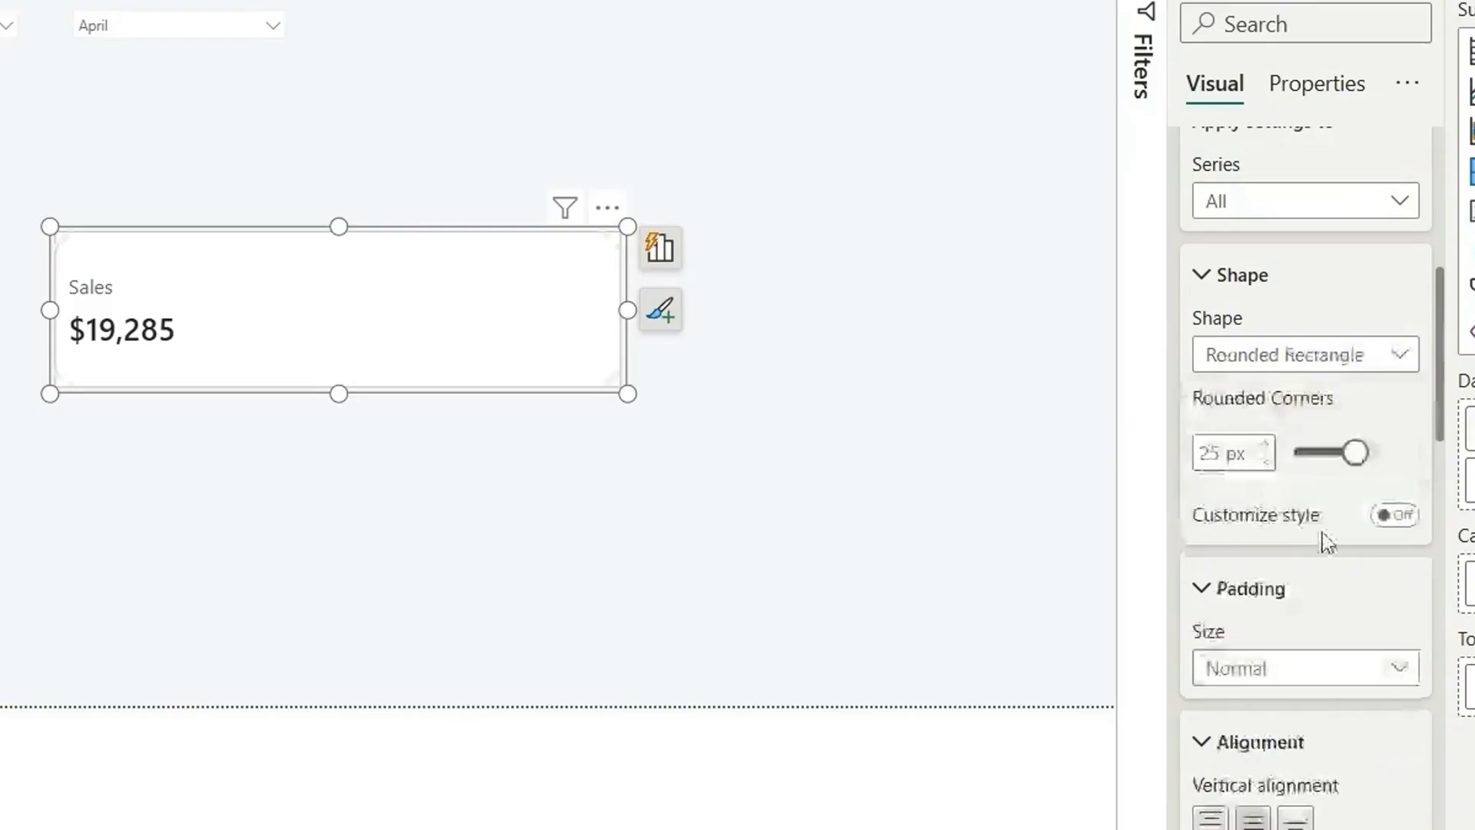
double_click(1208, 455)
type("10")
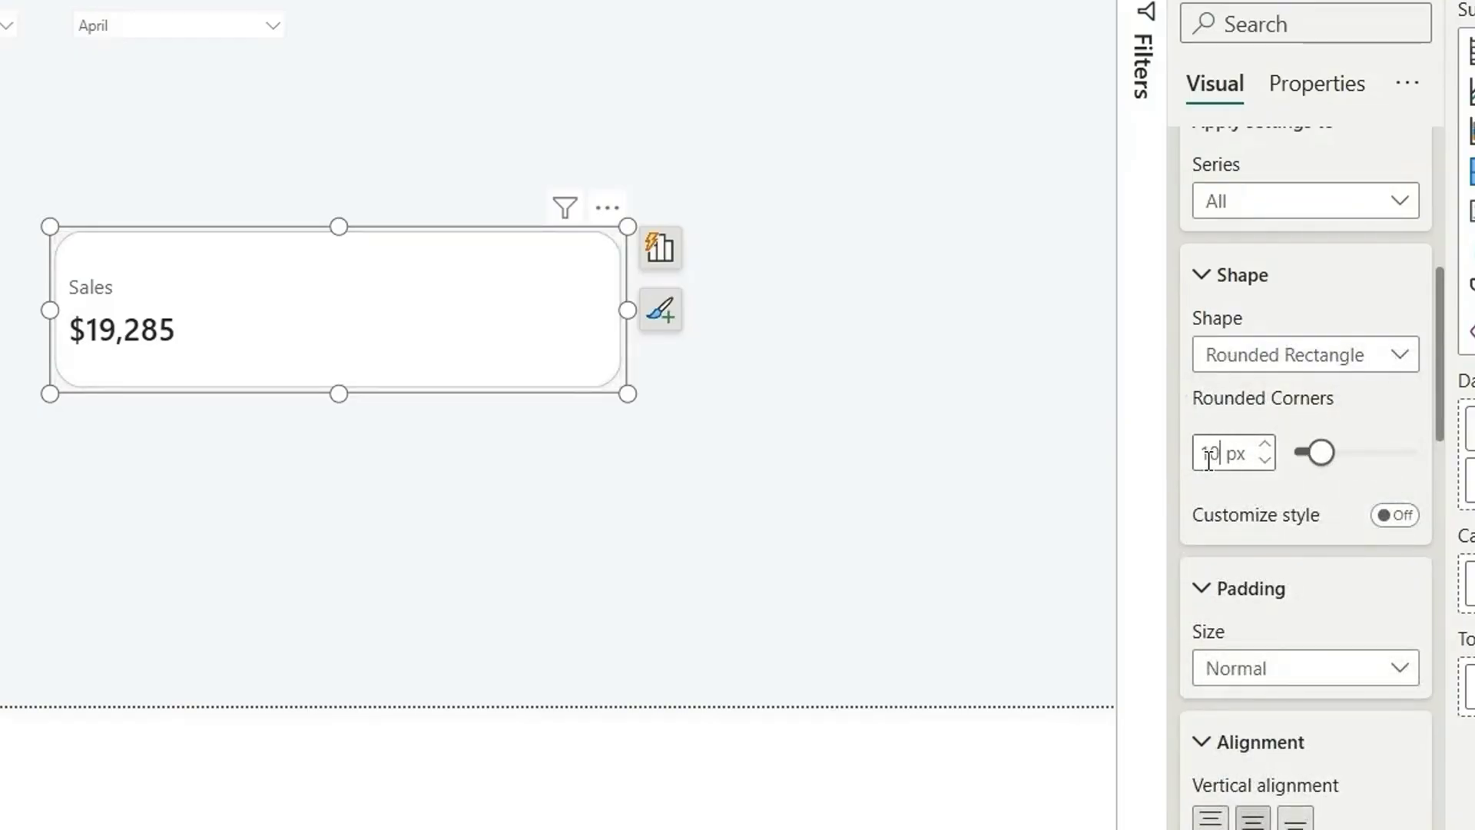
Try the Wide padding size on the Sales card, and return it to Normal.
scroll(1356, 591, "down", 3)
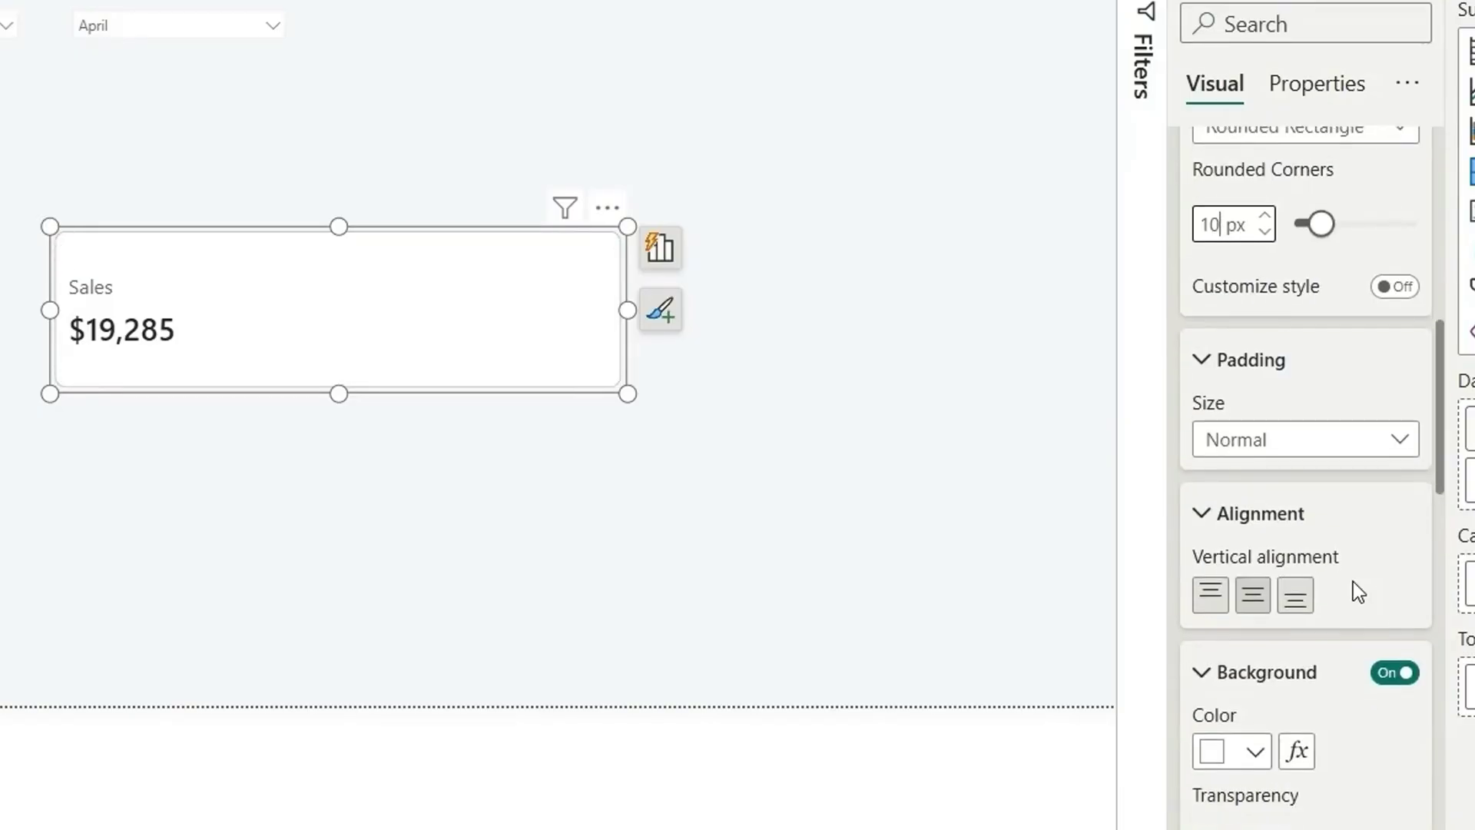
left_click(1275, 442)
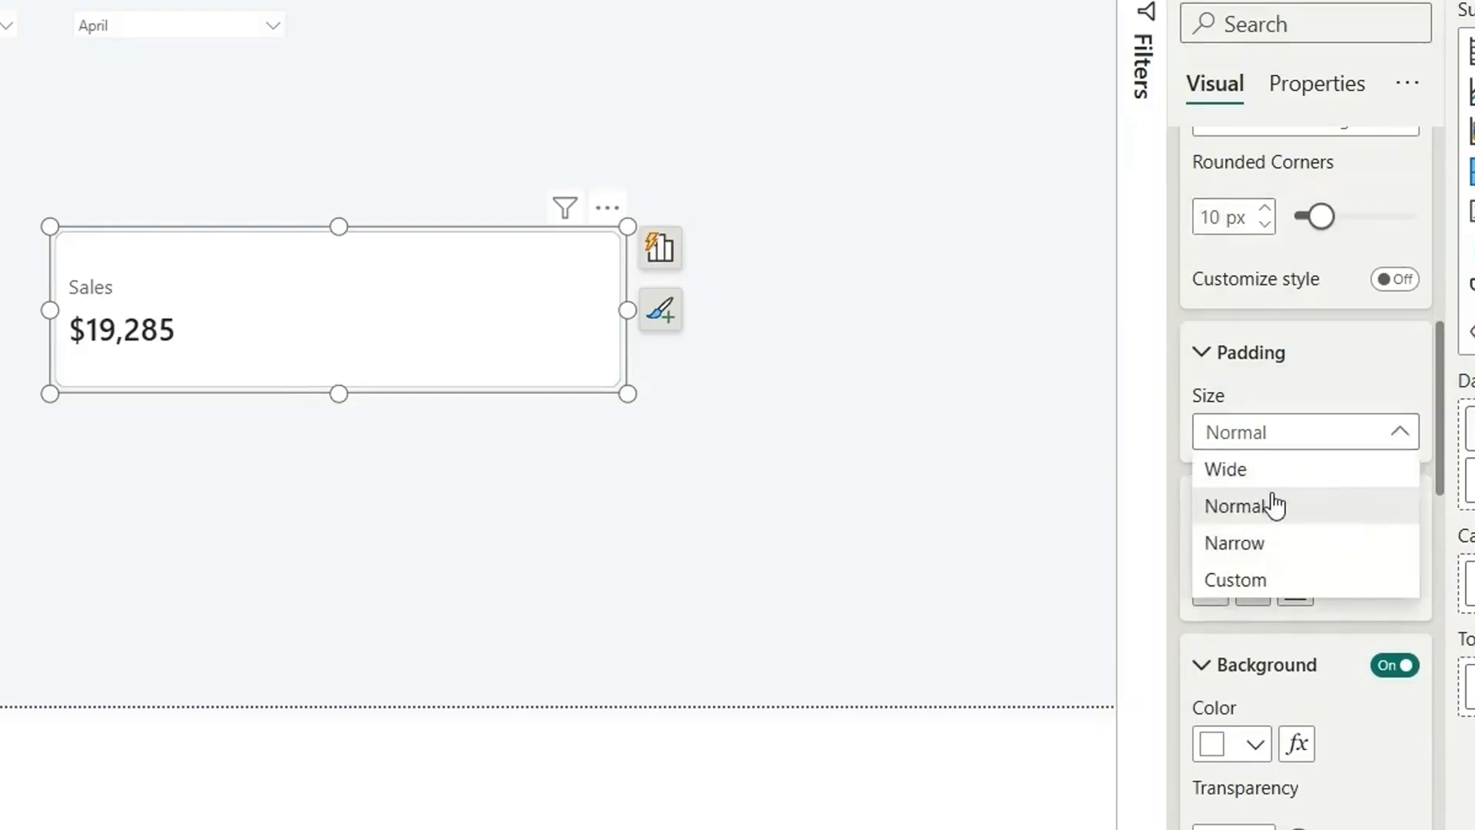
left_click(1266, 473)
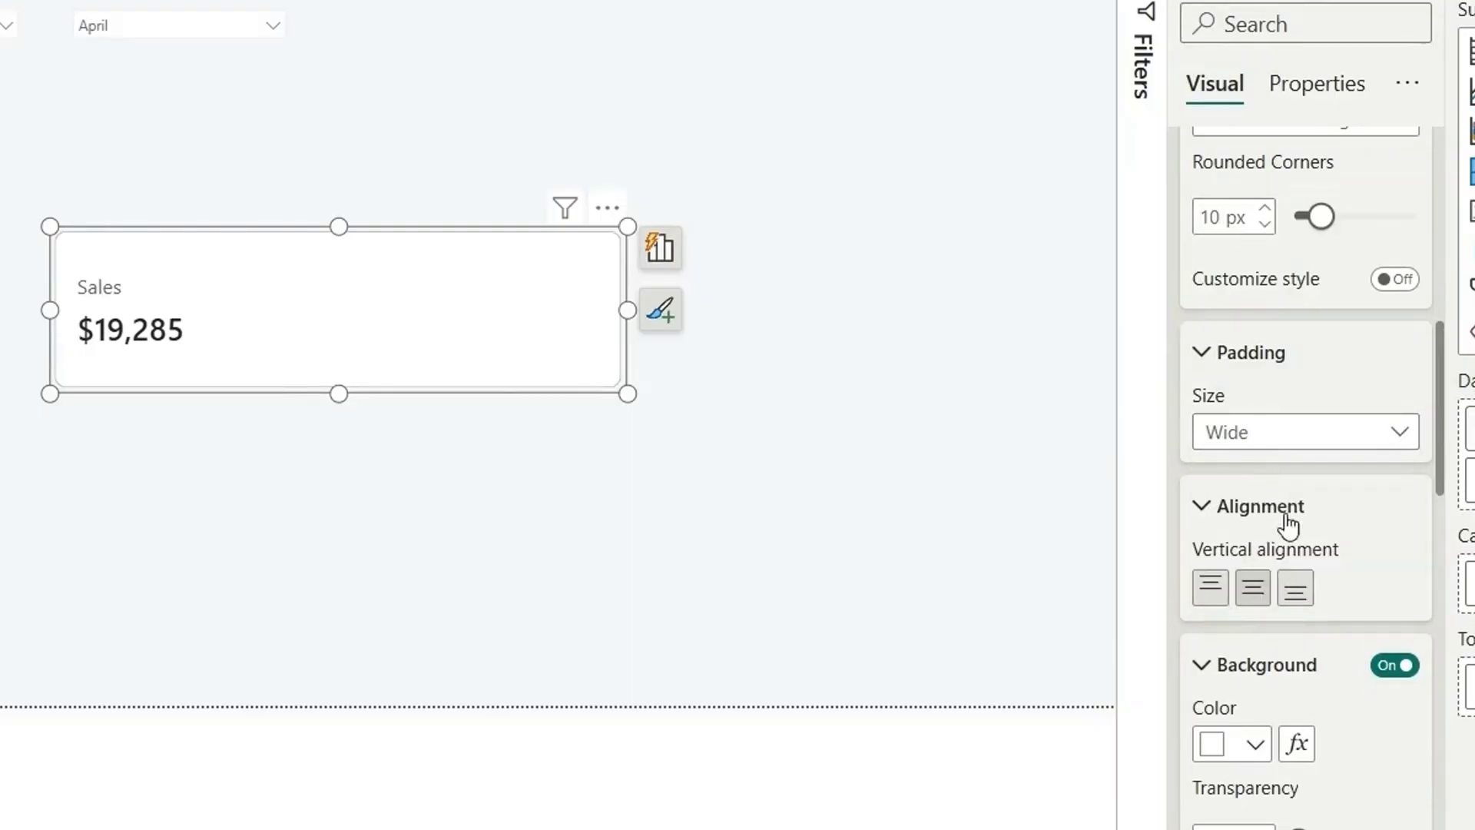
left_click(1298, 432)
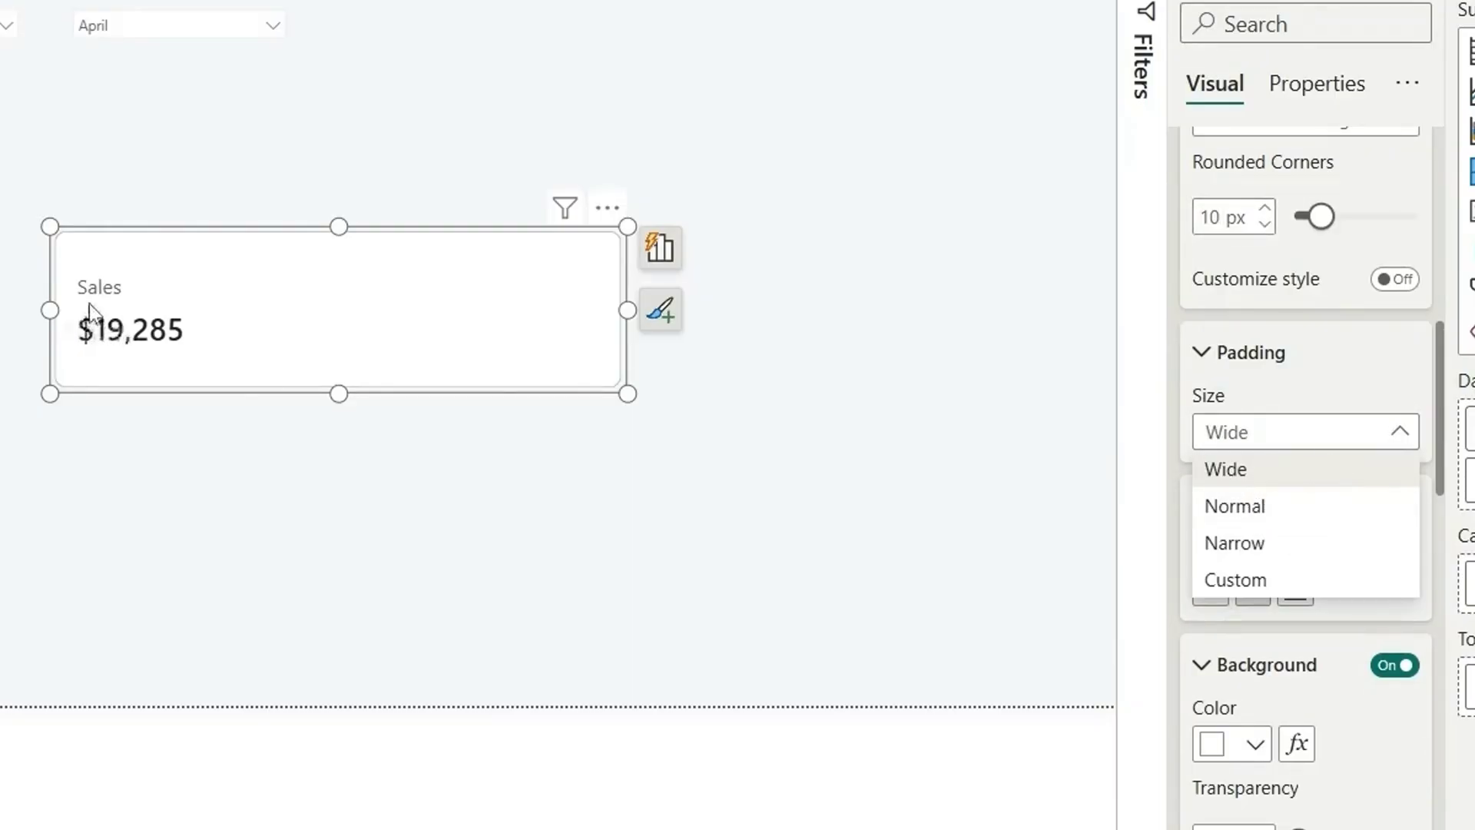
left_click(1275, 514)
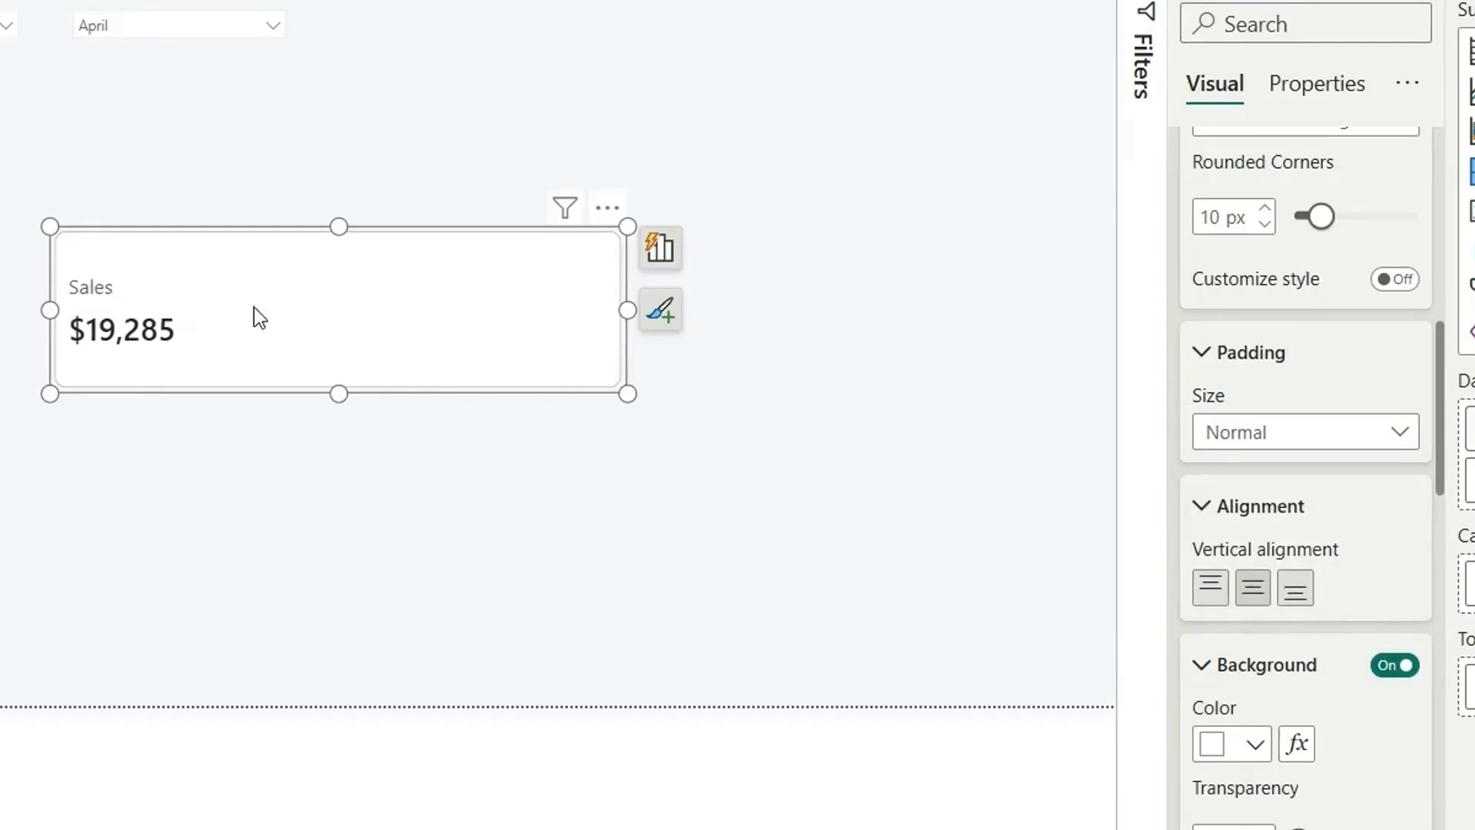
Try the Custom padding size on the Sales card, and return it to Normal.
left_click(1306, 444)
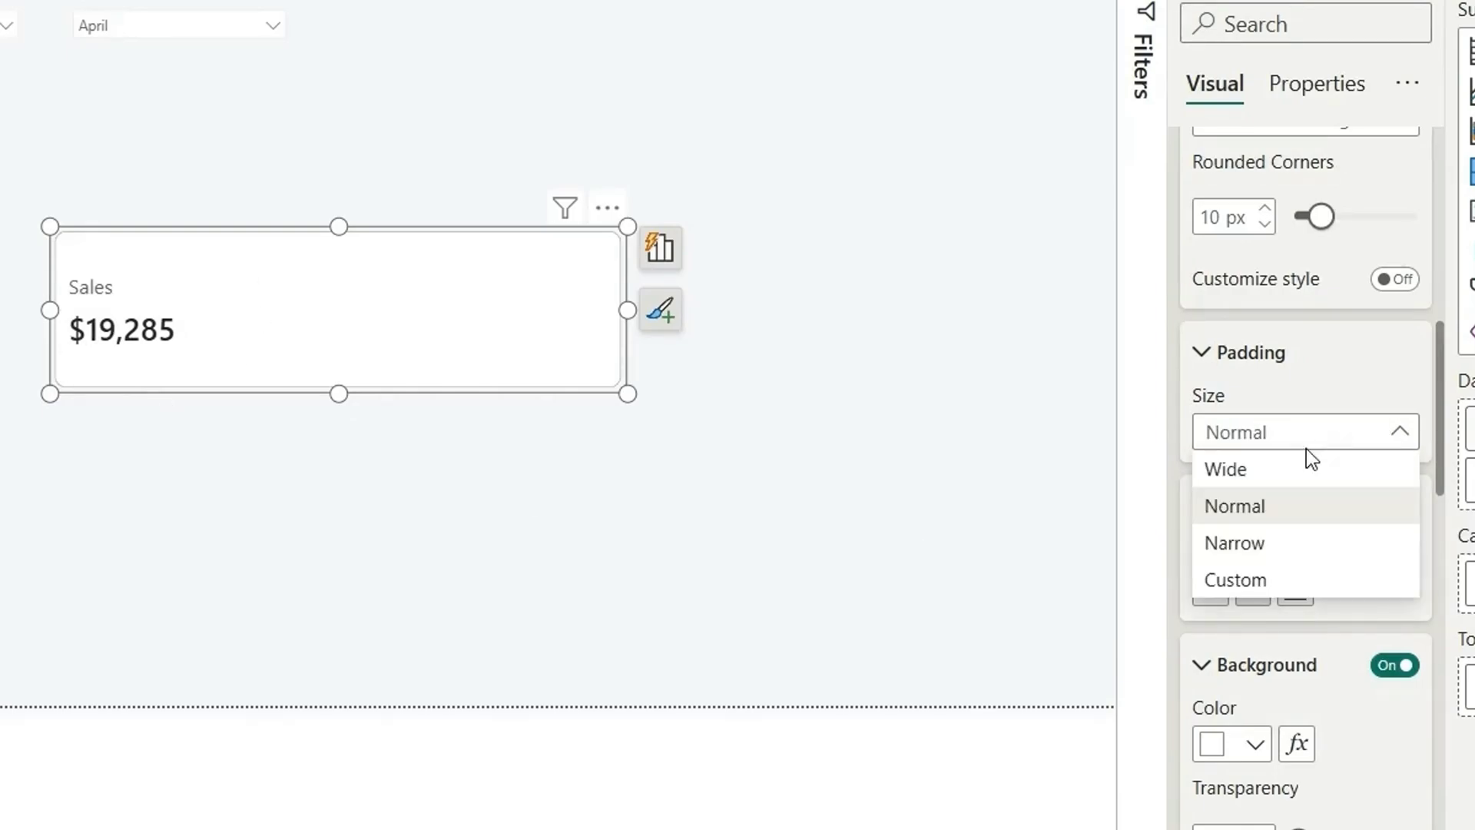
left_click(1366, 587)
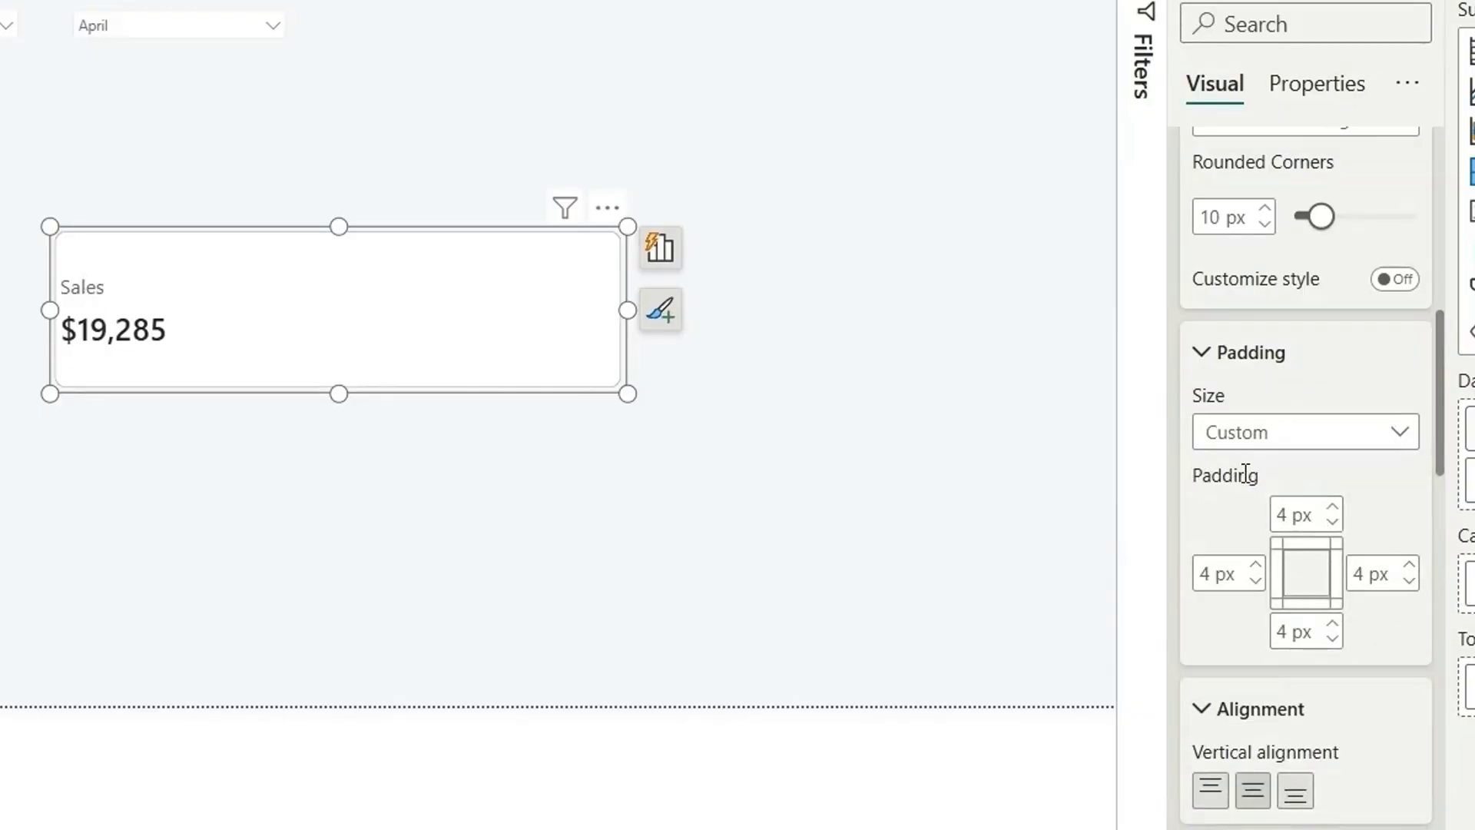
left_click(1299, 435)
left_click(1298, 511)
Turn on the shadow for the Sales card, keeping its Outside offset and Bottom right position.
scroll(1386, 620, "down", 6)
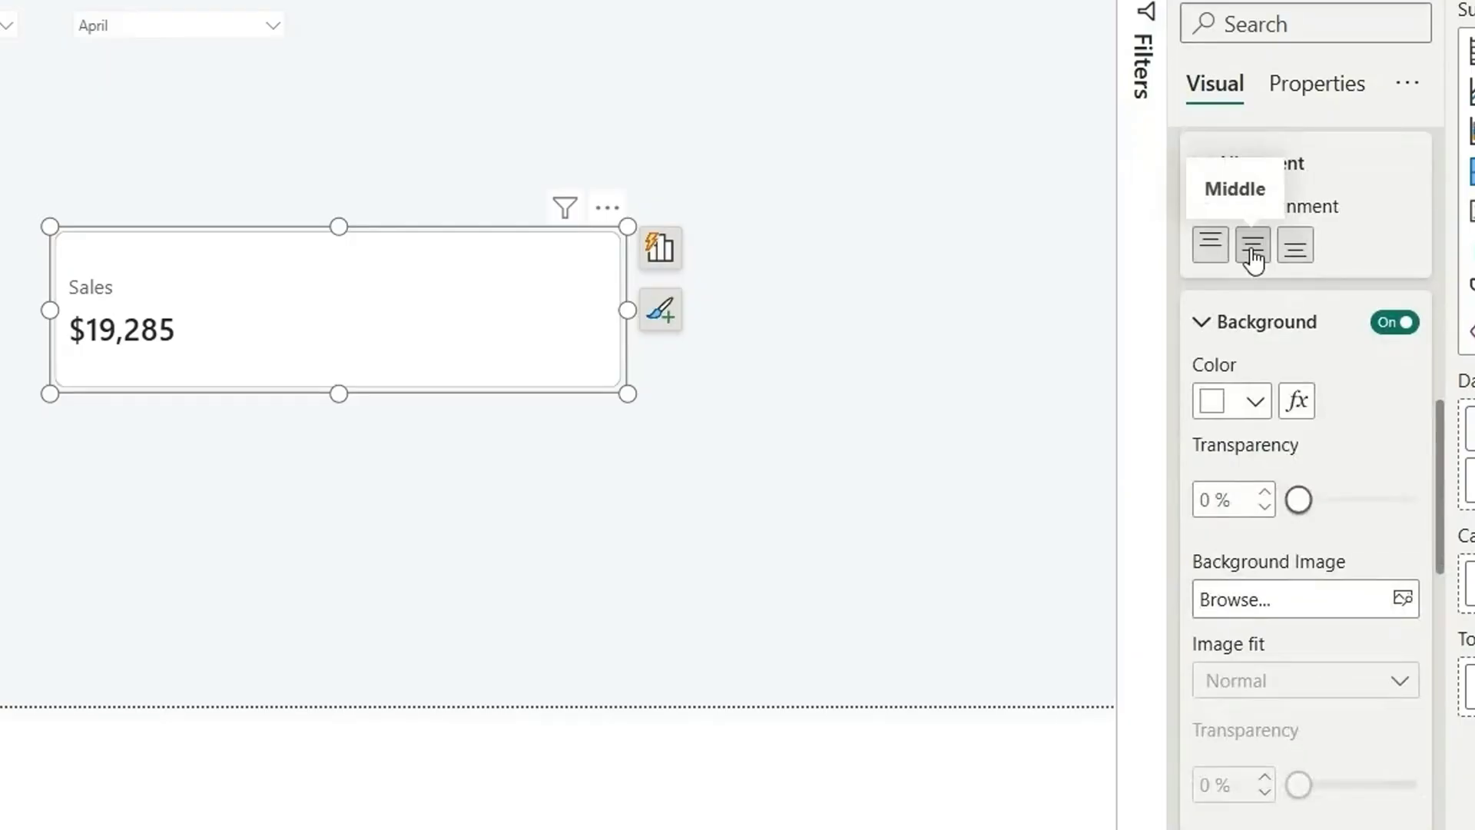
scroll(1346, 301, "down", 1)
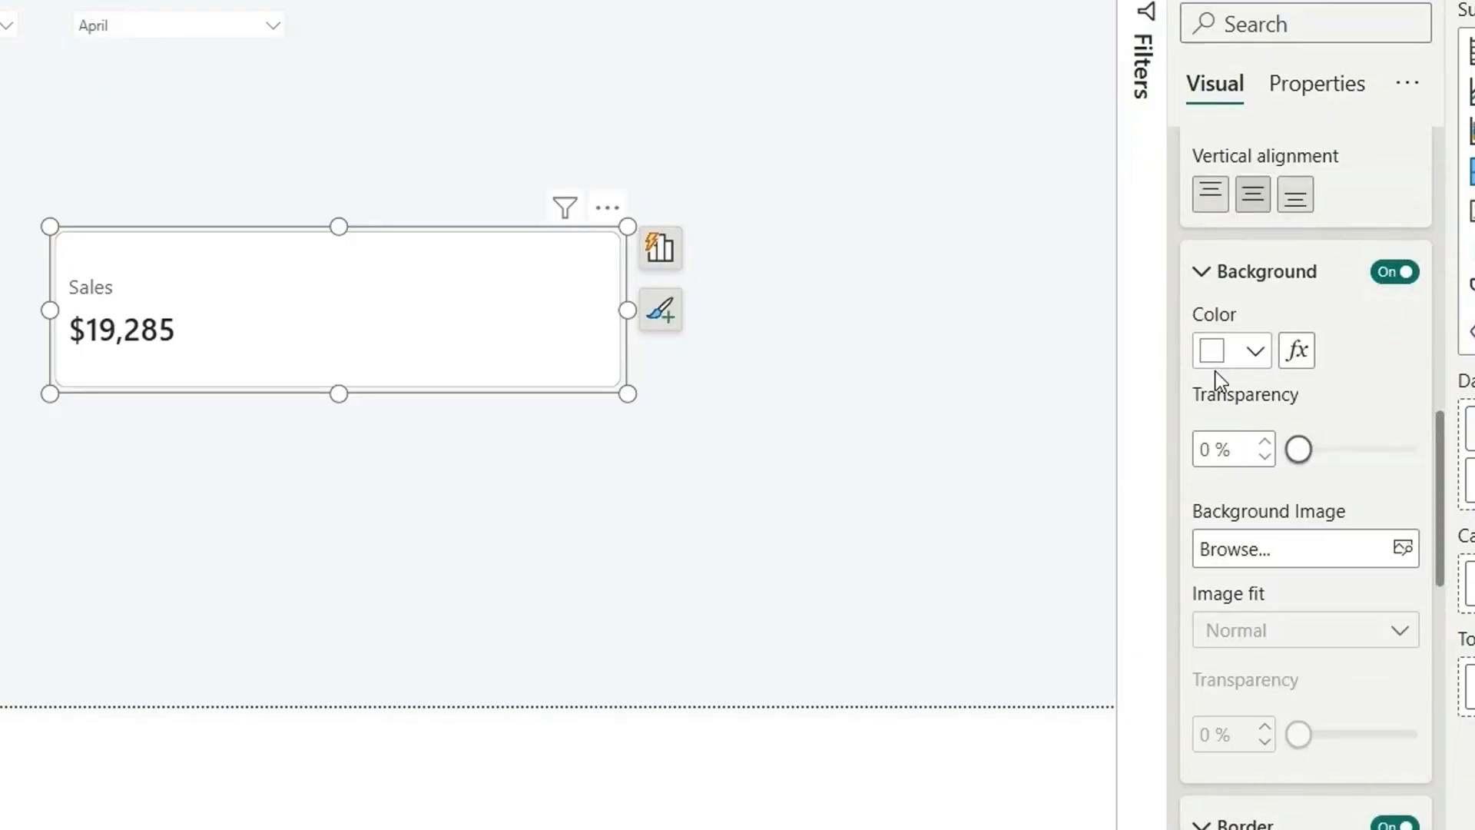
scroll(1361, 438, "down", 8)
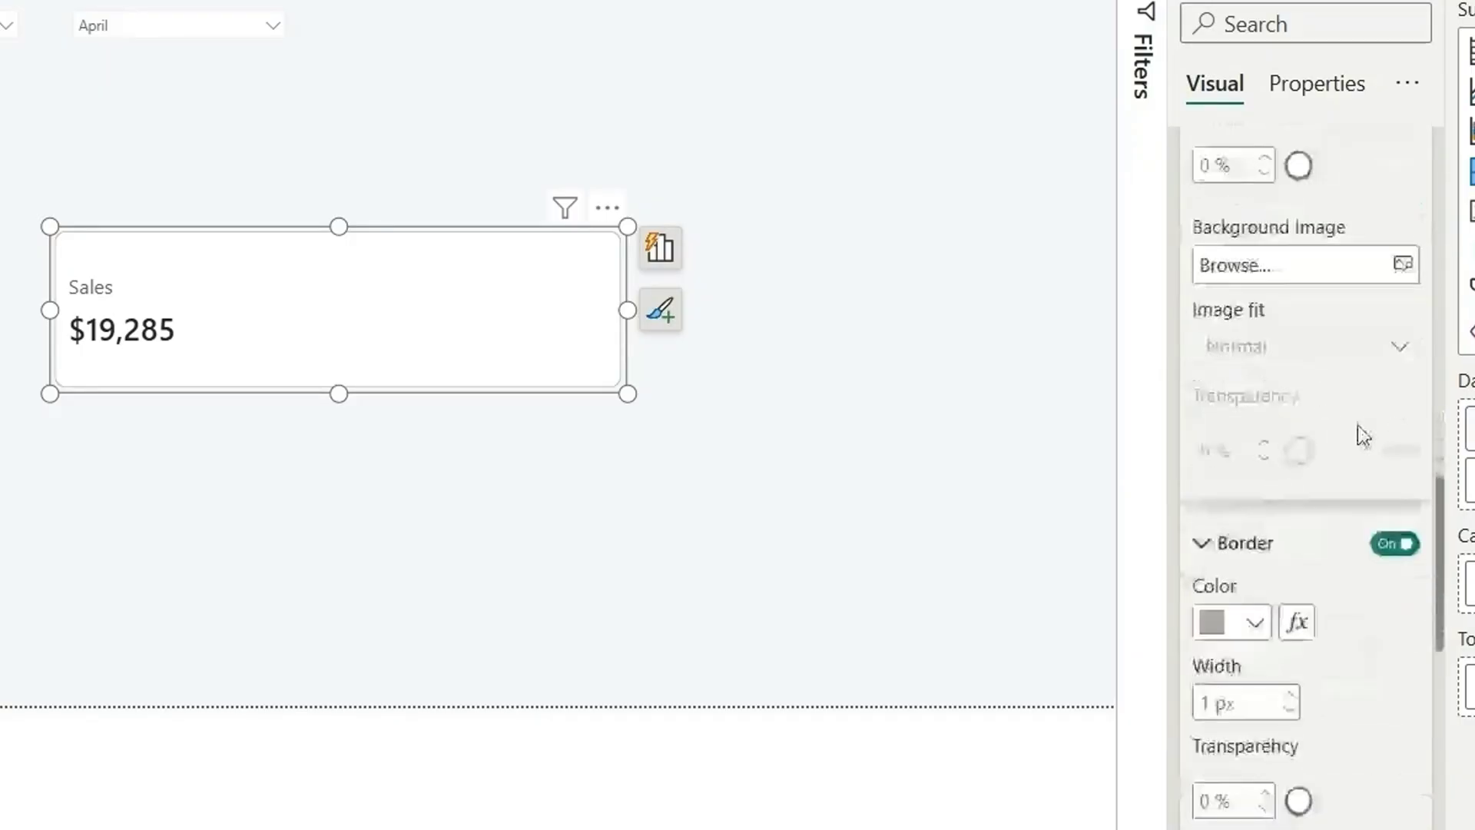
scroll(1427, 461, "down", 3)
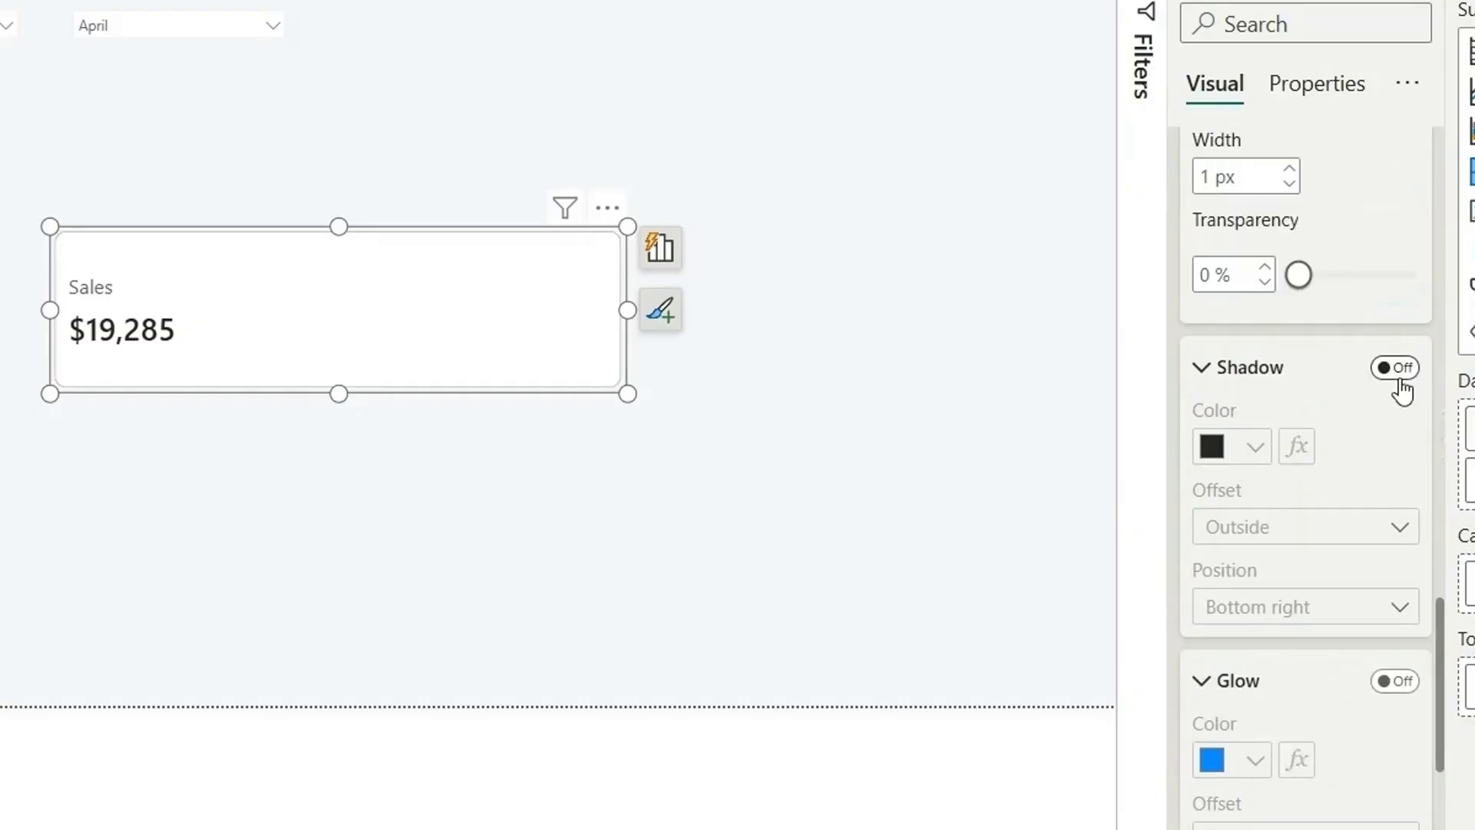
left_click(1383, 369)
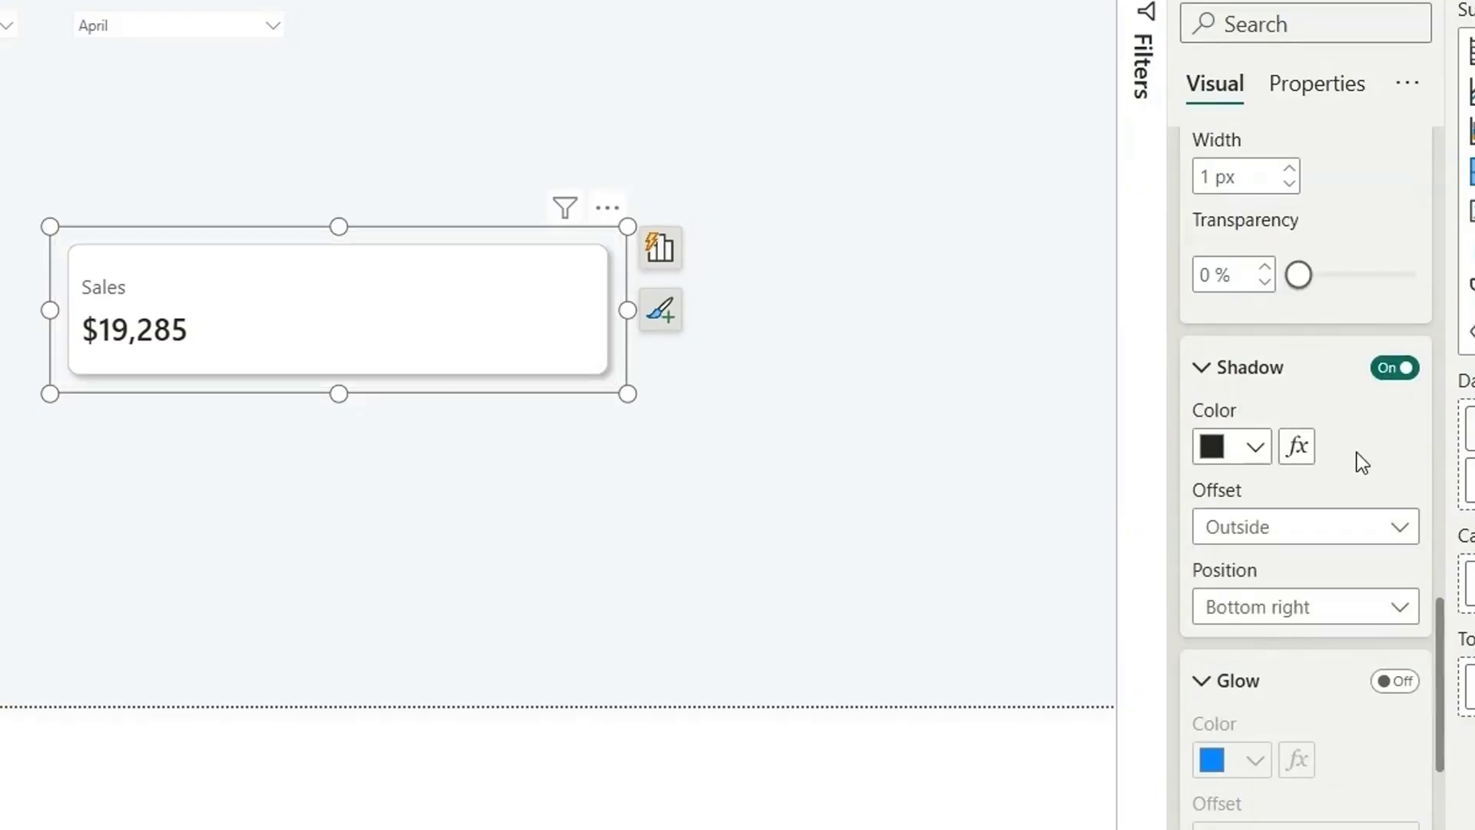
scroll(1362, 462, "down", 5)
scroll(1360, 463, "up", 5)
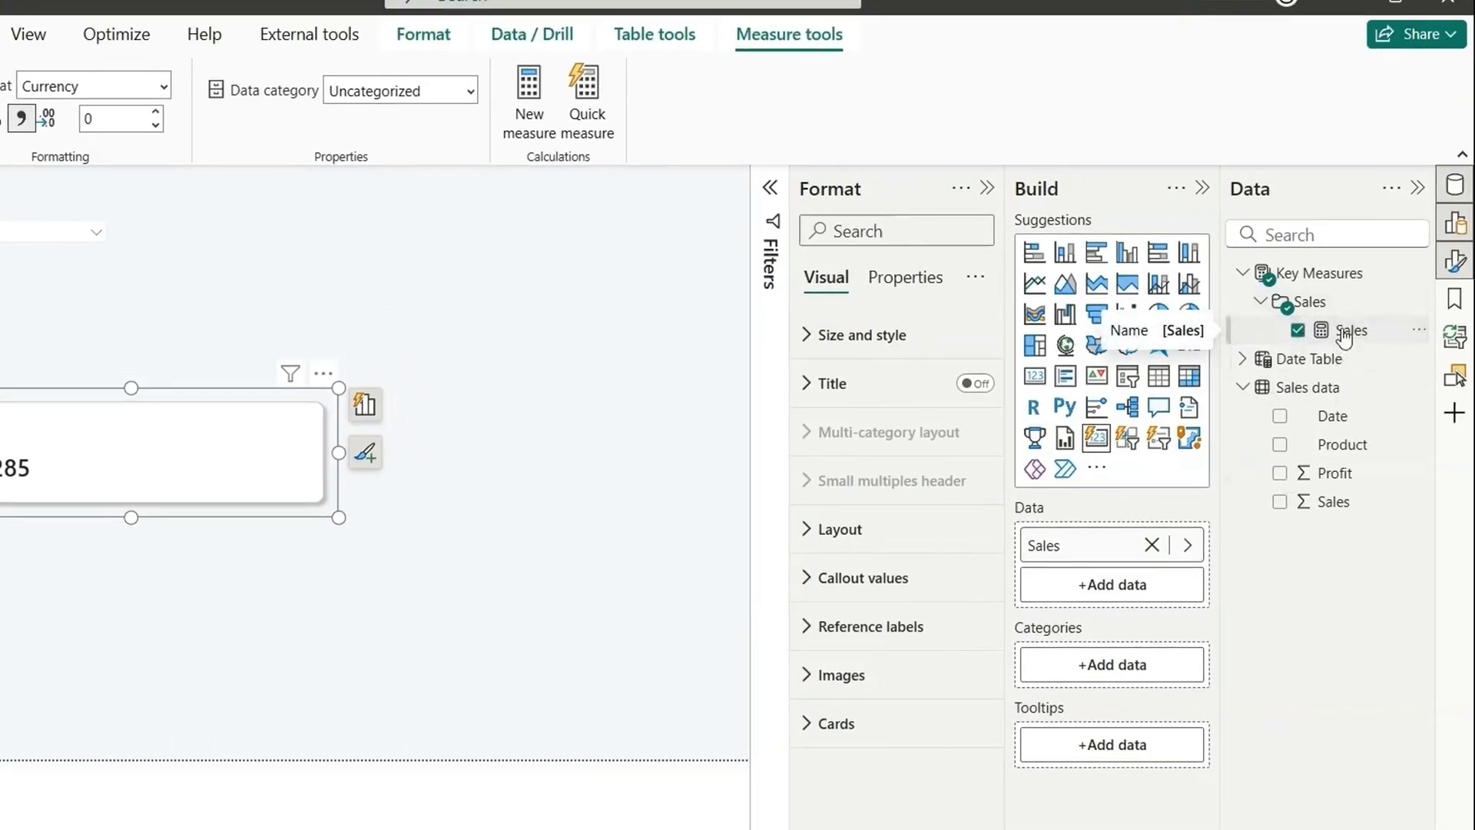
Create a new measure named Last Month Sales that begins with CALCULATE over [Sales].
left_click(529, 98)
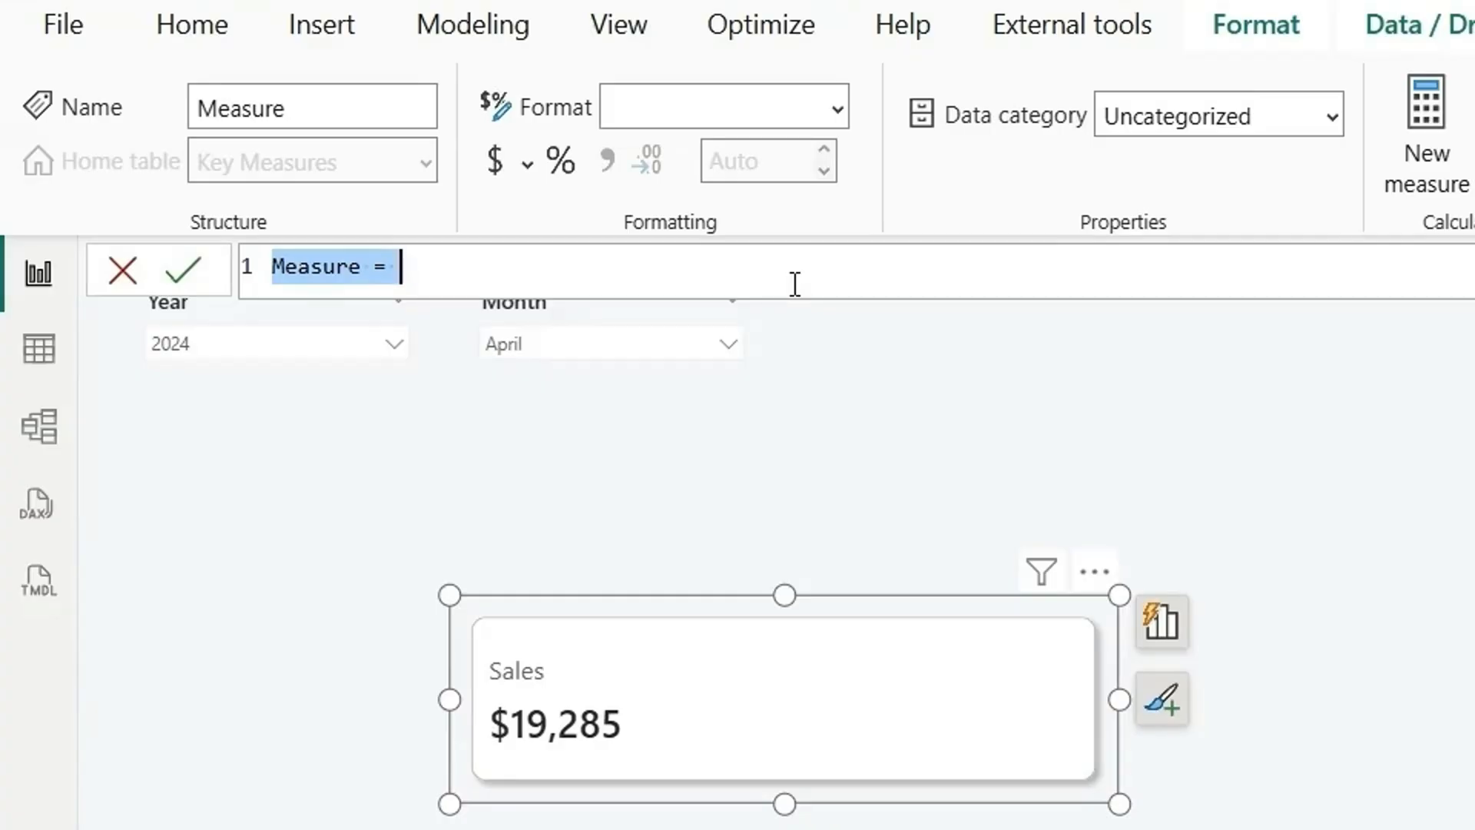
type("Last Month Sales =")
key("shift+Return")
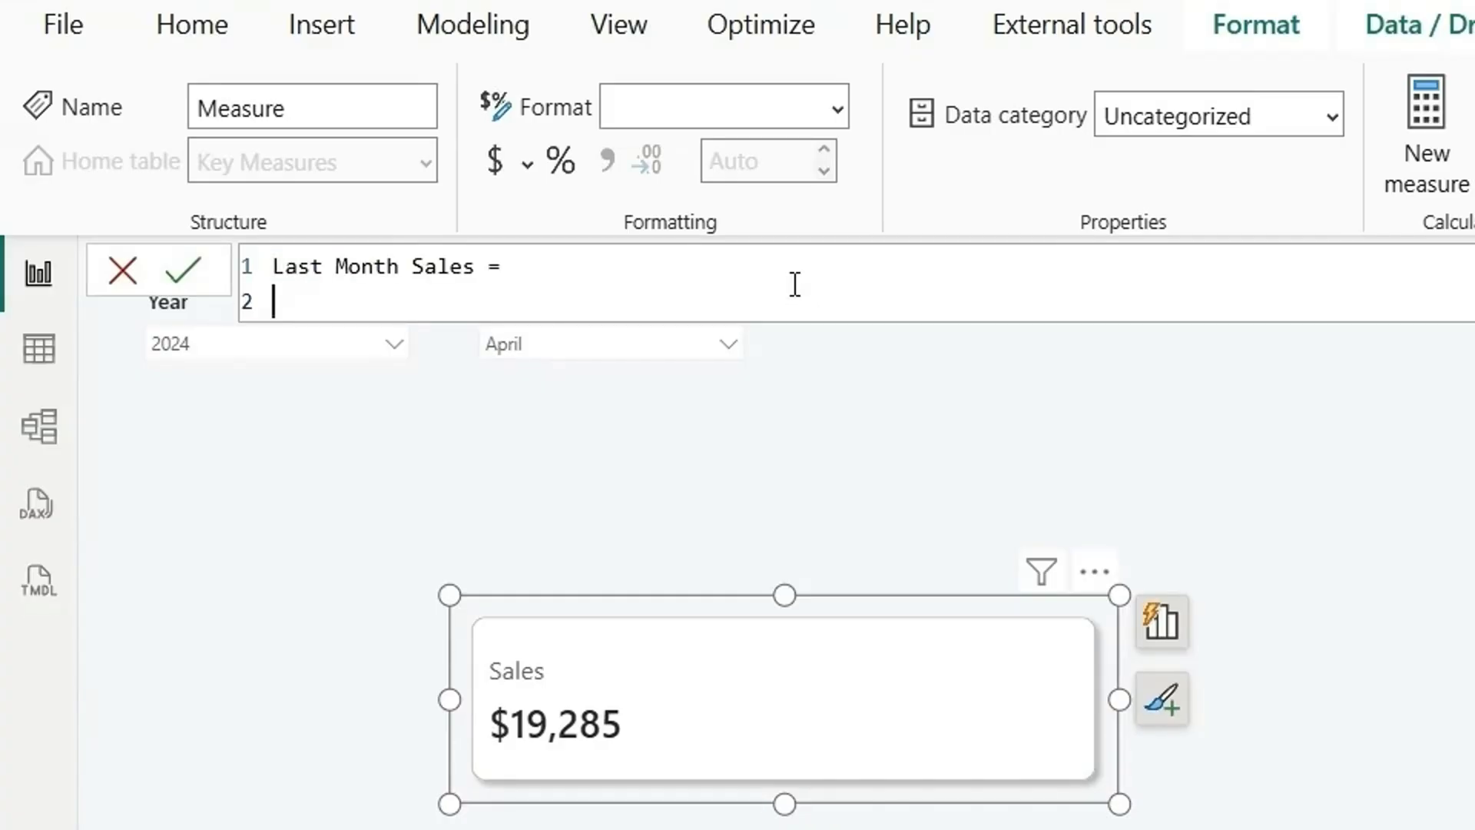
type("CALCULATE(")
key("shift+Return")
type("[Sales],")
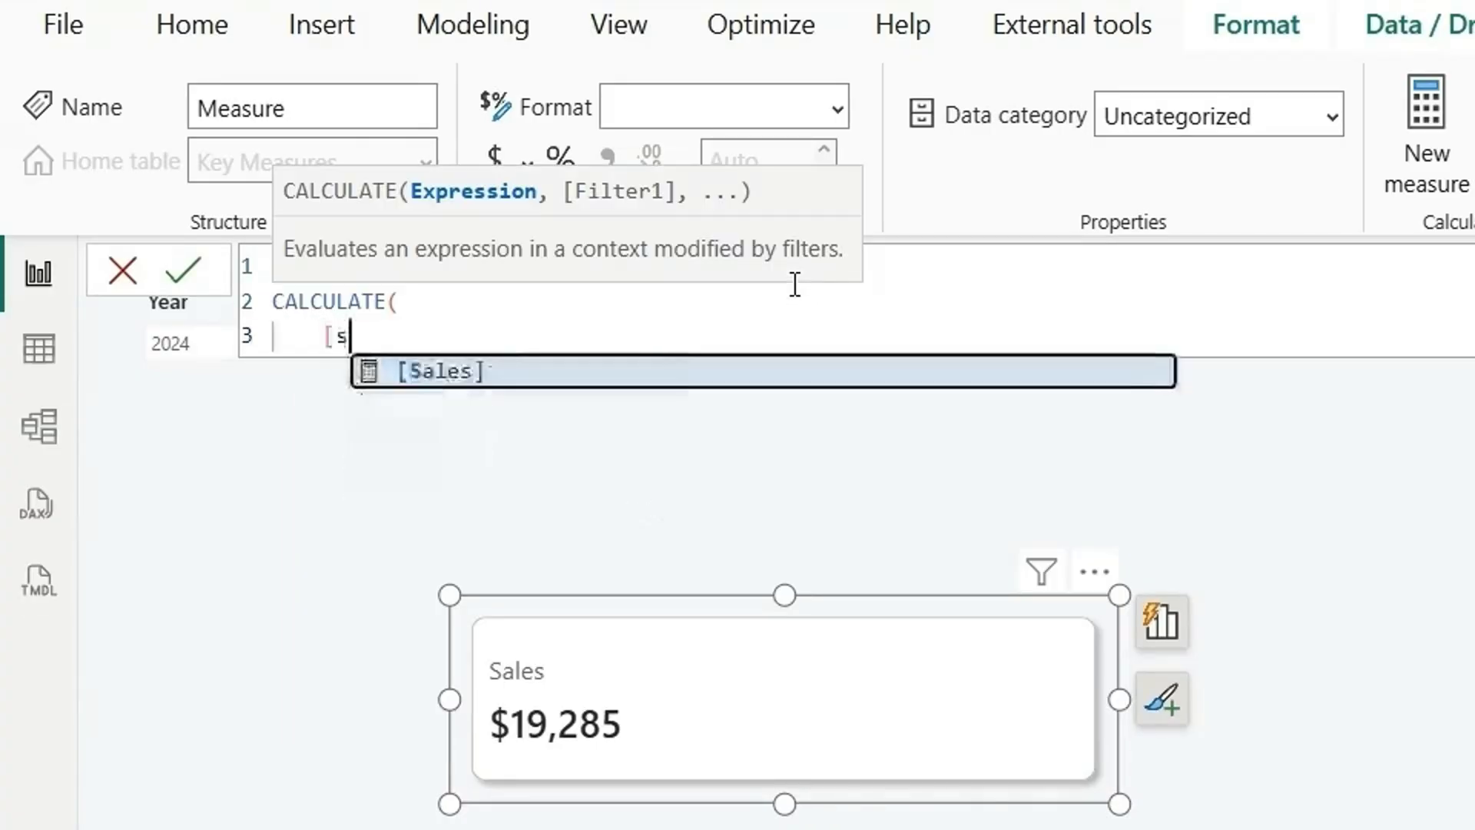
Add a DATEADD filter to the CALCULATE expression, using 'Date Table'[Date] as its dates argument.
key("shift+Return")
type("dates")
key("BackSpace")
type("a")
key("Tab")
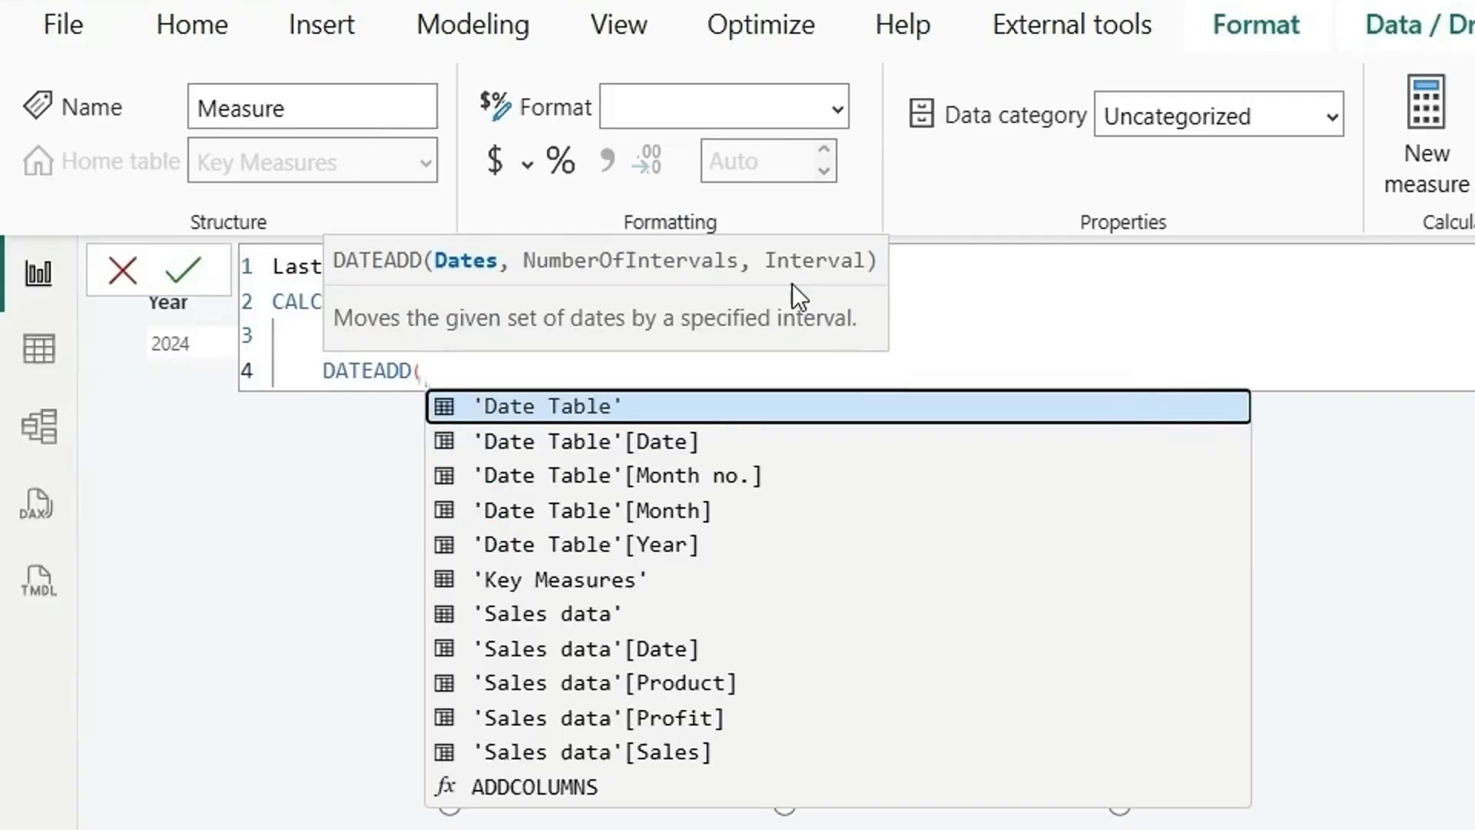
key("Down")
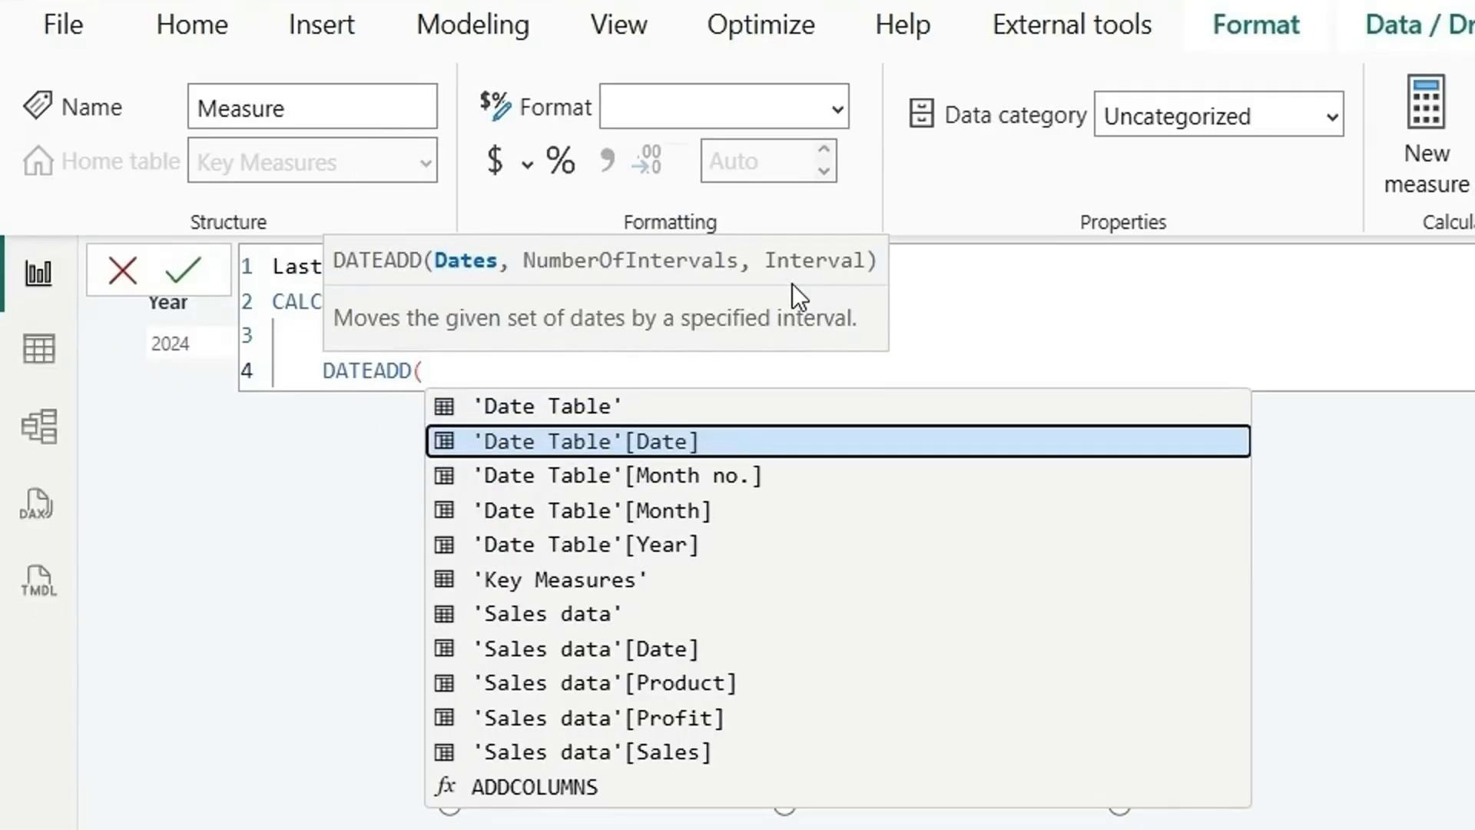
key("Tab")
type(", ")
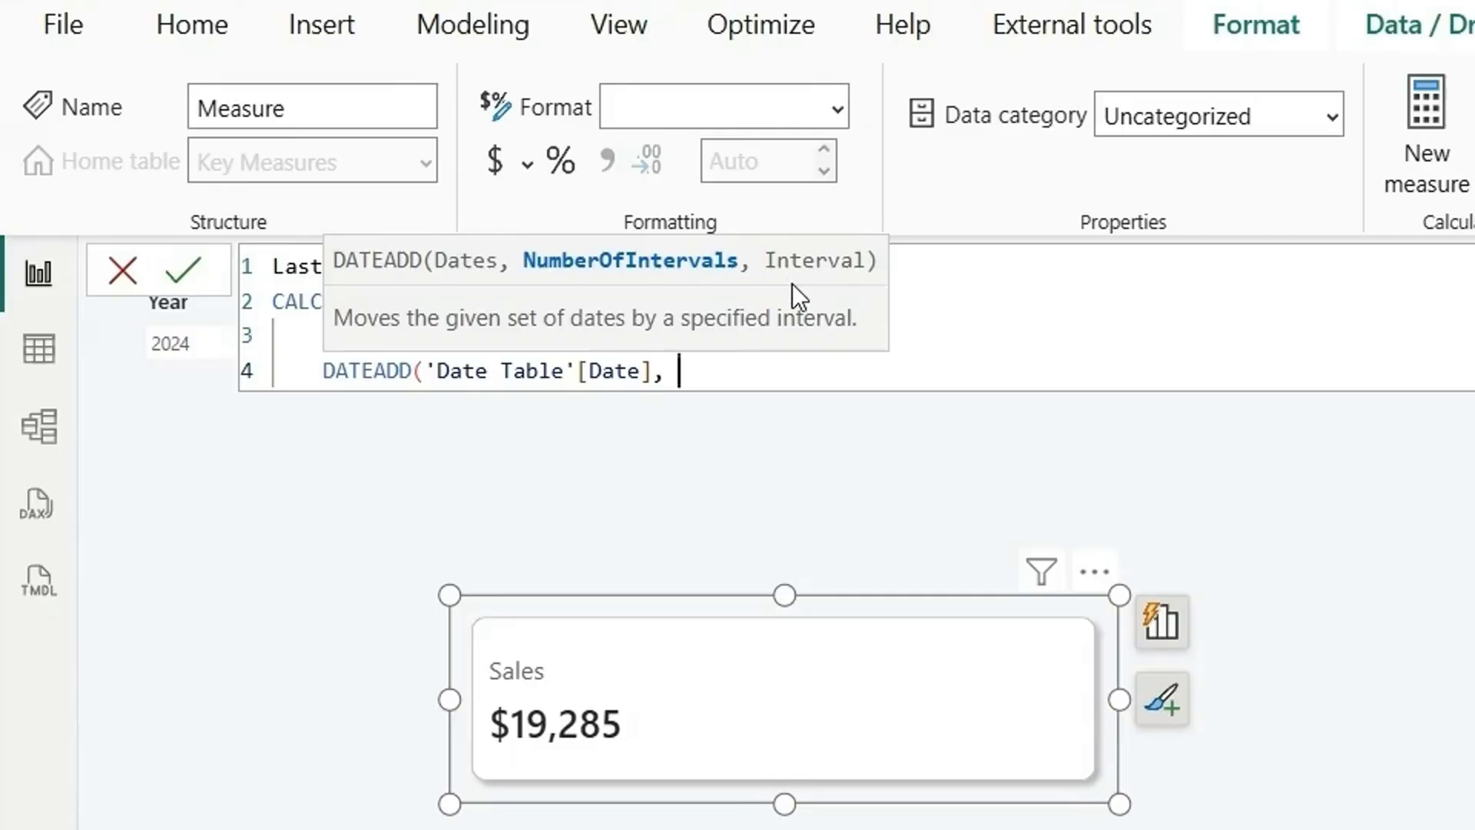
Shift the DATEADD dates by -1 MONTH, close both functions, and commit the Last Month Sales measure.
type("-1,")
key("Down")
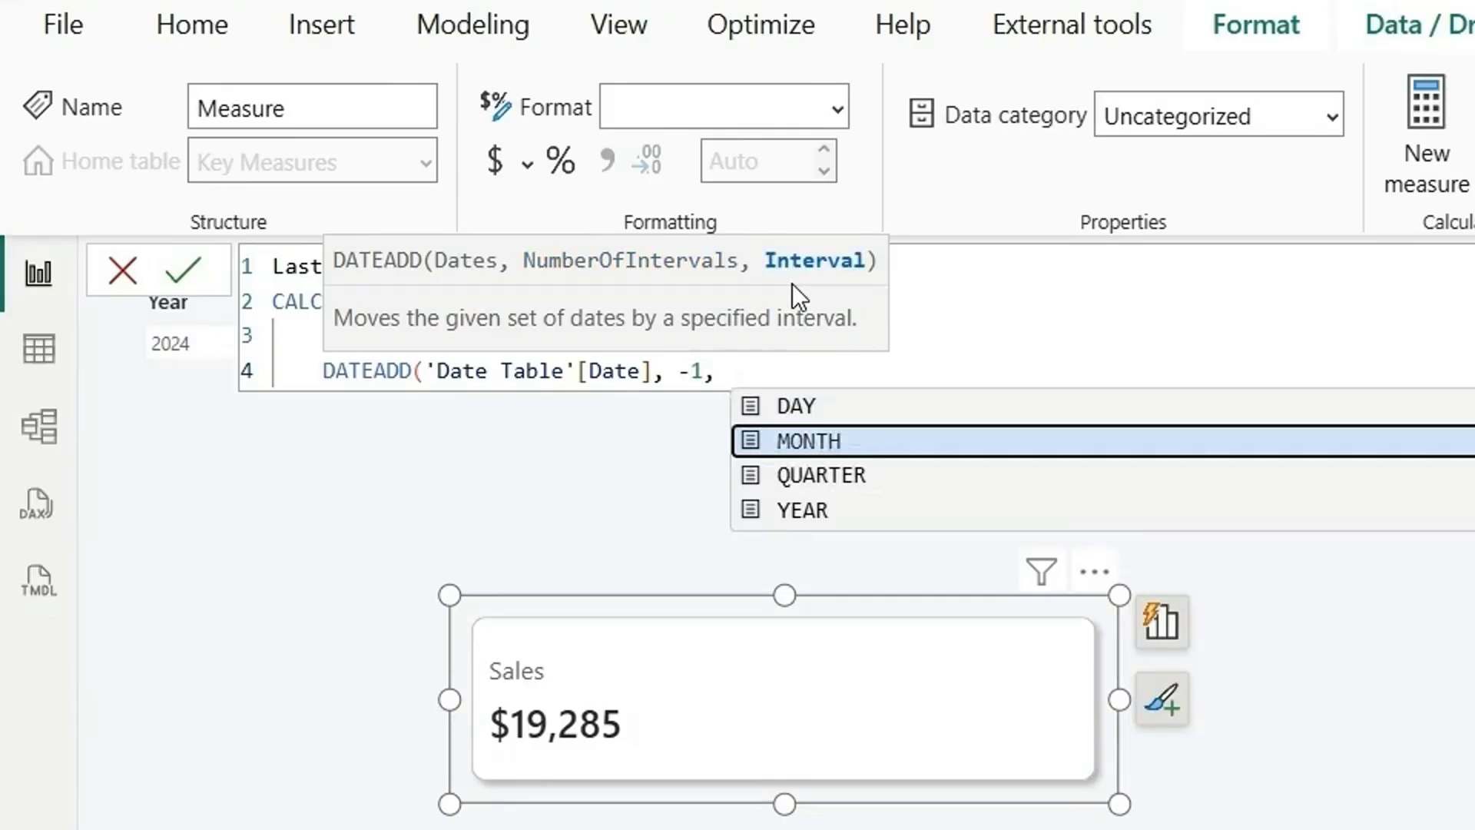
key("Tab")
type(")")
key("Return")
type(")")
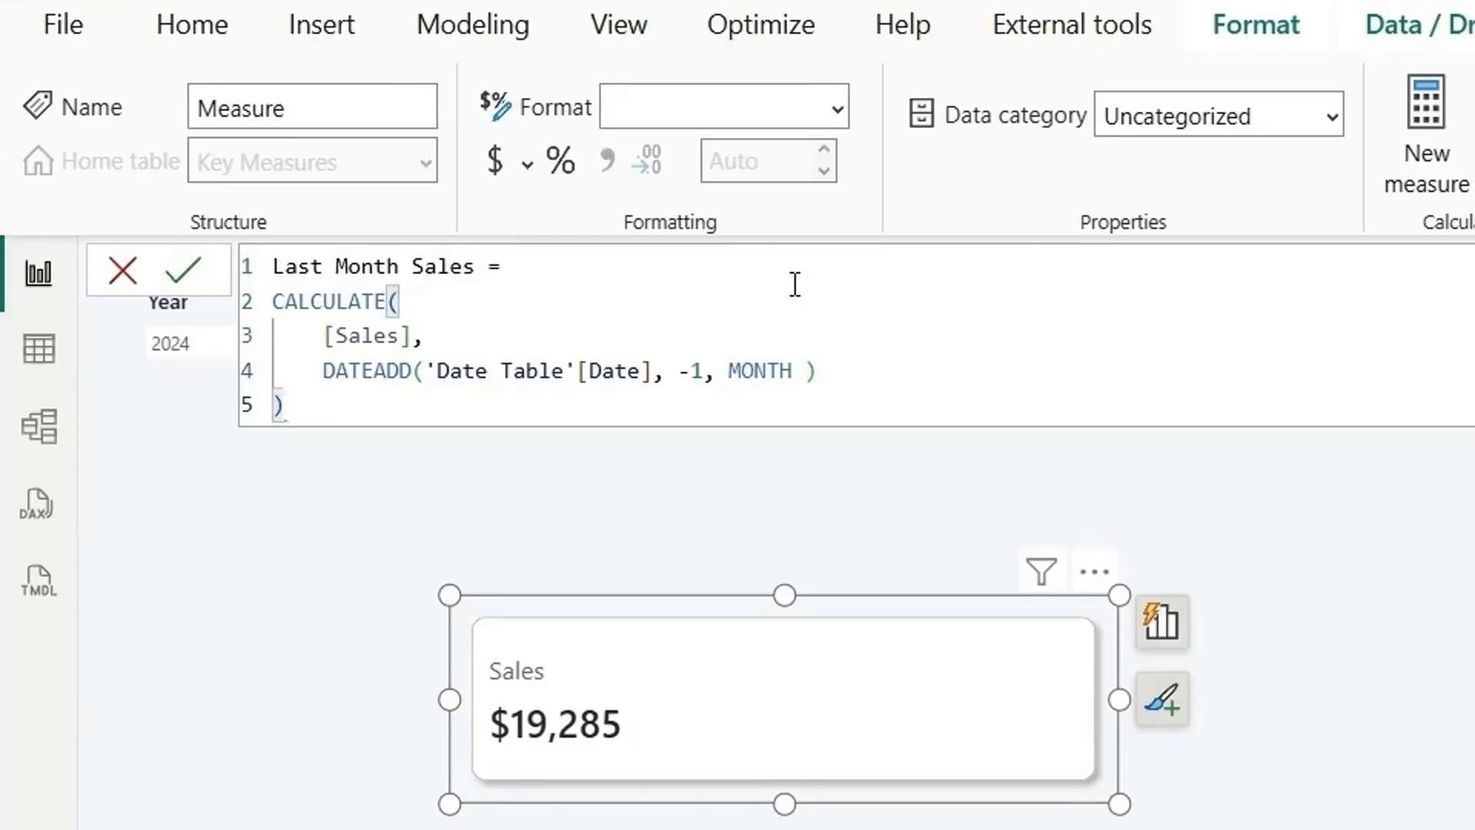
key("Return")
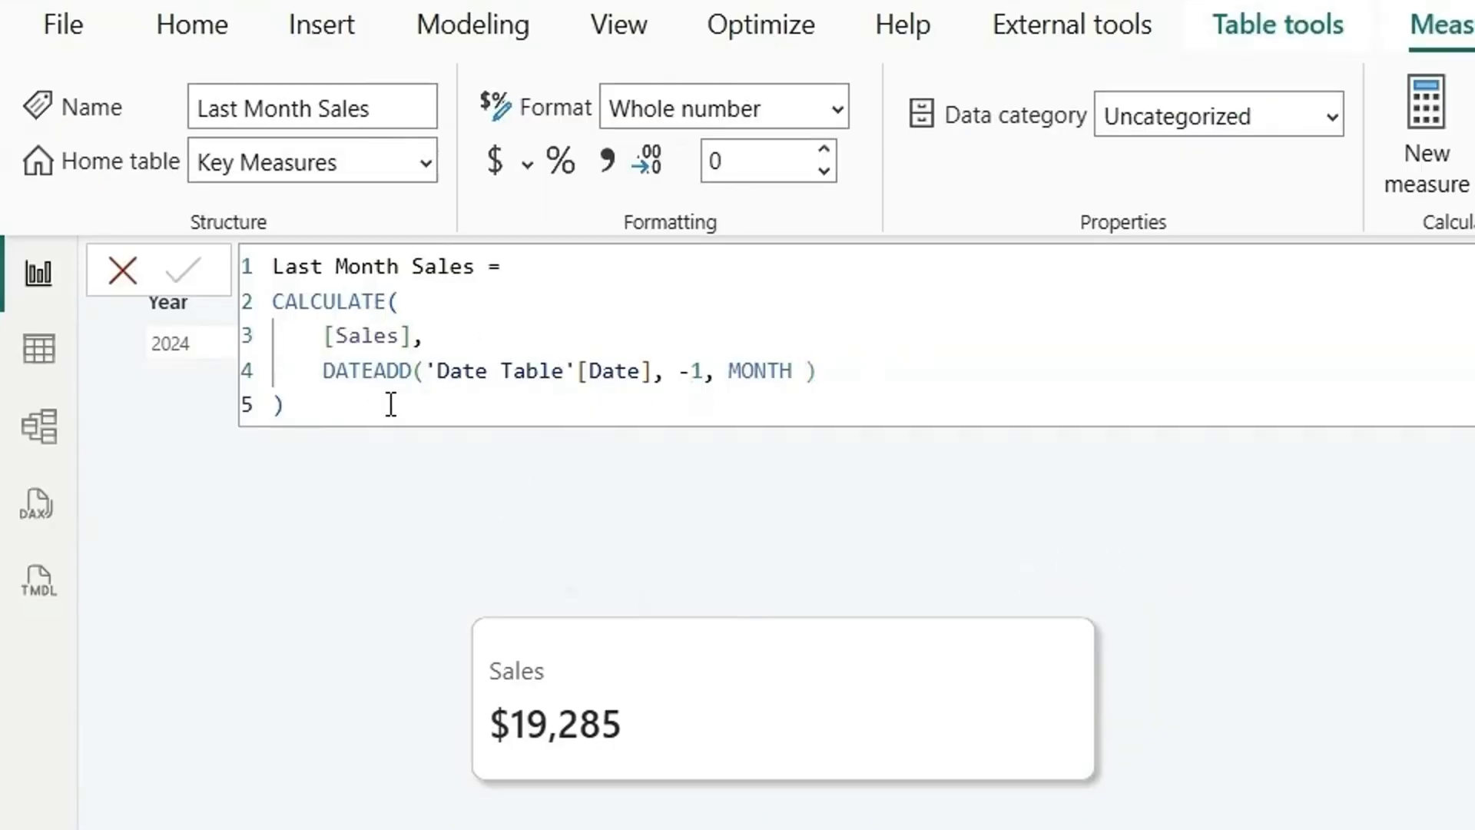
Store the CALCULATE expression of Last Month Sales in a variable named _LM and add RETURN below it.
left_click(549, 281)
key("shift+Return")
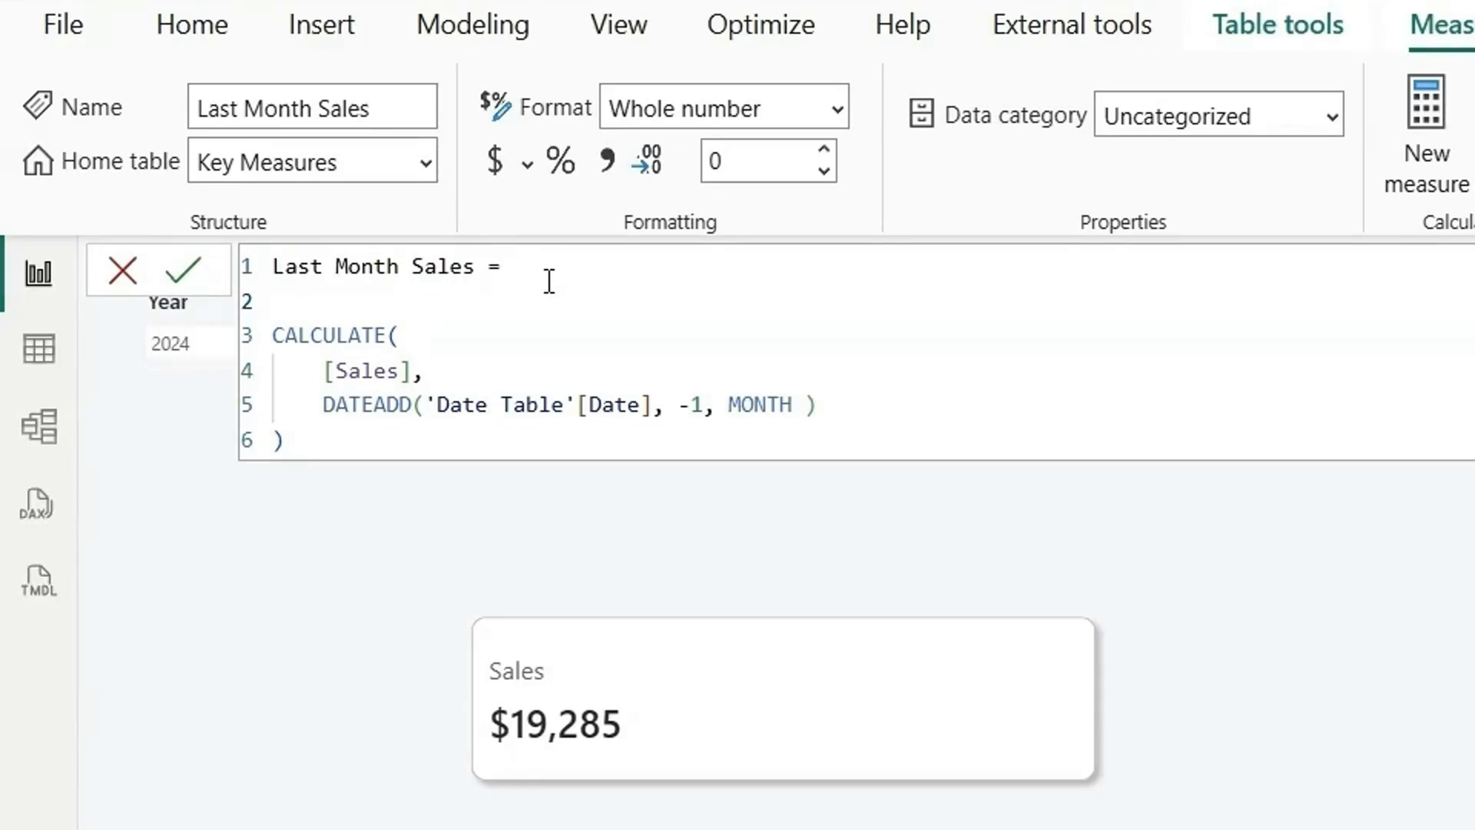
type("VAR _LM =")
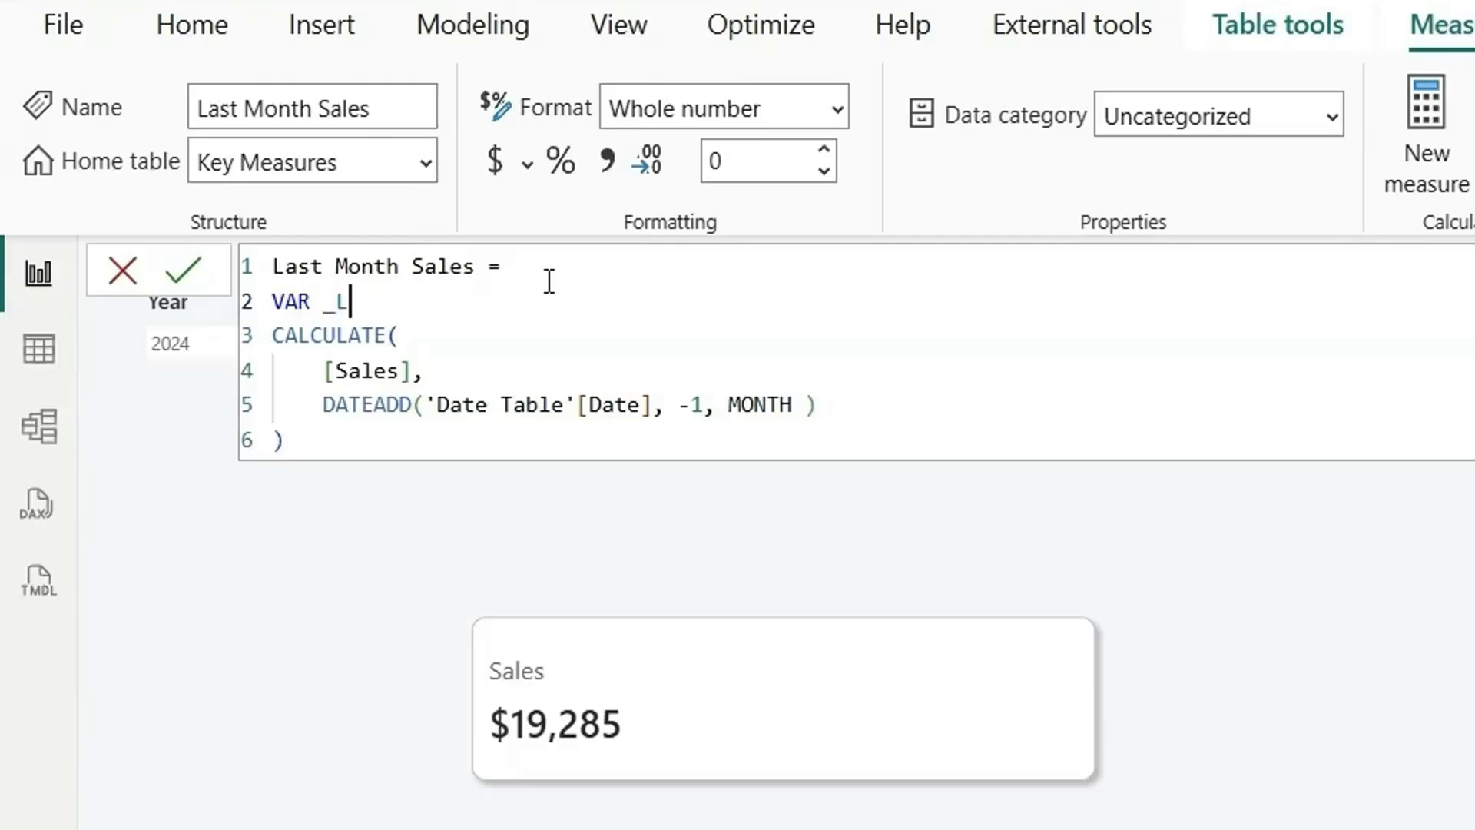
left_click(331, 437)
key("shift+Return")
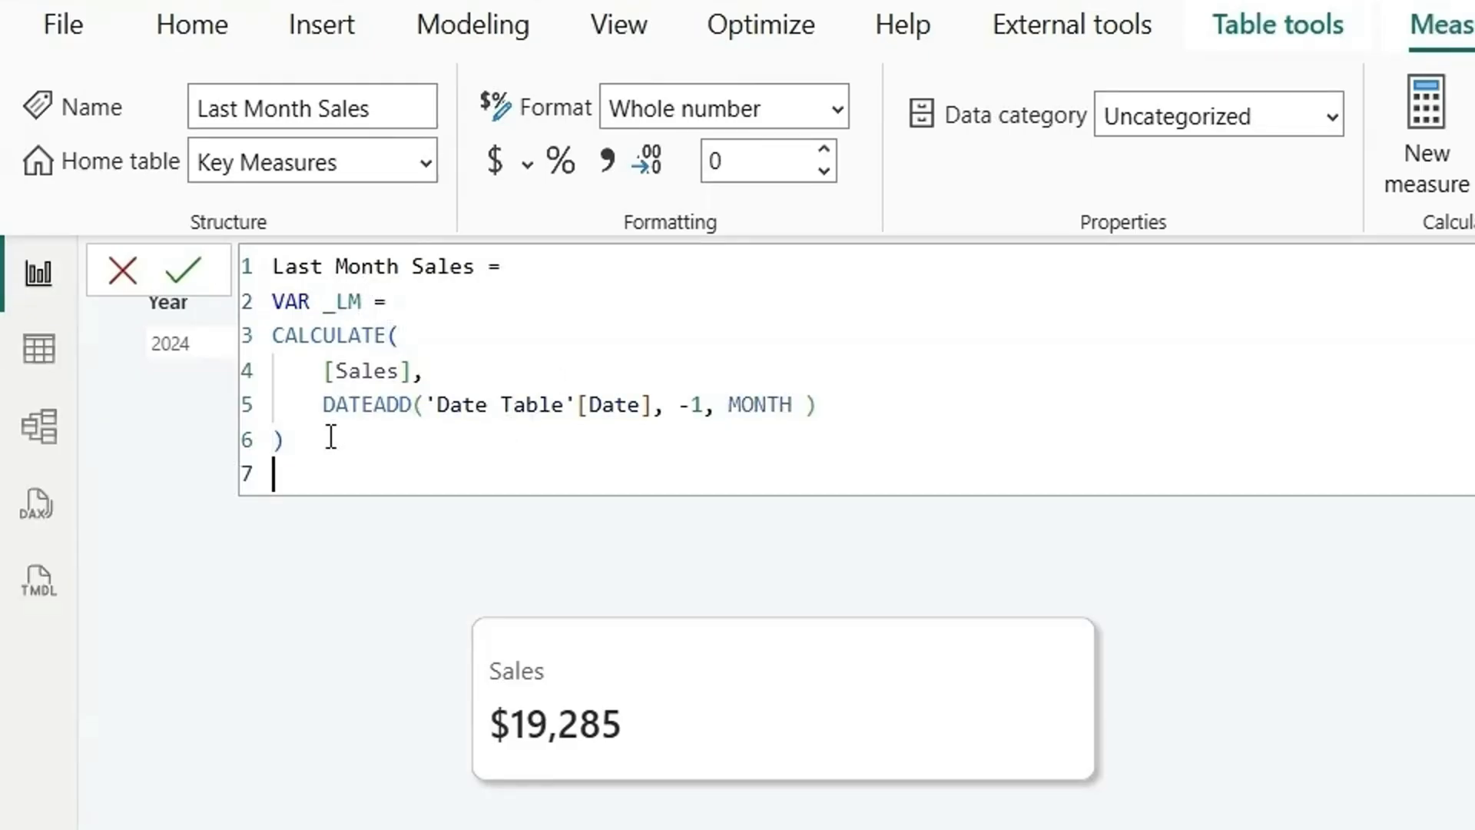
type("v")
key("BackSpace")
type("r")
key("Tab")
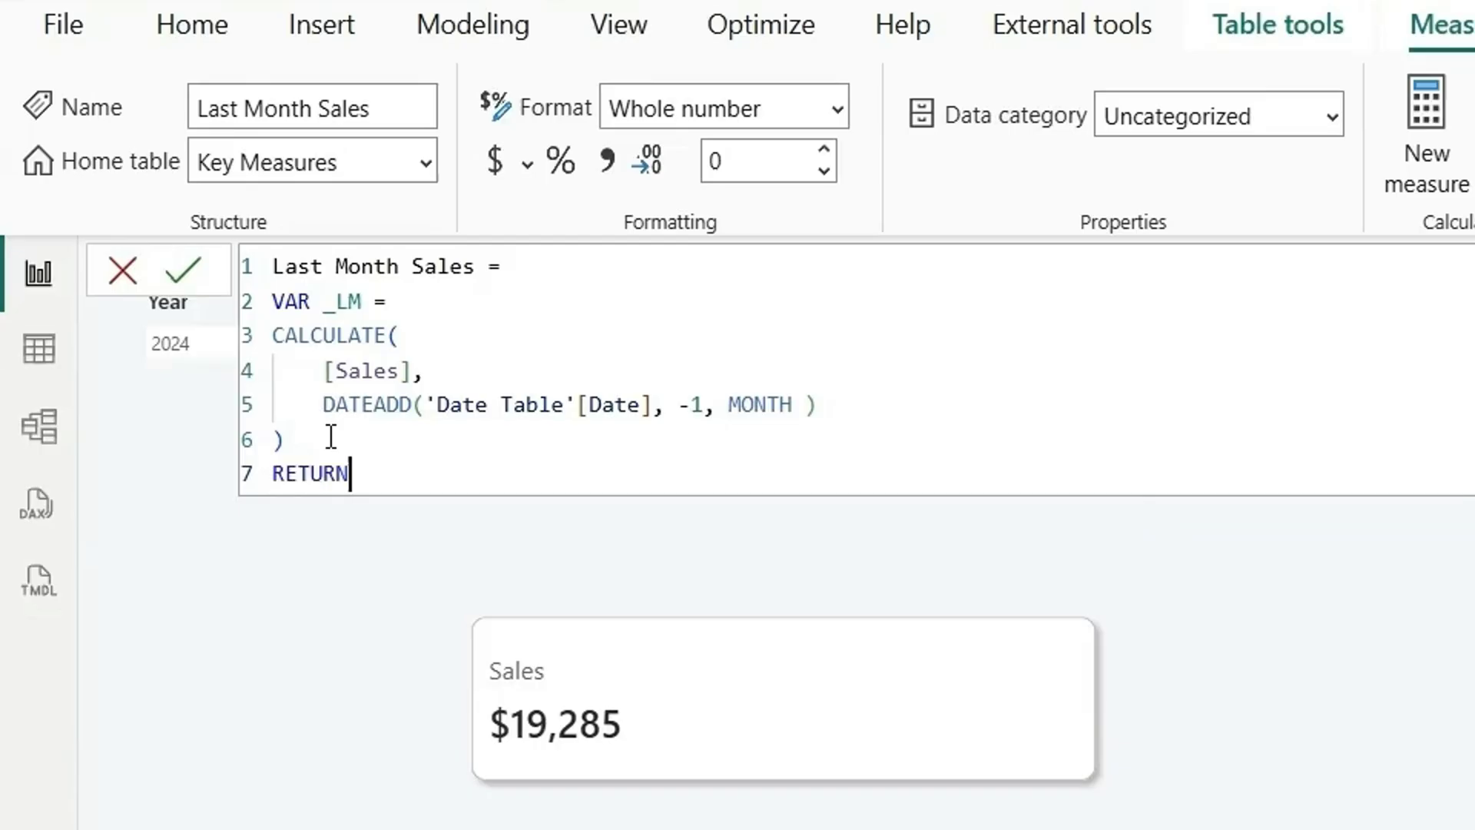
Make the measure return the text "vs " joined with FORMAT(_LM, "#,##0").
key("shift+Return")
type("\"vs ")
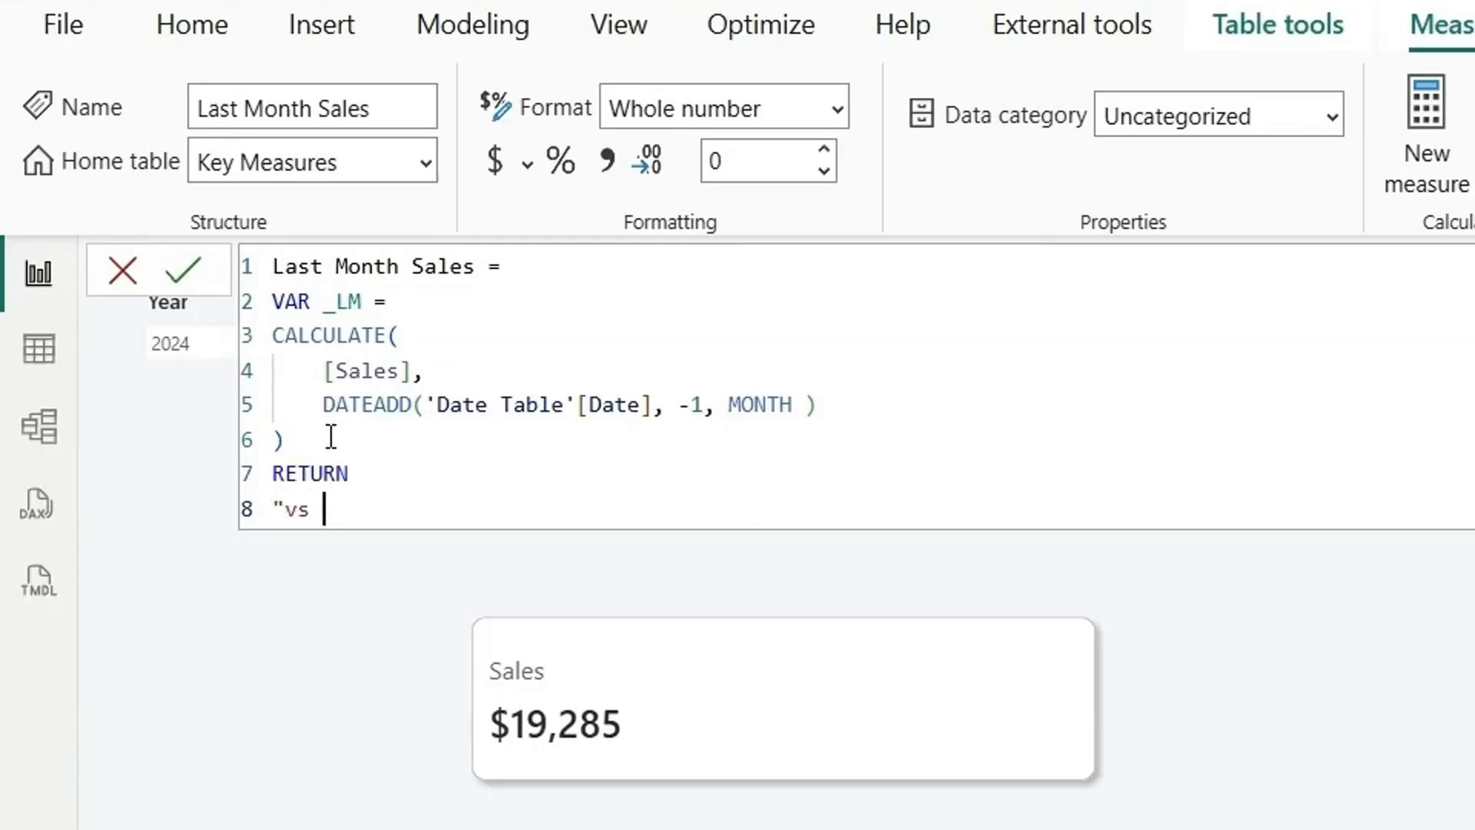
type("\" & Form")
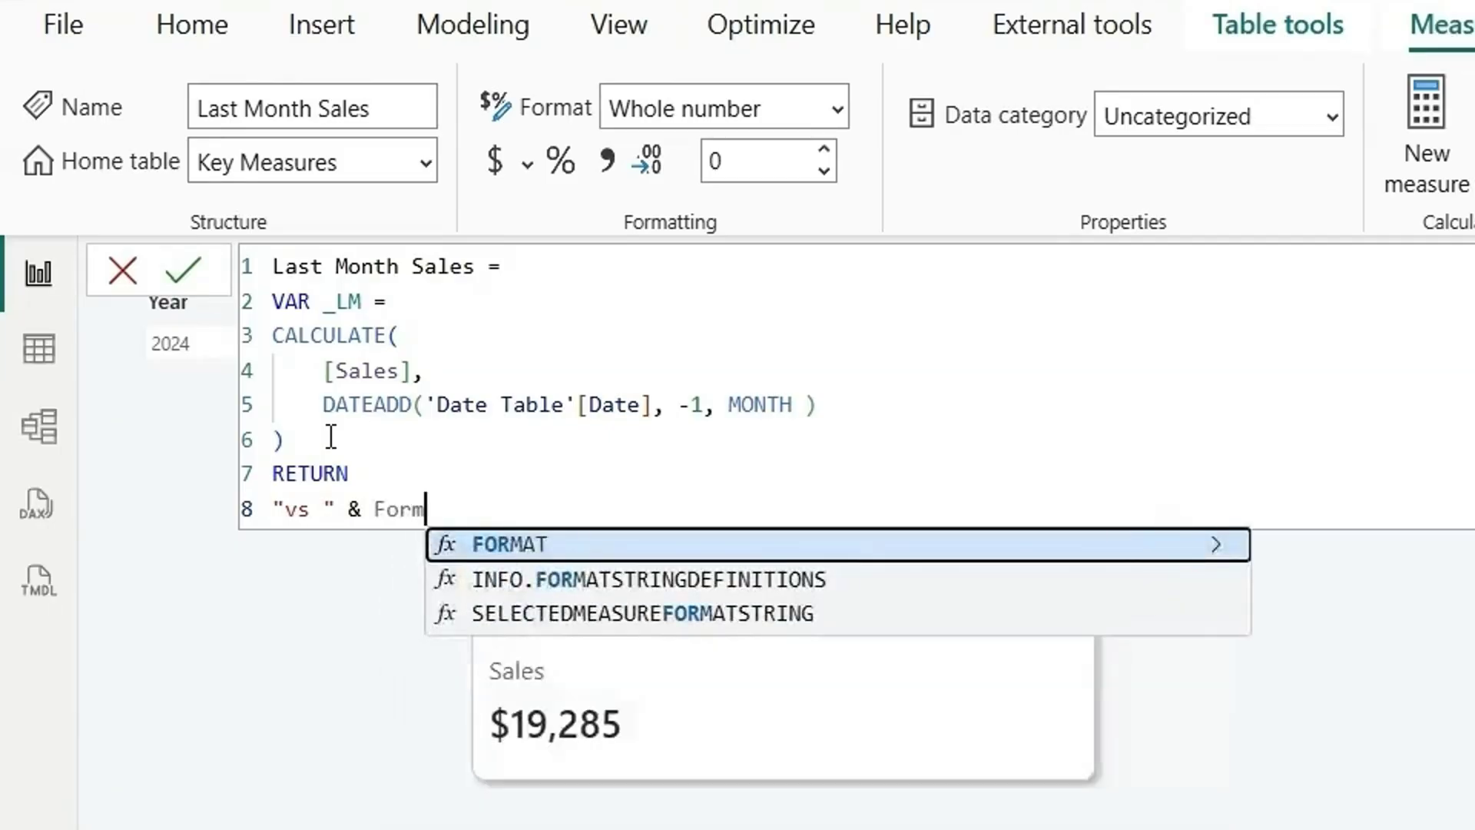
key("Tab")
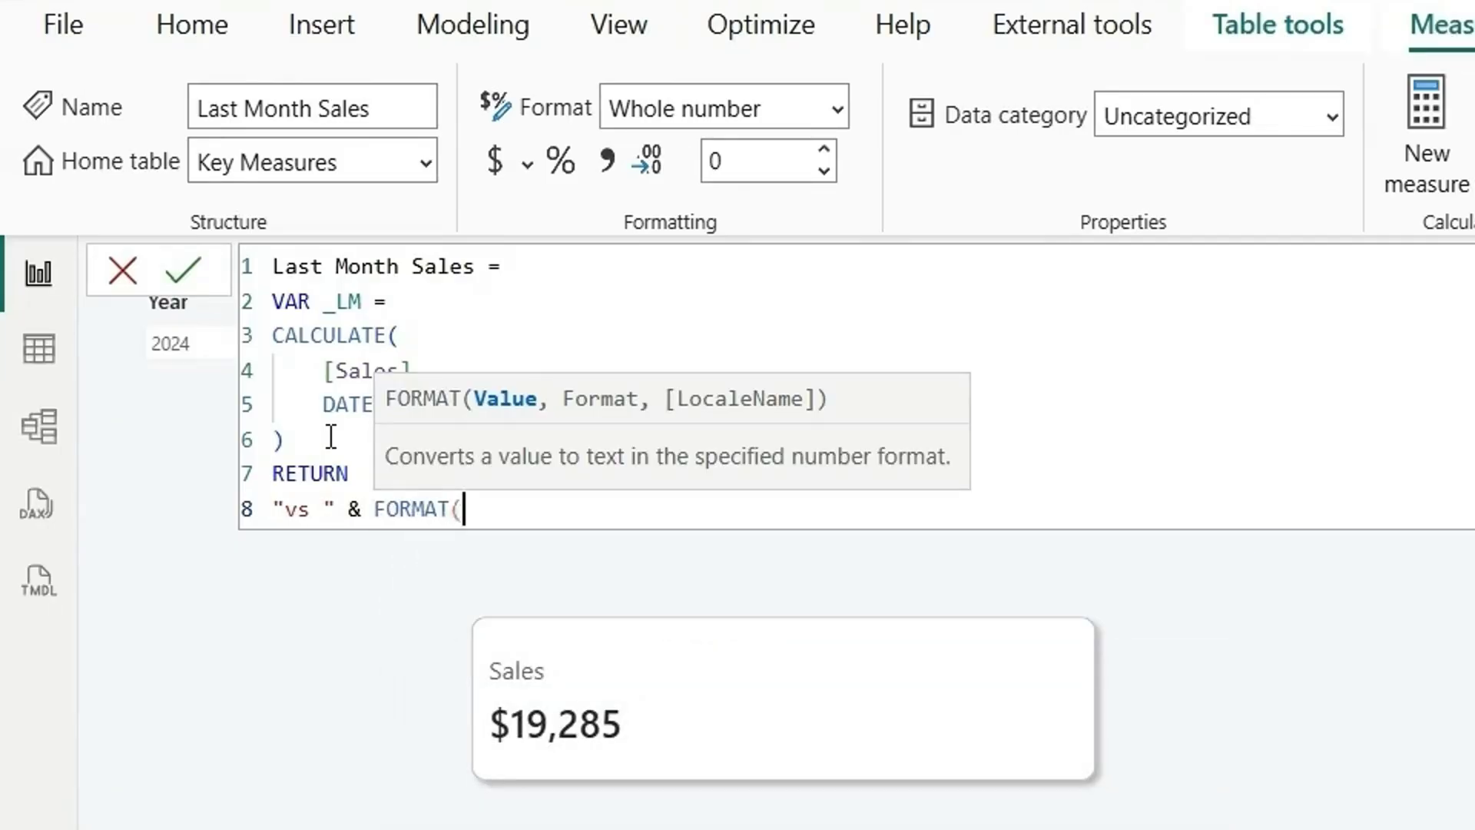
type("_")
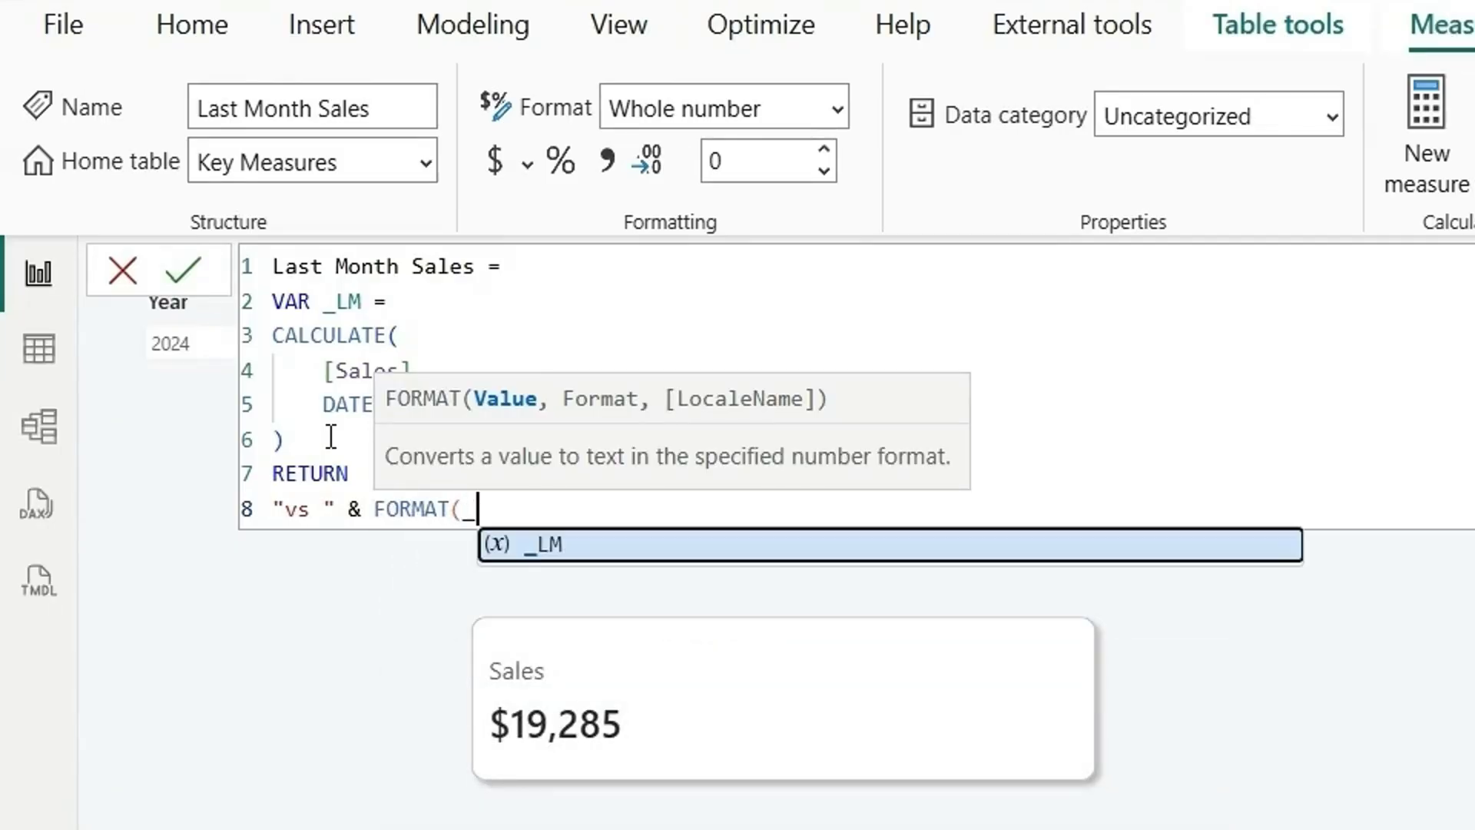
type("lm")
key("Tab")
type(",")
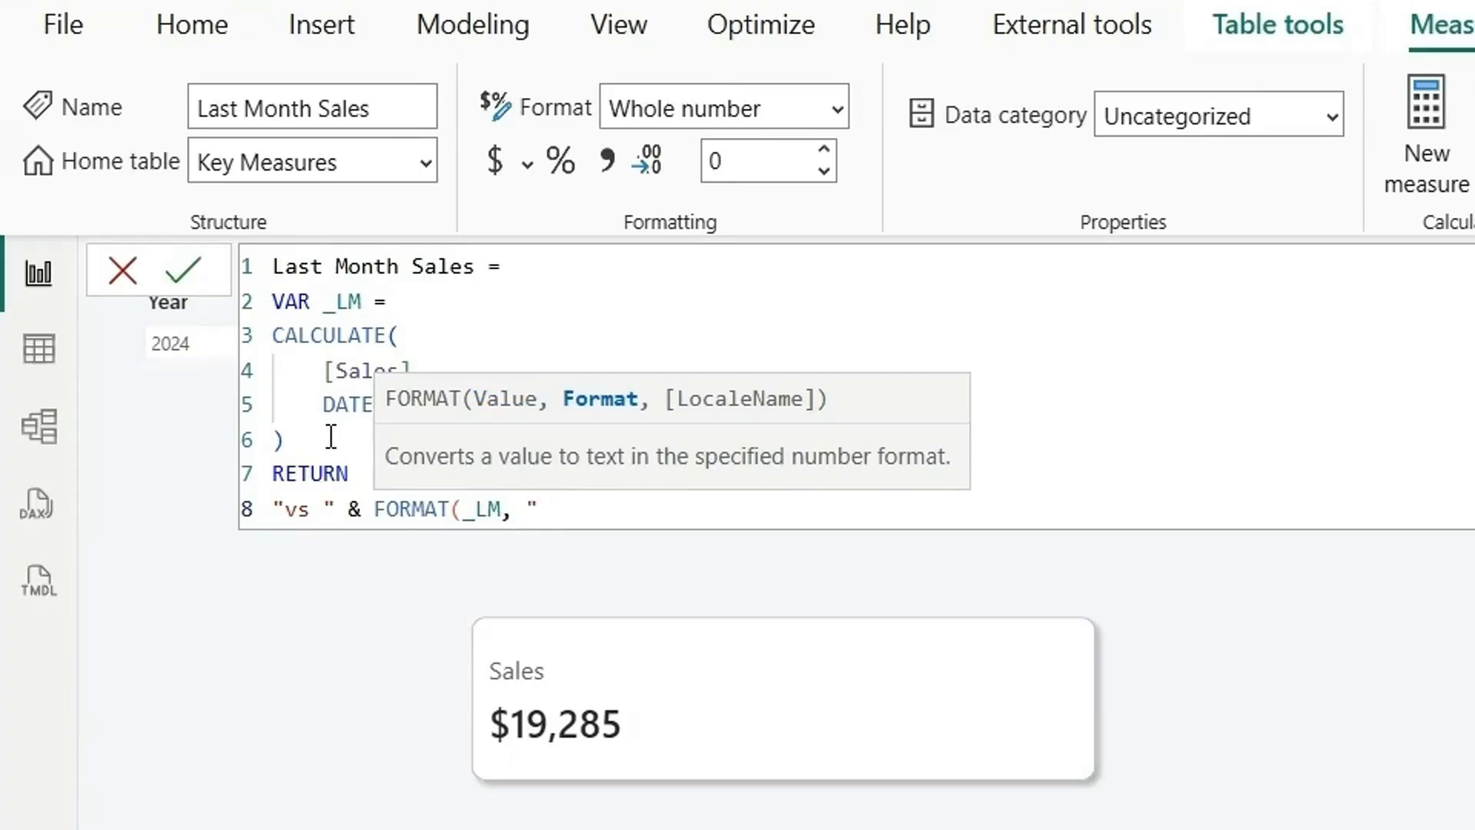
type("#,##0\")")
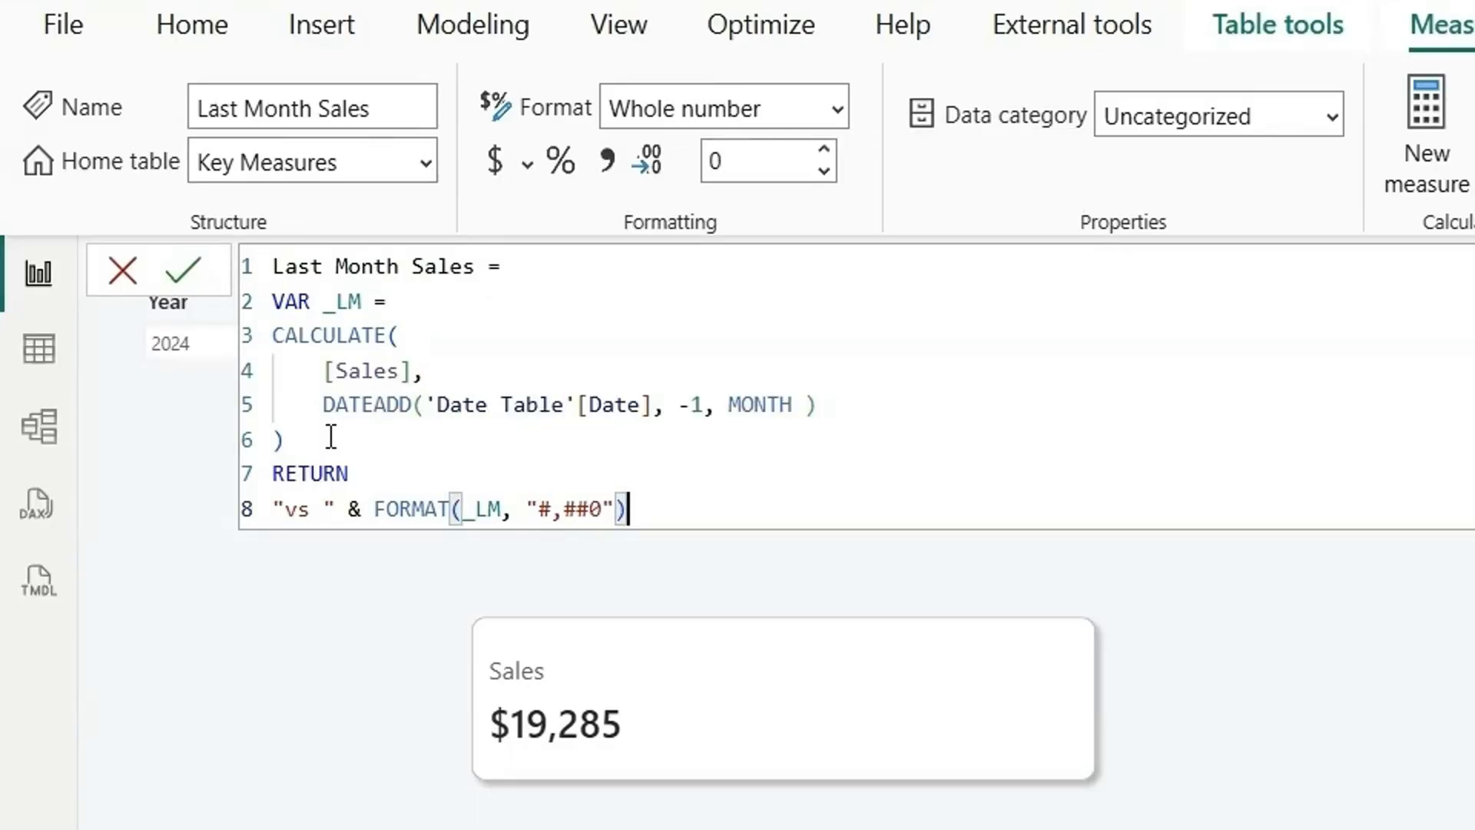
Append the text " Last Month" to the returned string with & and commit the measure.
type(" &")
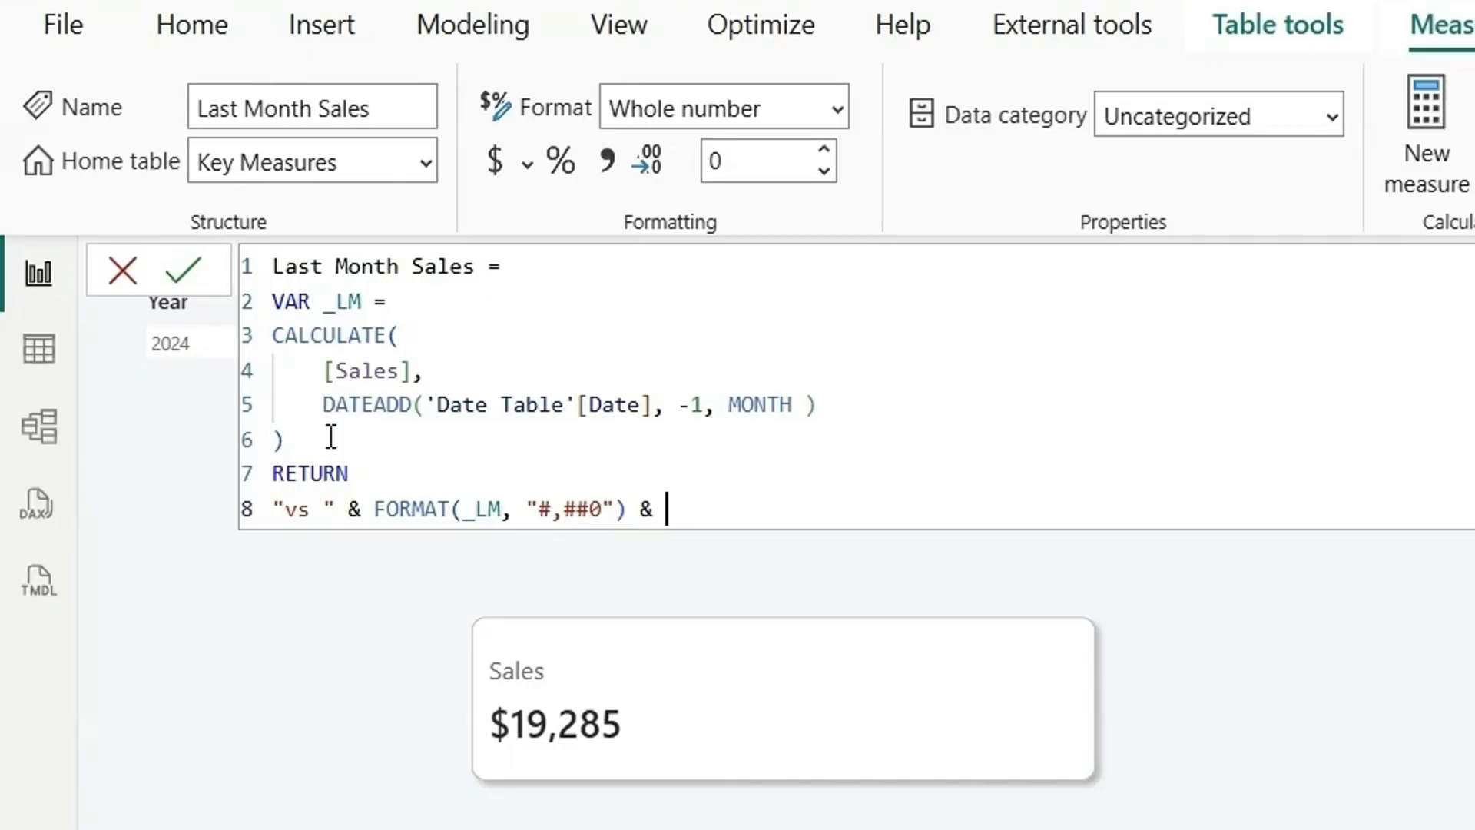
type("\" Last Month\"")
key("Return")
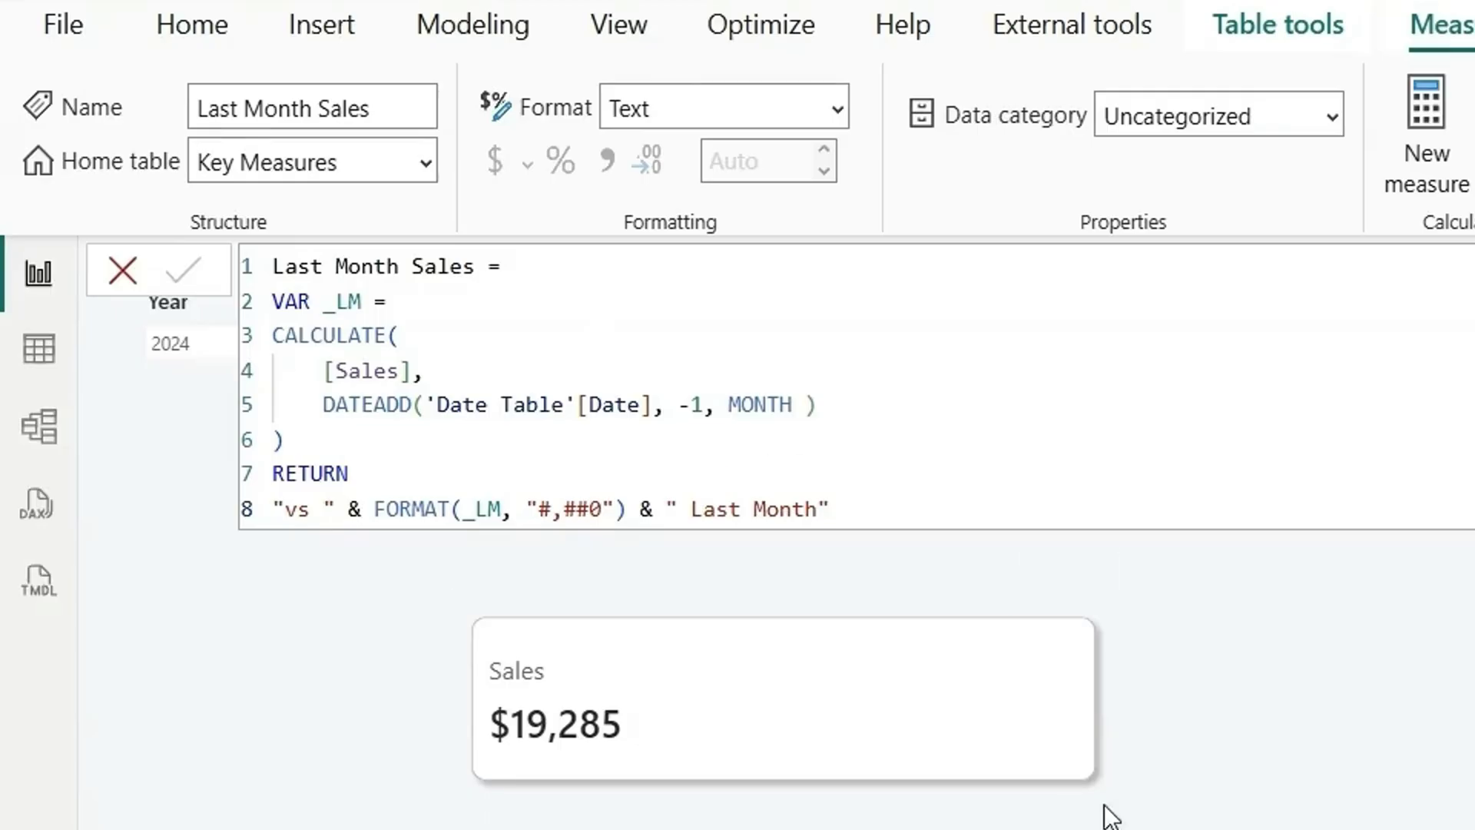
left_click(965, 474)
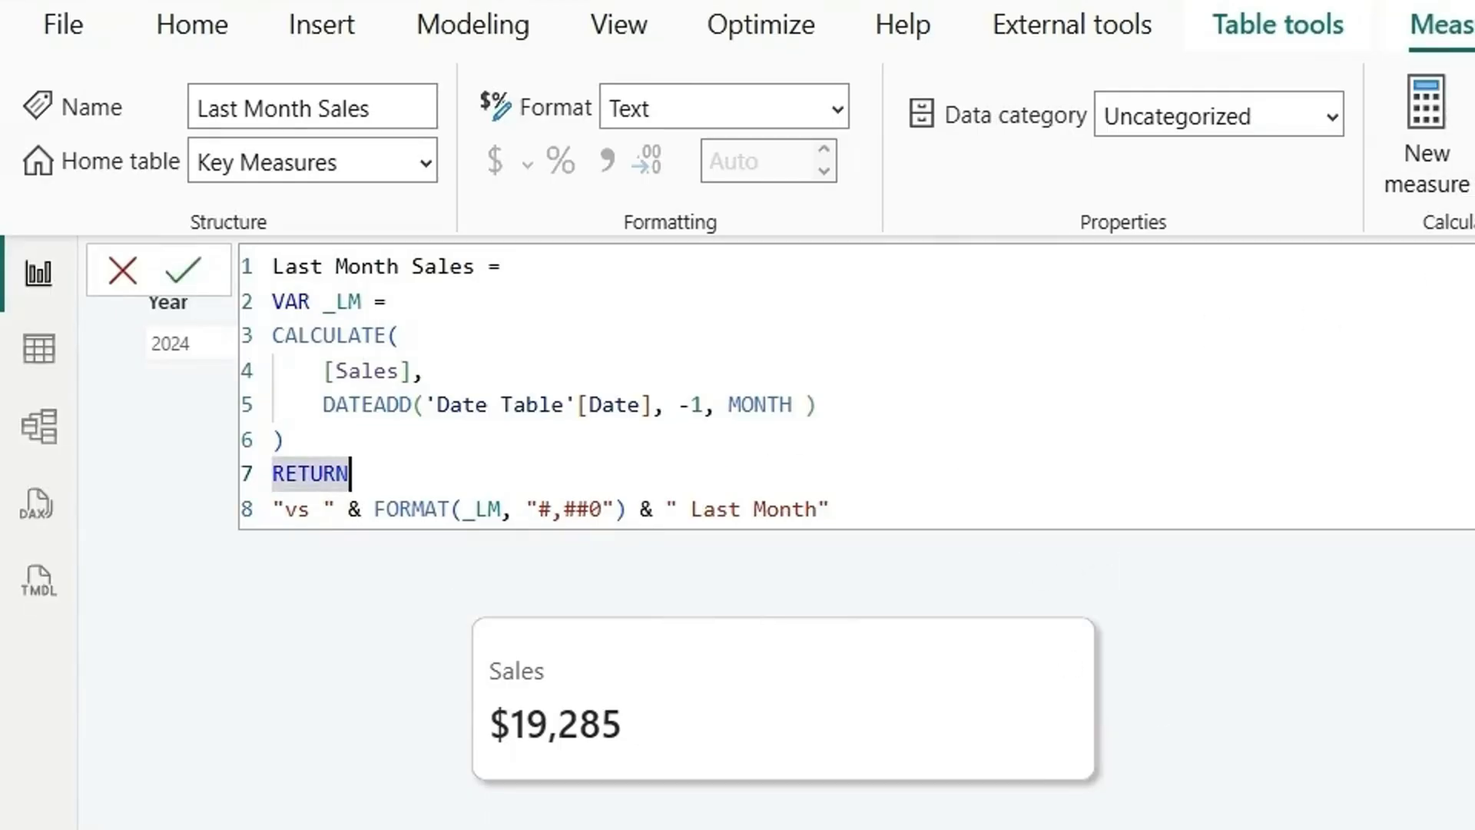
Create a new measure named perc change with a variable _CM equal to [Sales].
left_click(1423, 151)
type("perc change =")
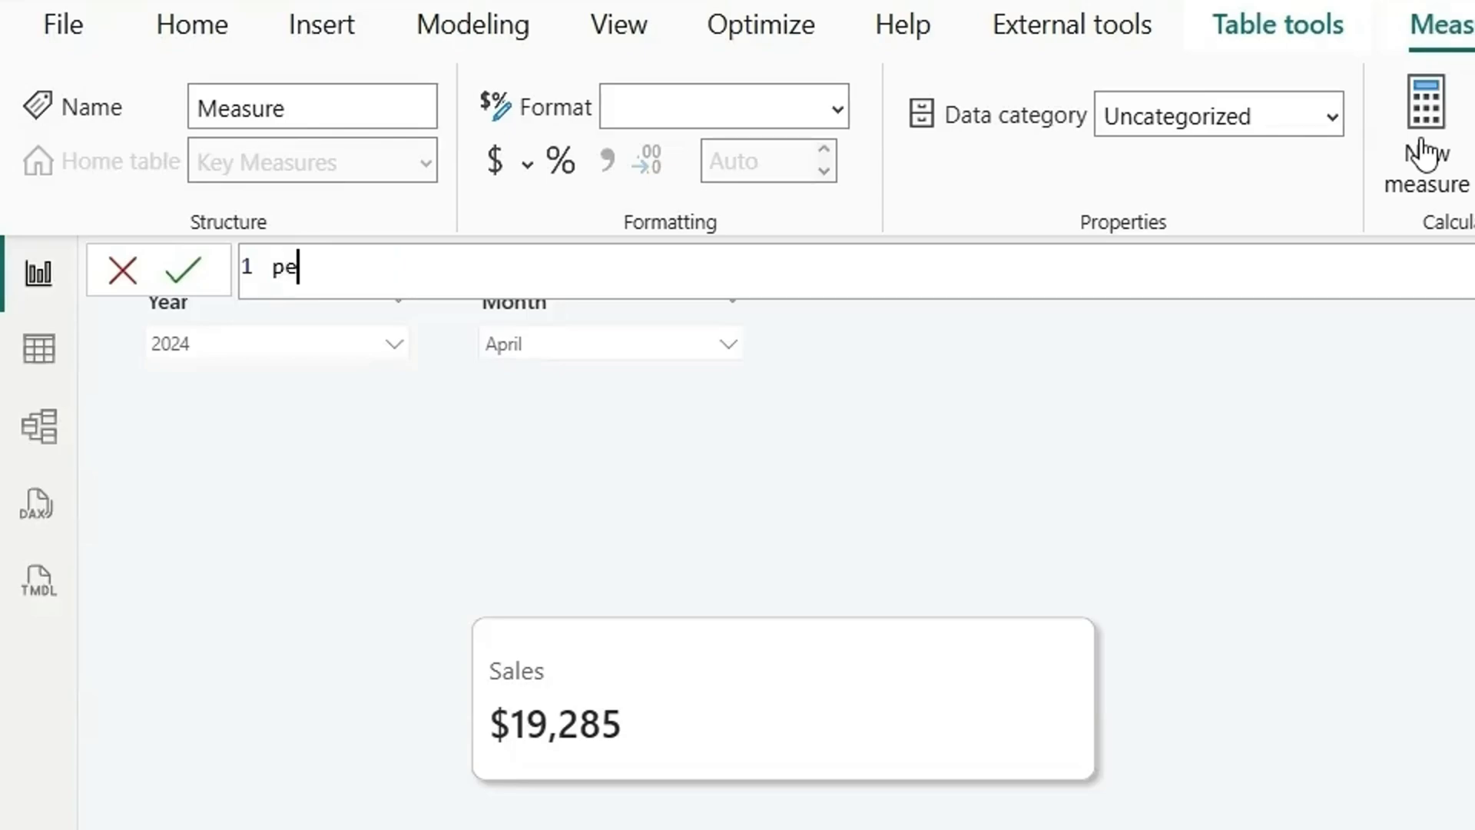
key("Return")
type("var")
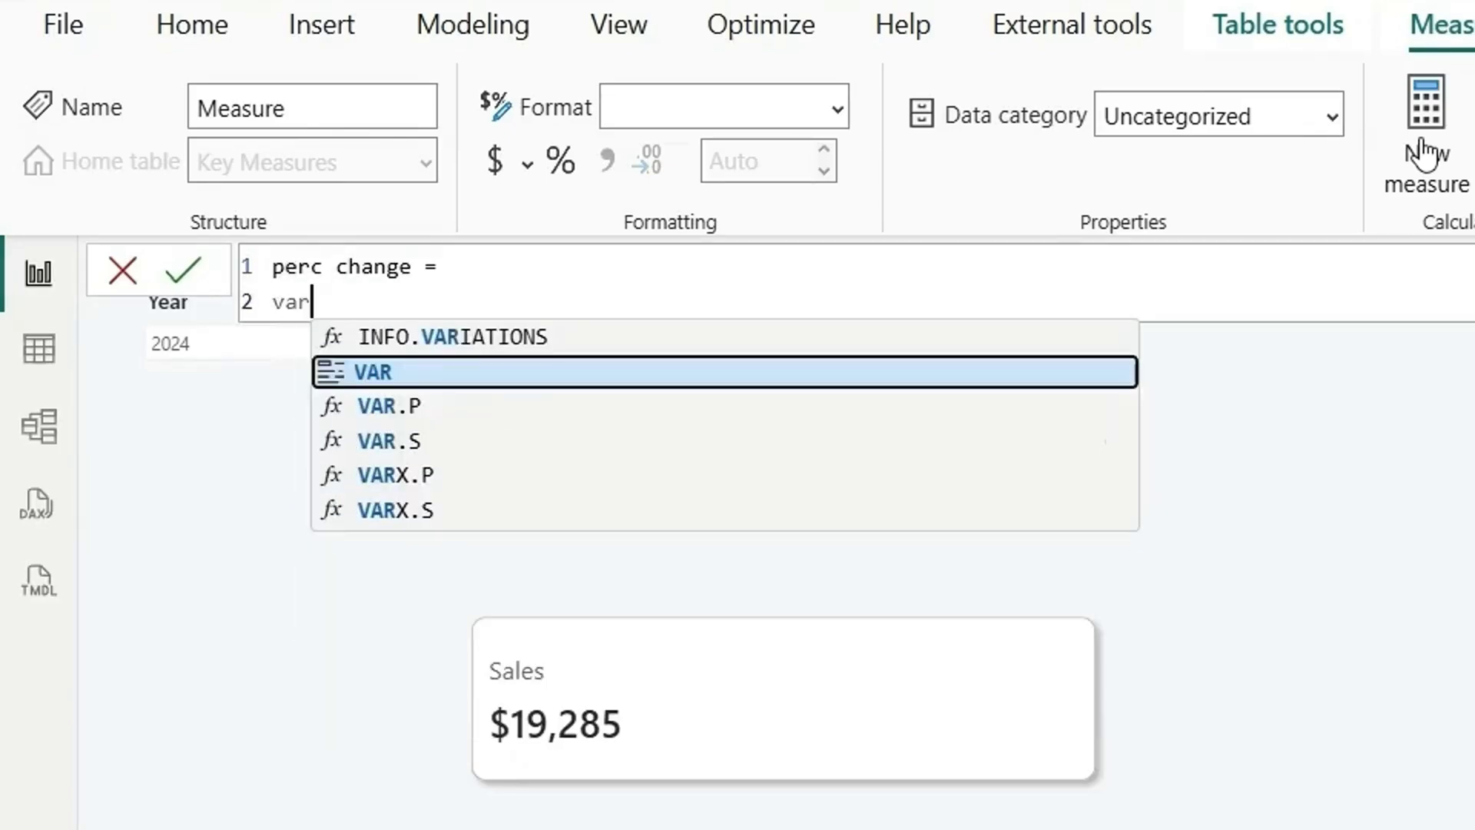
key("Tab")
type("_CM")
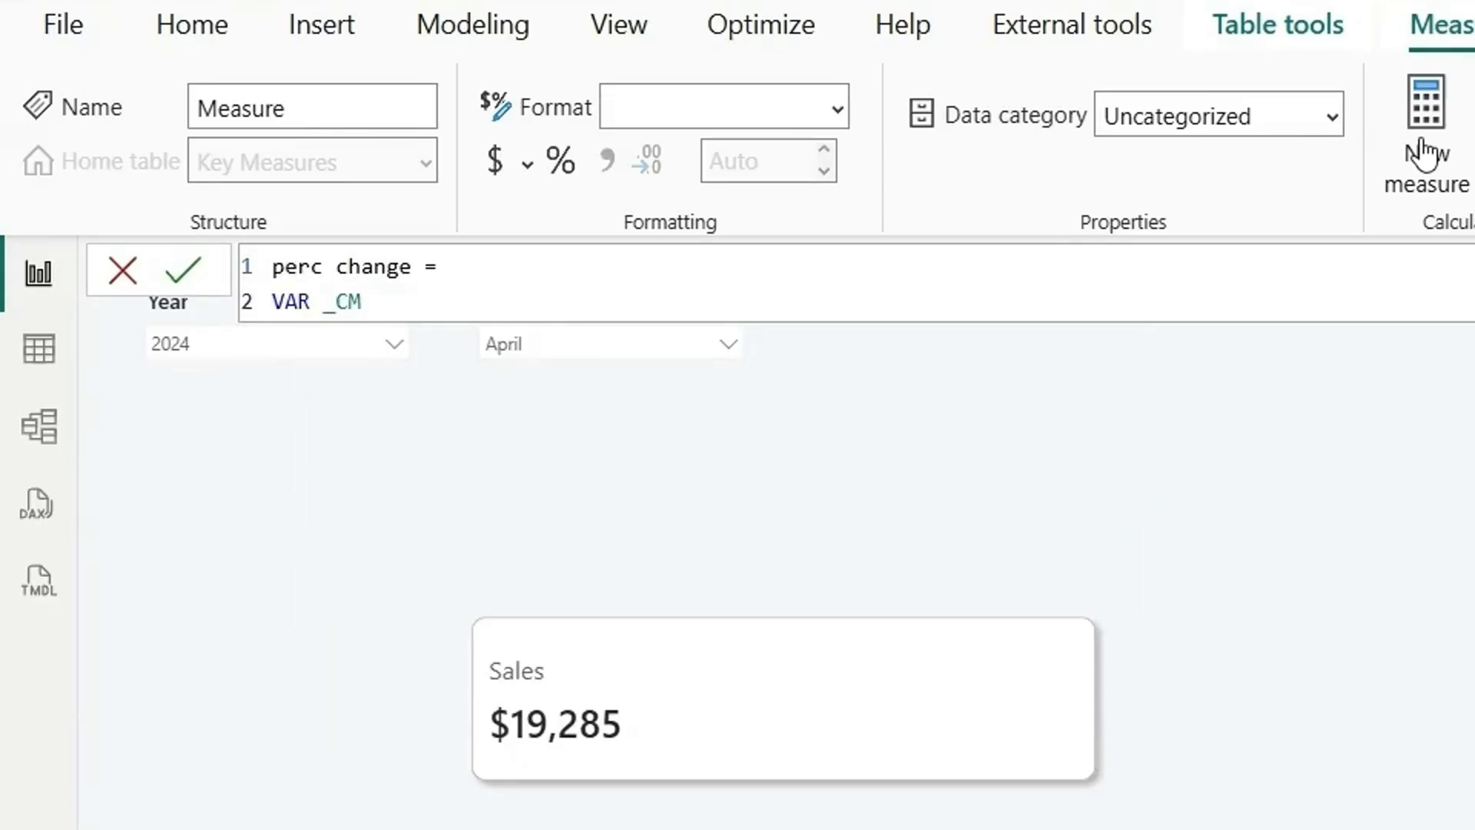
type(" = [")
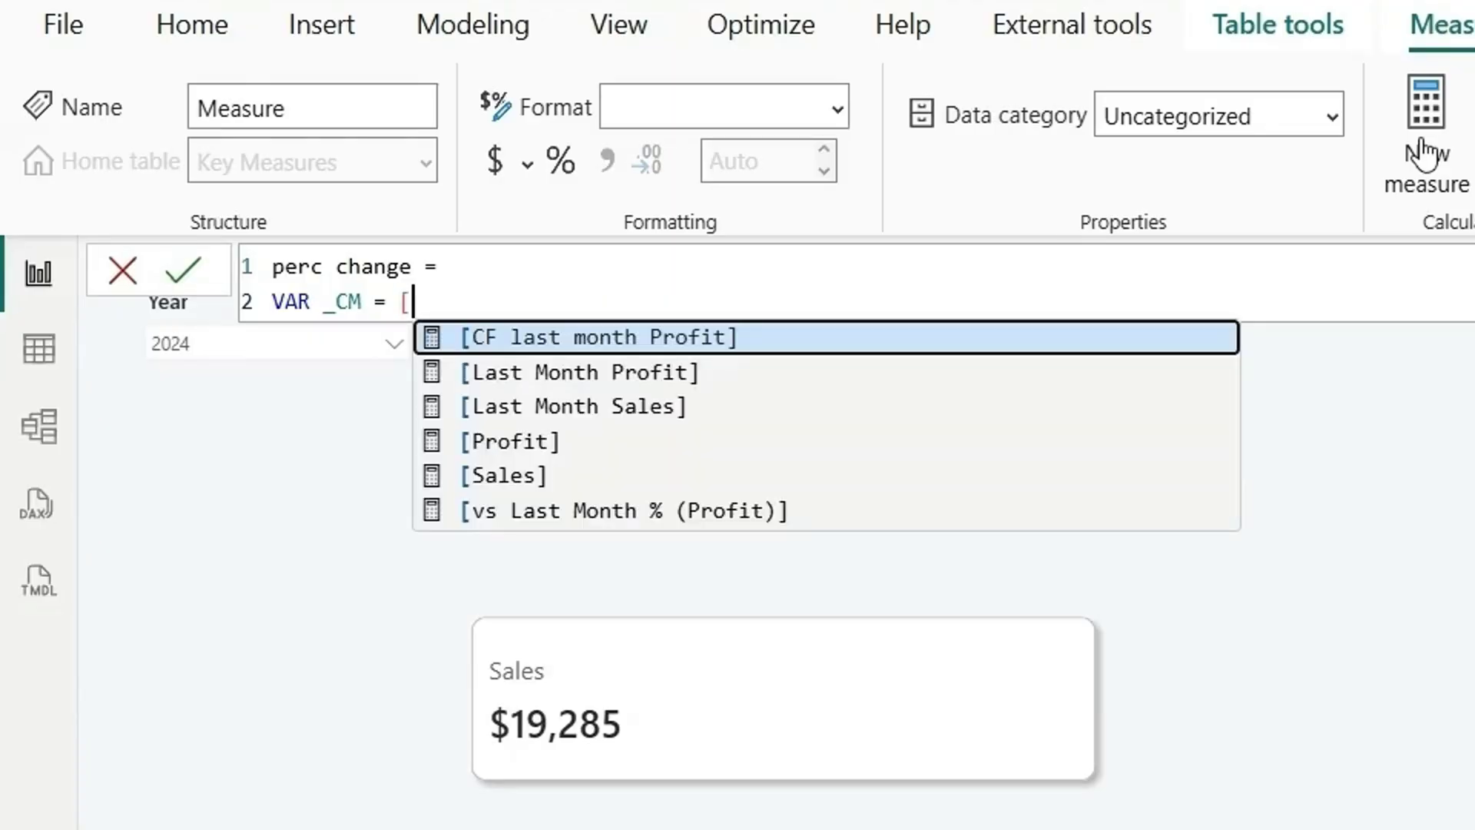
type("Sales]")
Add a variable _PM to the perc change measure and begin a CALCULATE expression for it on a new line.
key("Return")
type("v")
key("Tab")
type("_PM")
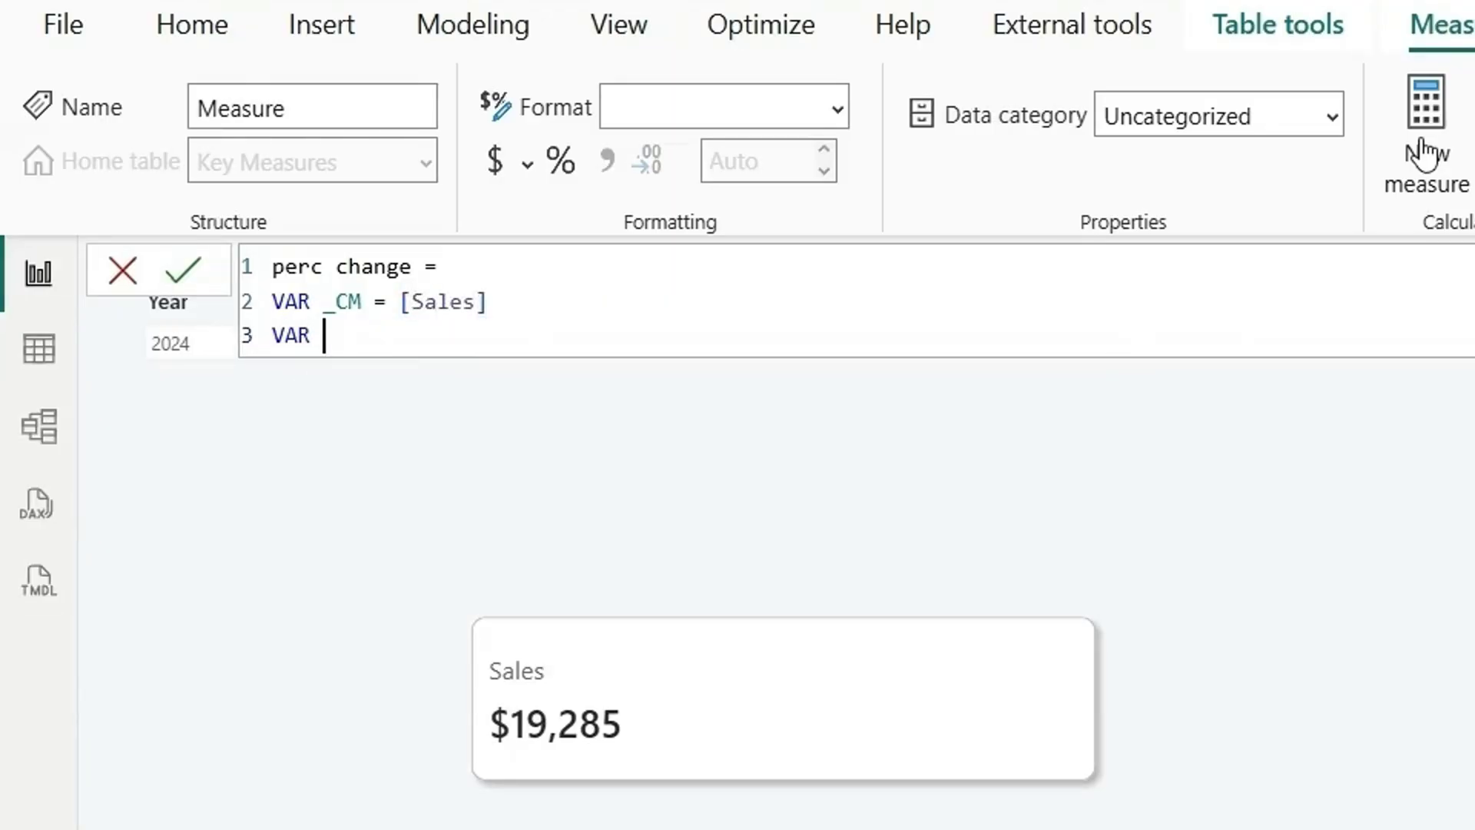
type(" =")
key("Return")
type("ca")
key("Tab")
key("Return")
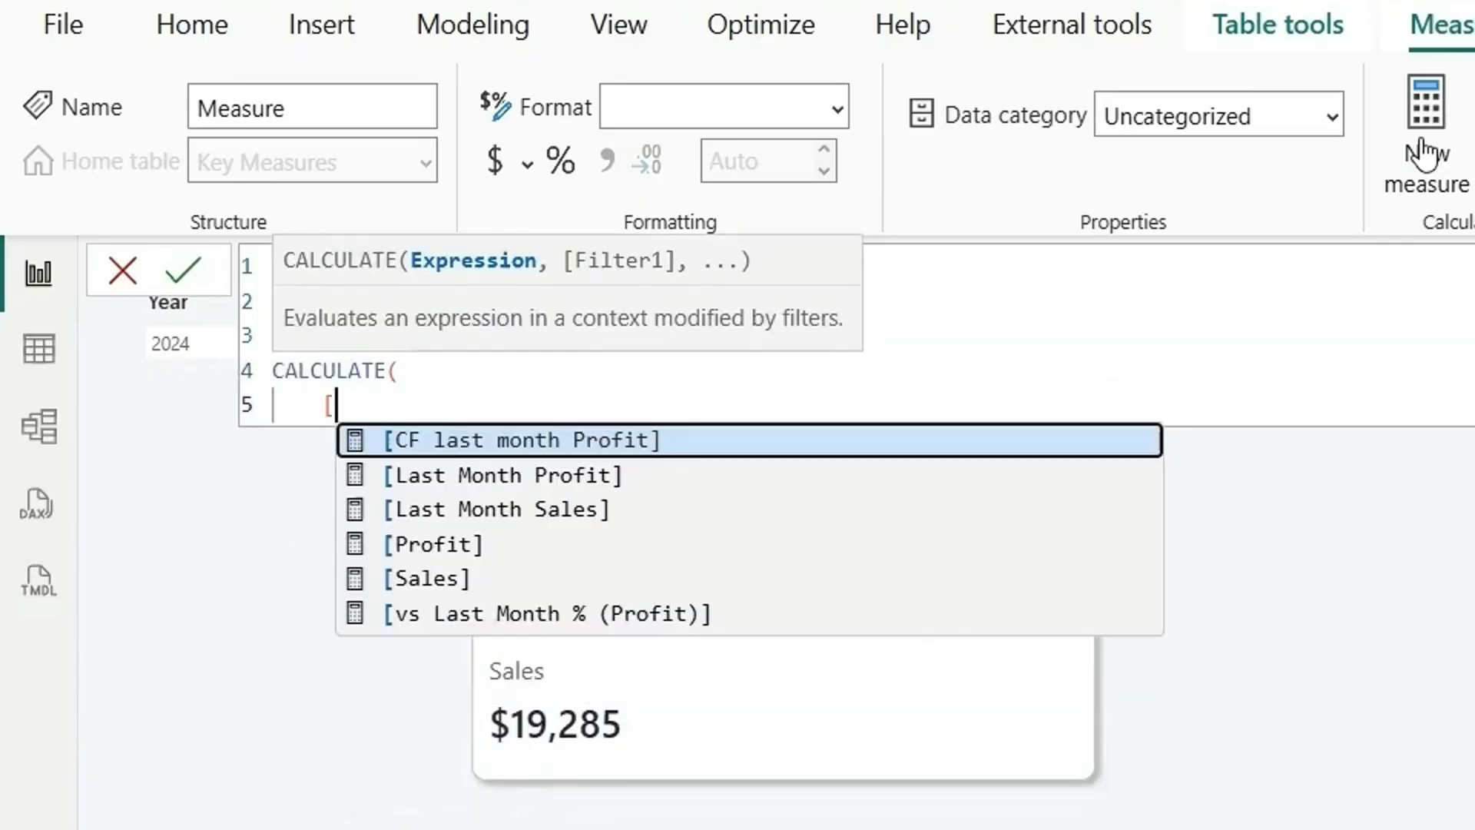
Complete the CALCULATE with [Sales] as expression and DATEADD( 'Date Table'[Date], -1, MONTH ) as filter.
type("[s")
key("Tab")
type(",")
key("Return")
type("dateadd")
key("Tab")
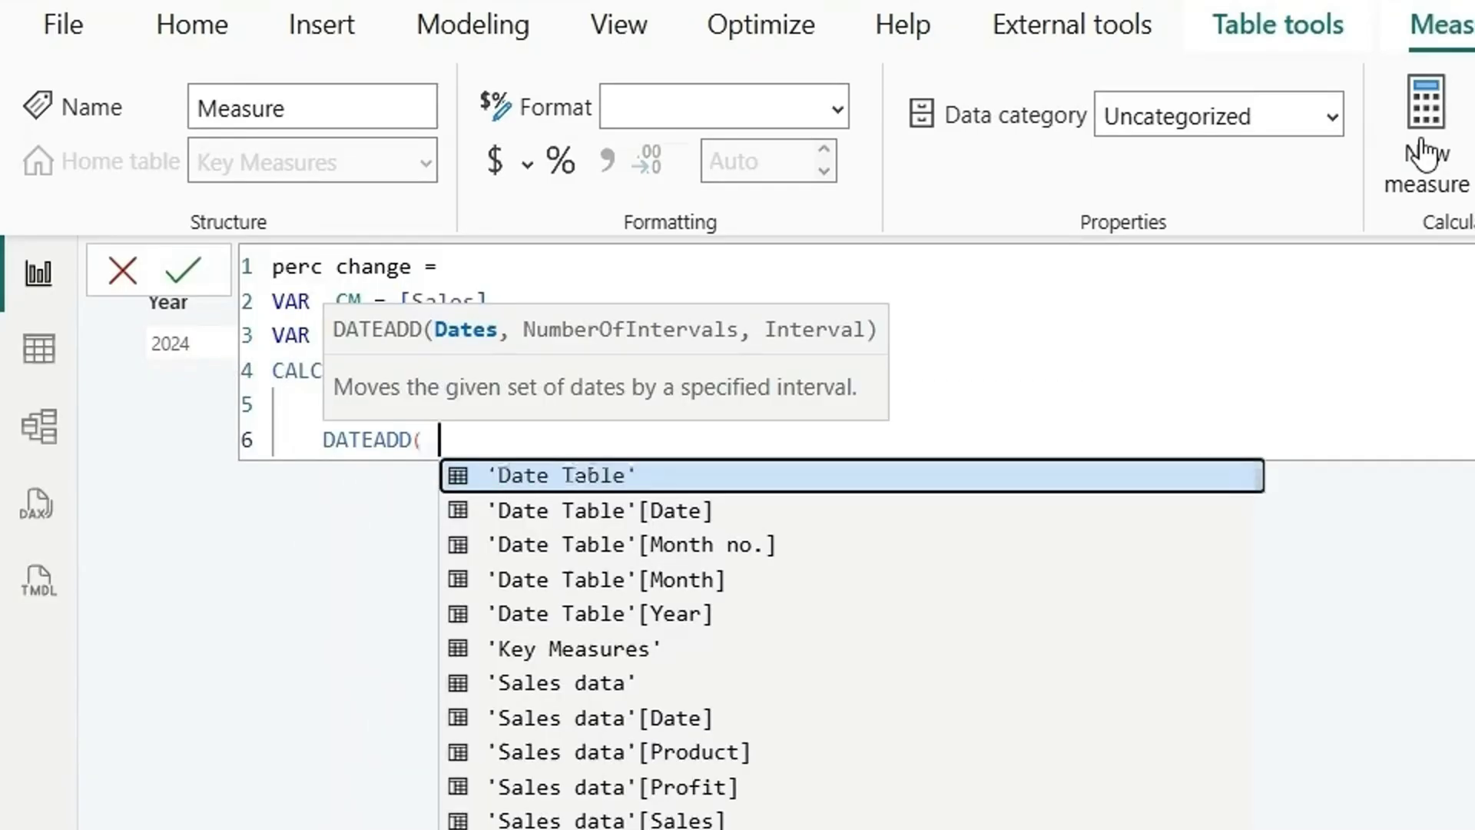
type("'Date Table'[Date], -1, m")
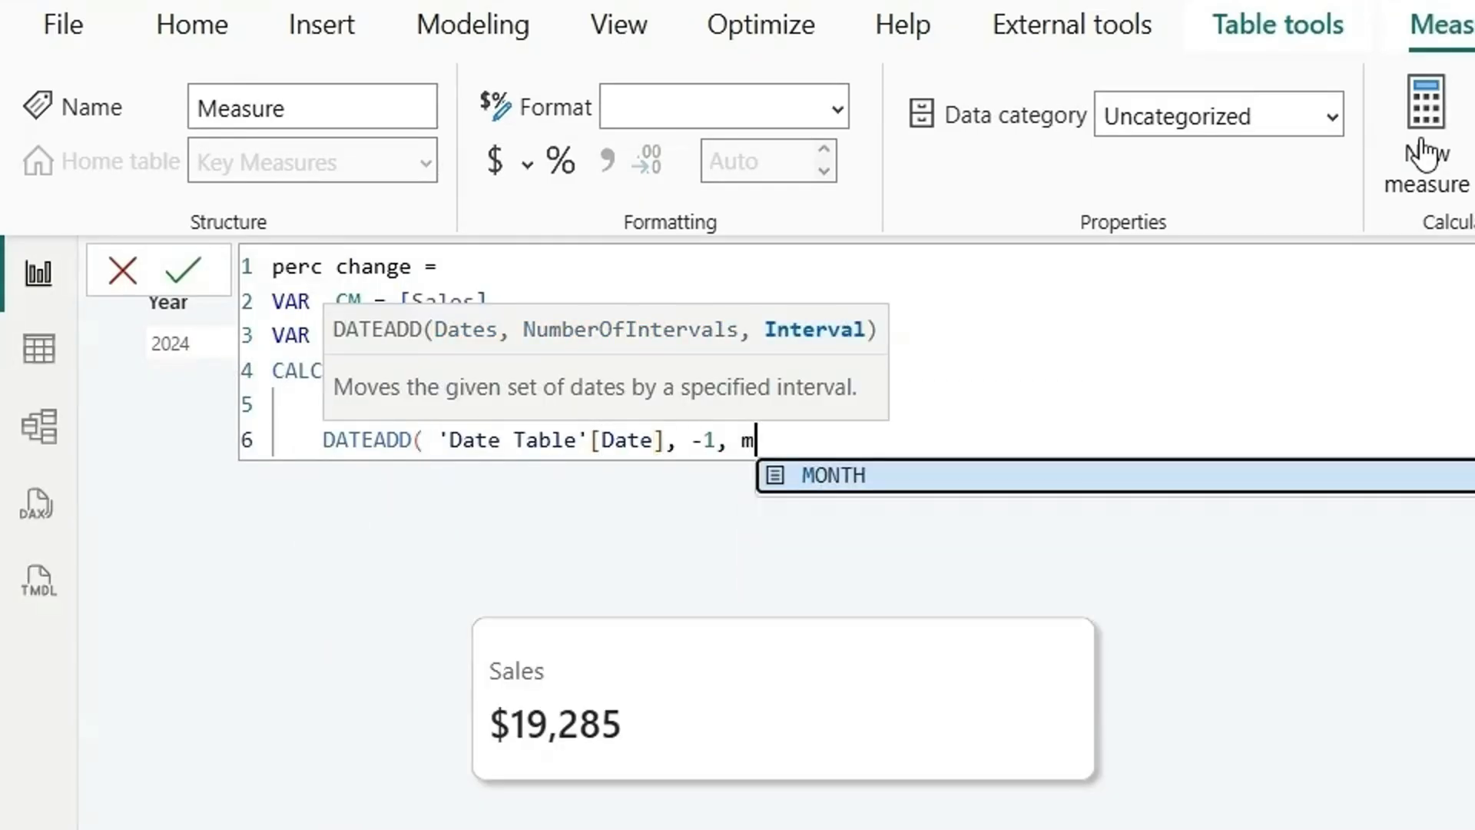
key("Tab")
type(")")
key("Return")
type(")")
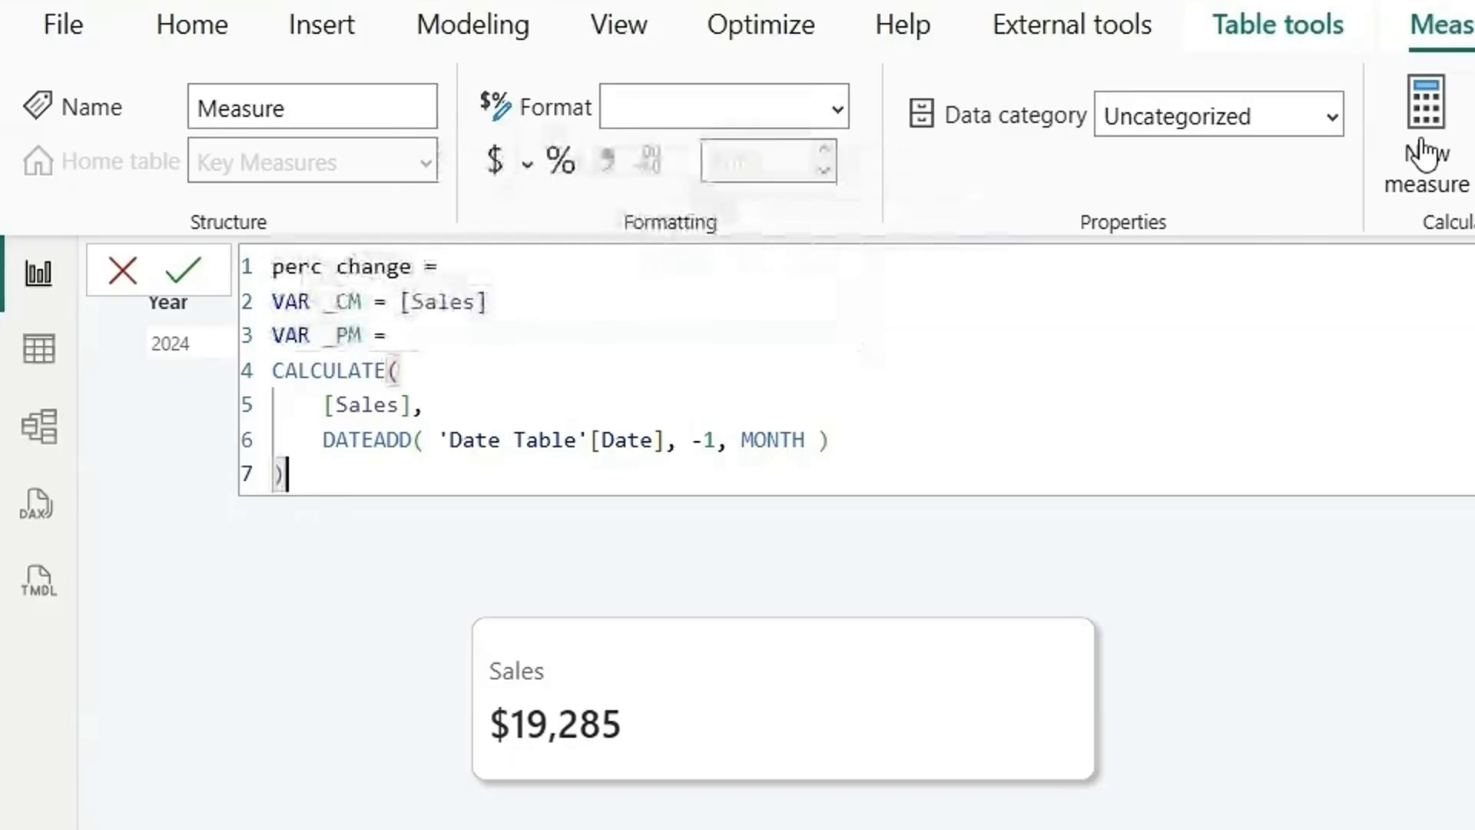
Add a variable _perc equal to DIVIDE( _CM - _PM, _PM ).
key("Return")
type("va")
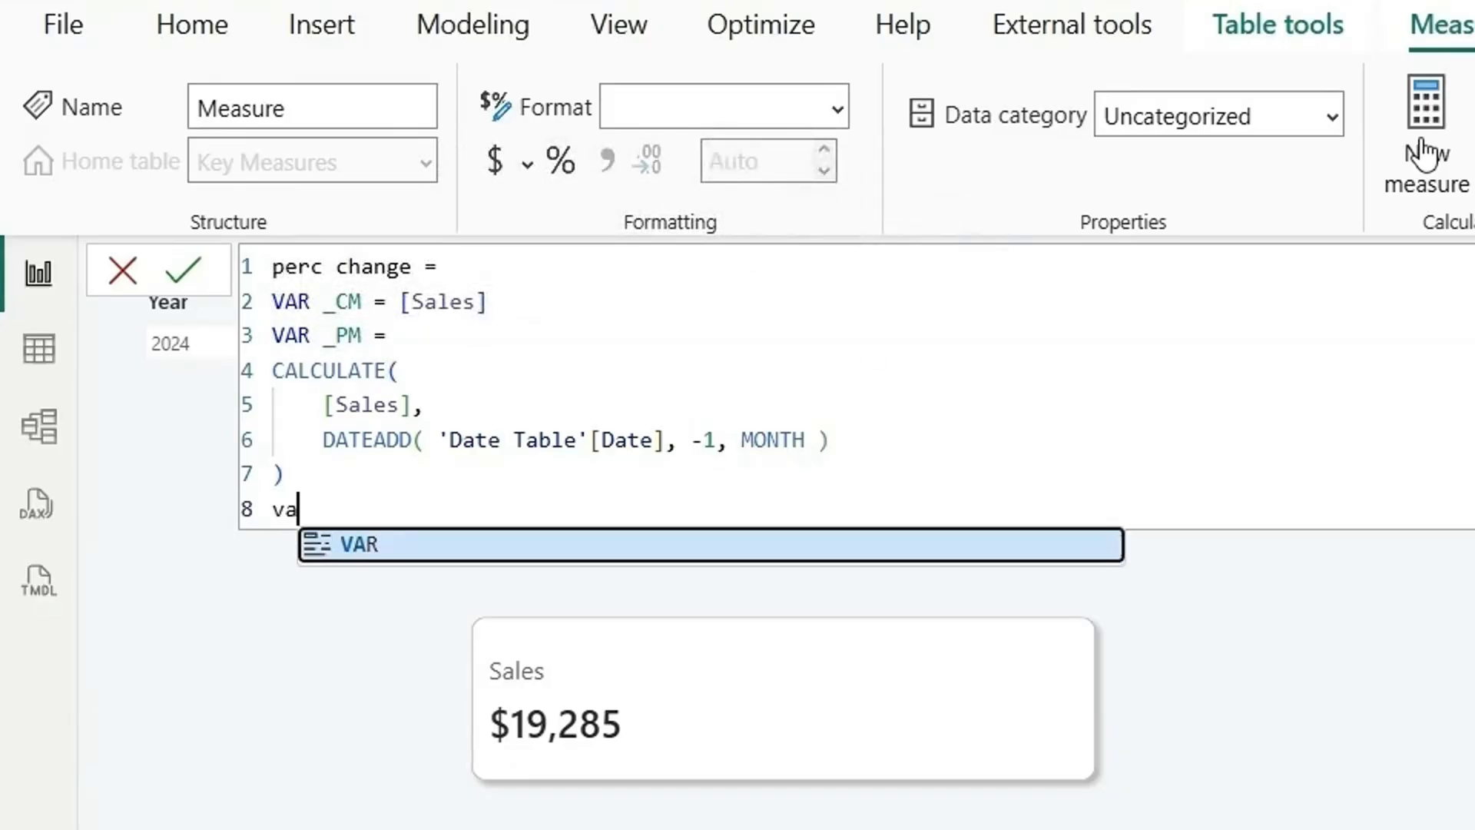
key("Tab")
type("_pe")
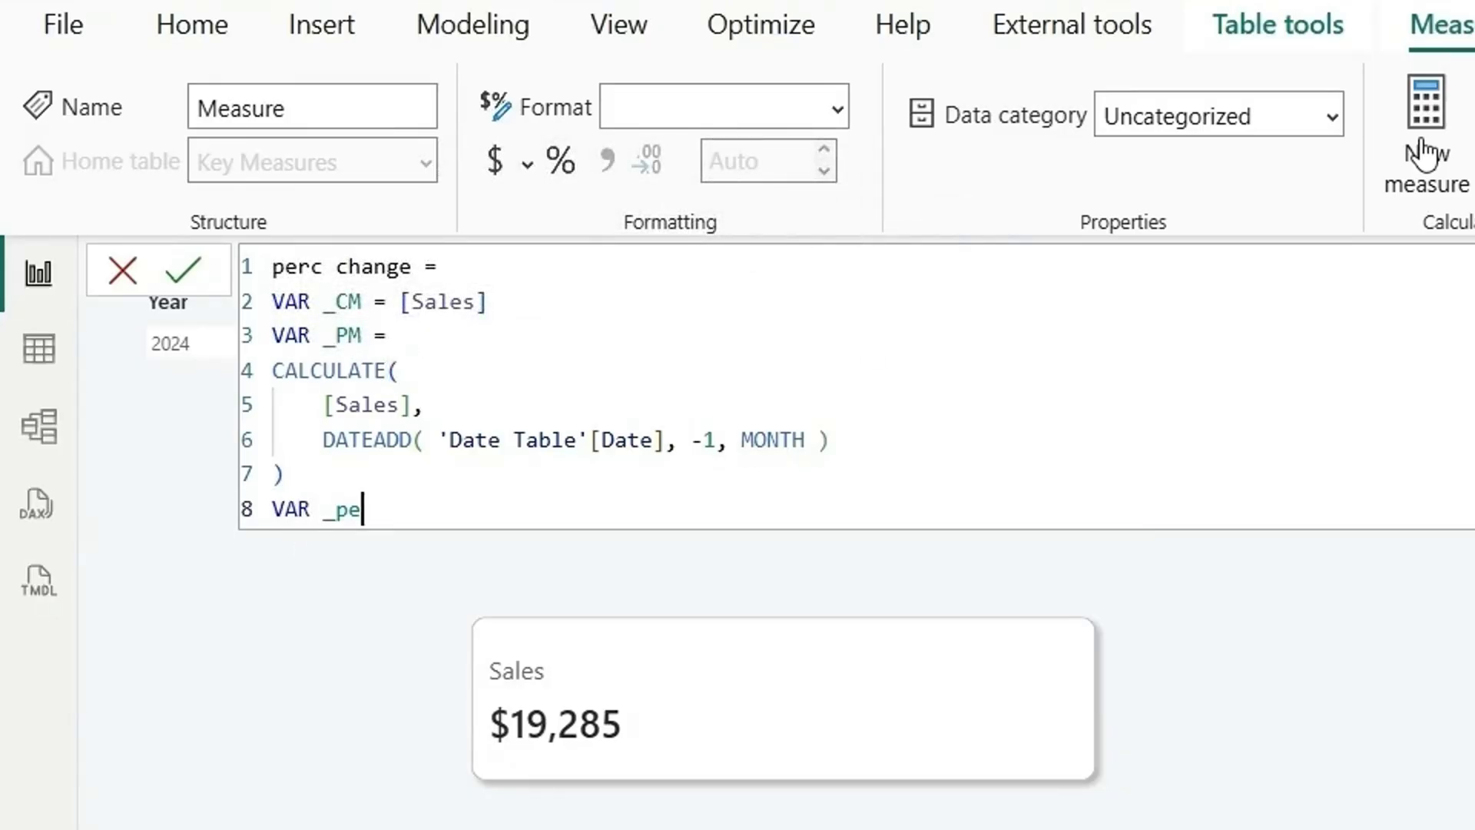
type("rc = div")
key("Tab")
type("cm")
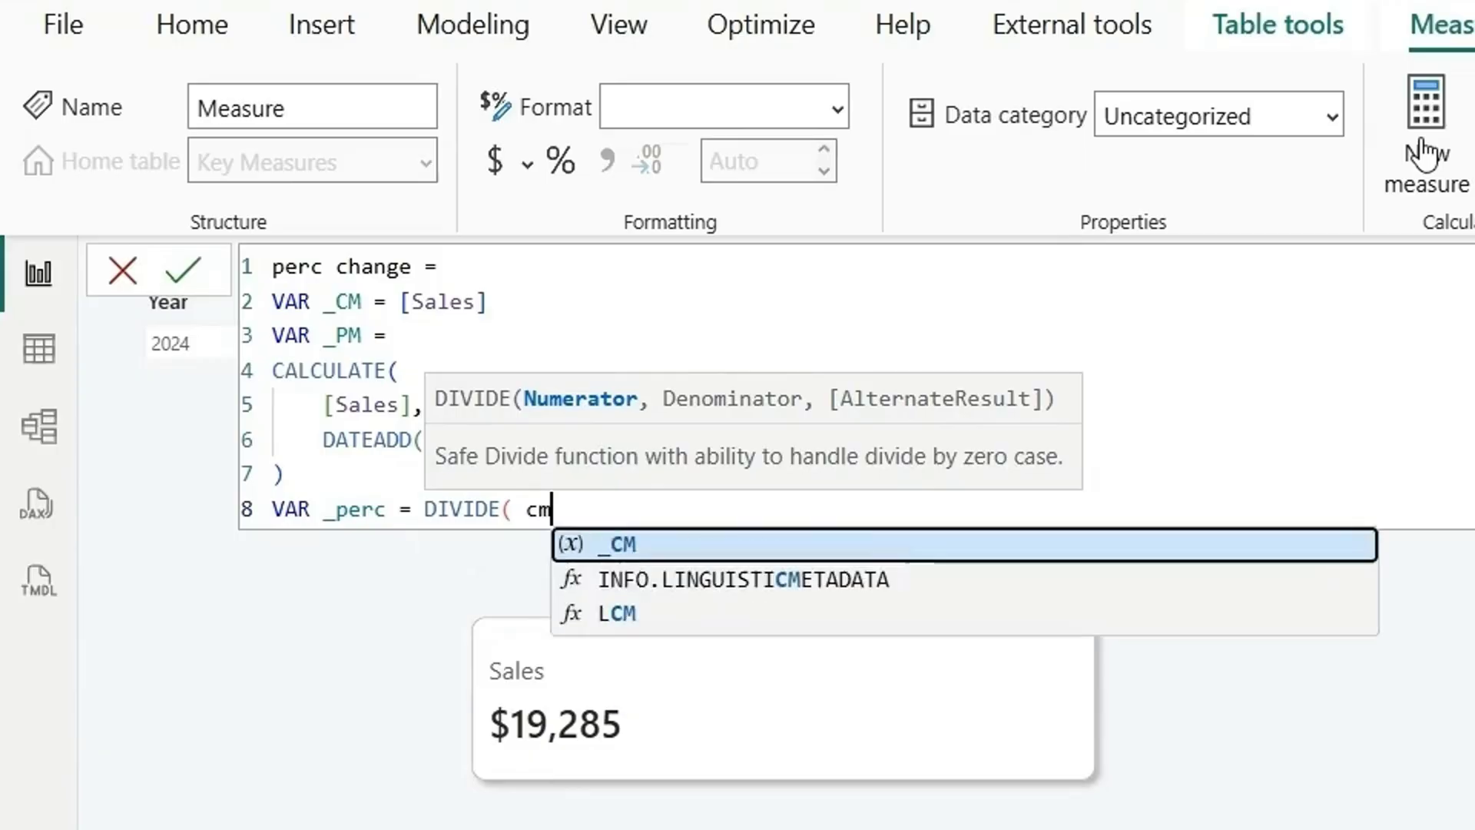
key("Tab")
type("- pm")
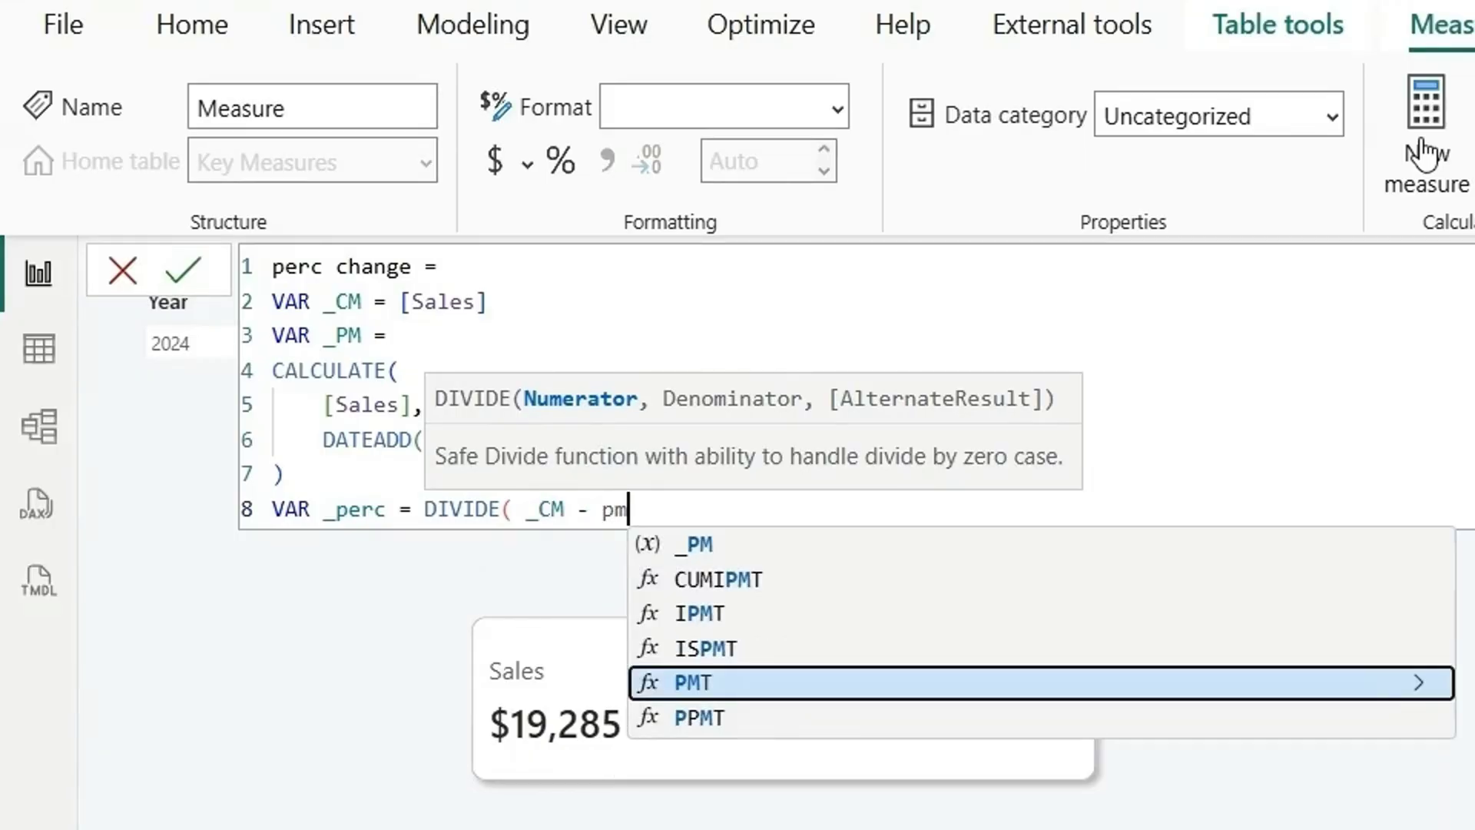
key("Tab")
type(", ")
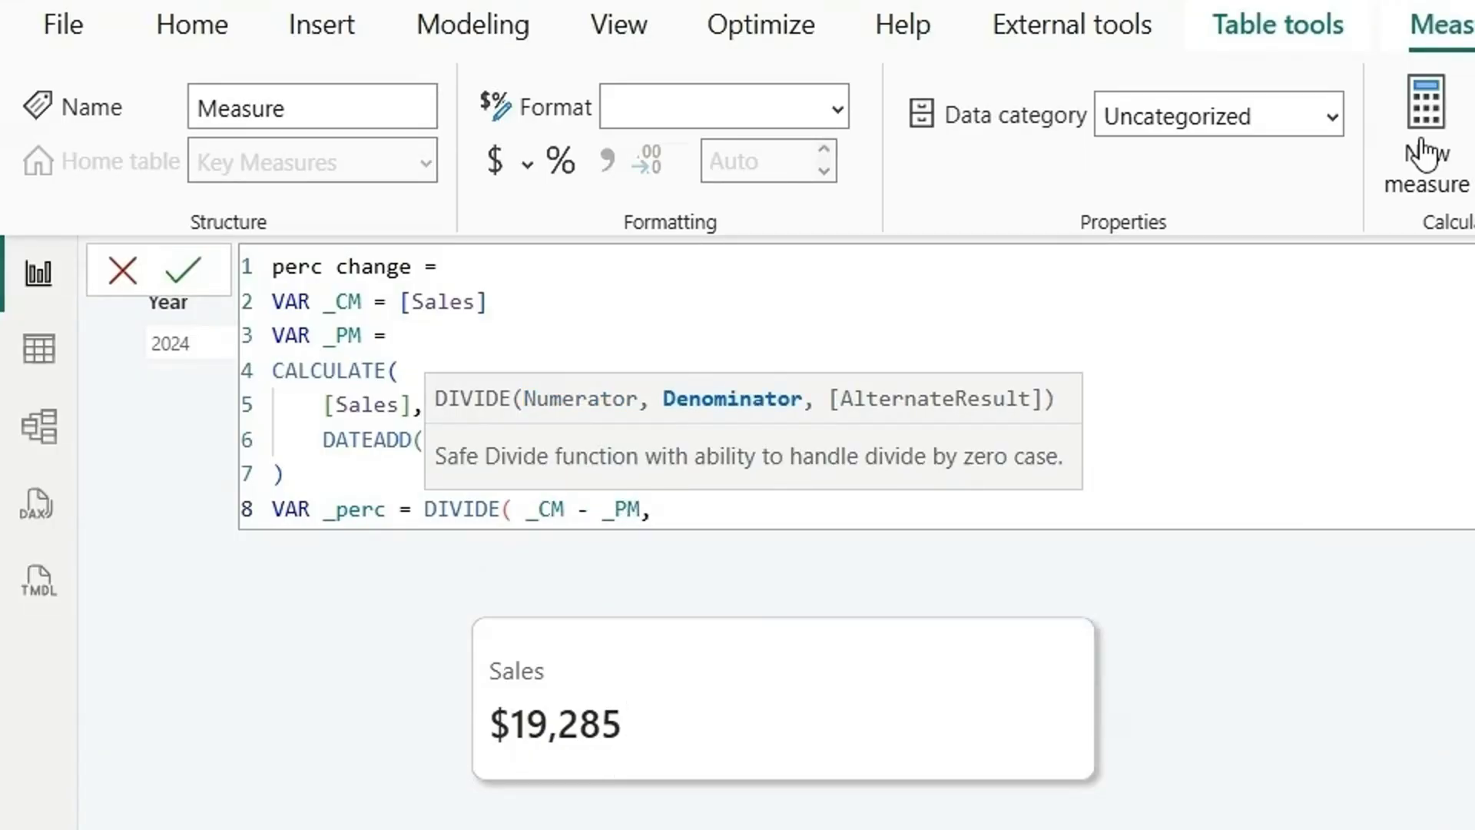
type("pm")
key("Tab")
type(")")
Add a variable _percformat that applies FORMAT to _perc with the pattern "+0.0%;-o.o%;0.0%.
key("Return")
type("VAR _")
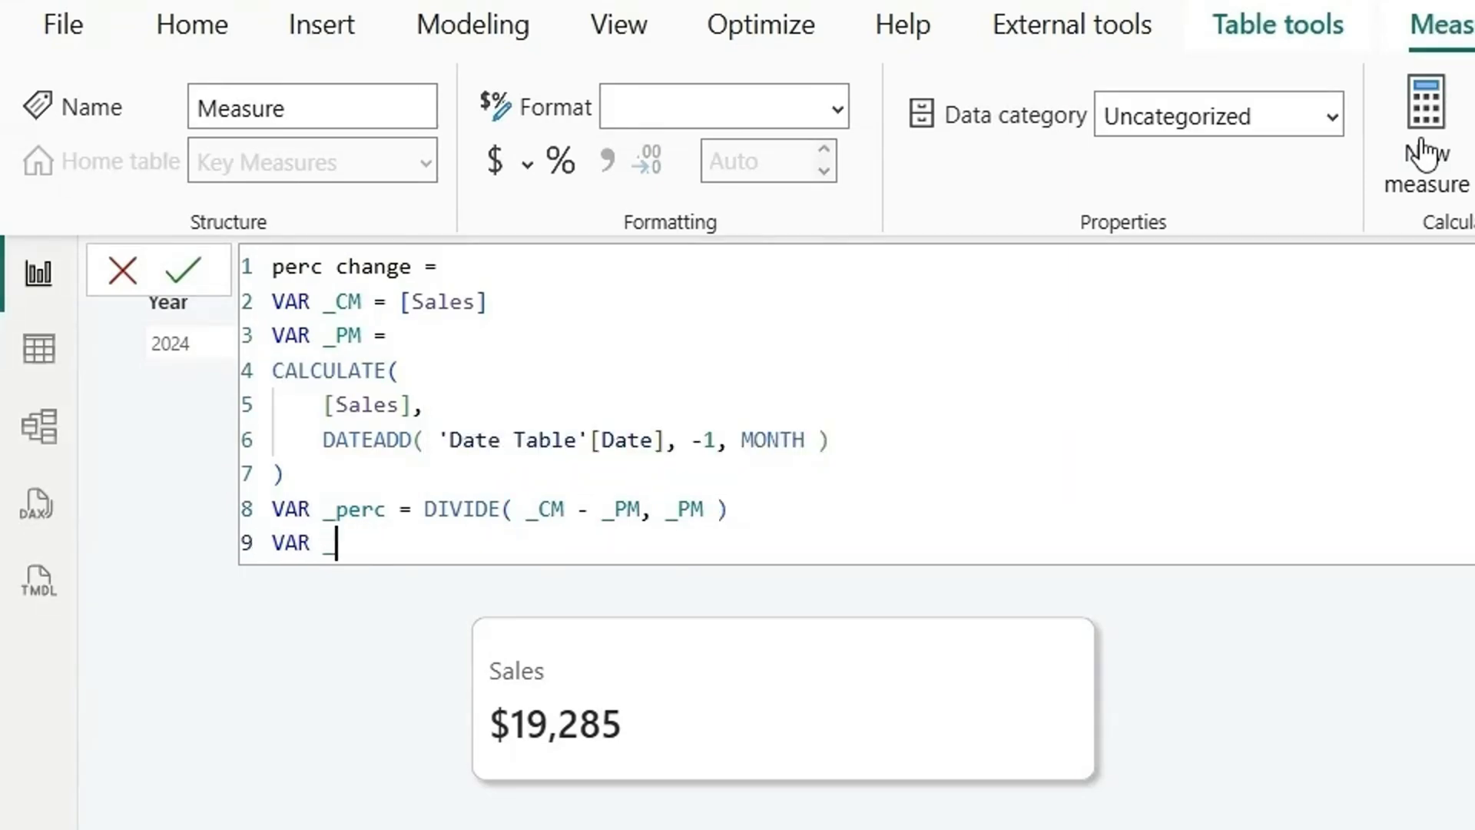
type("percformat = ")
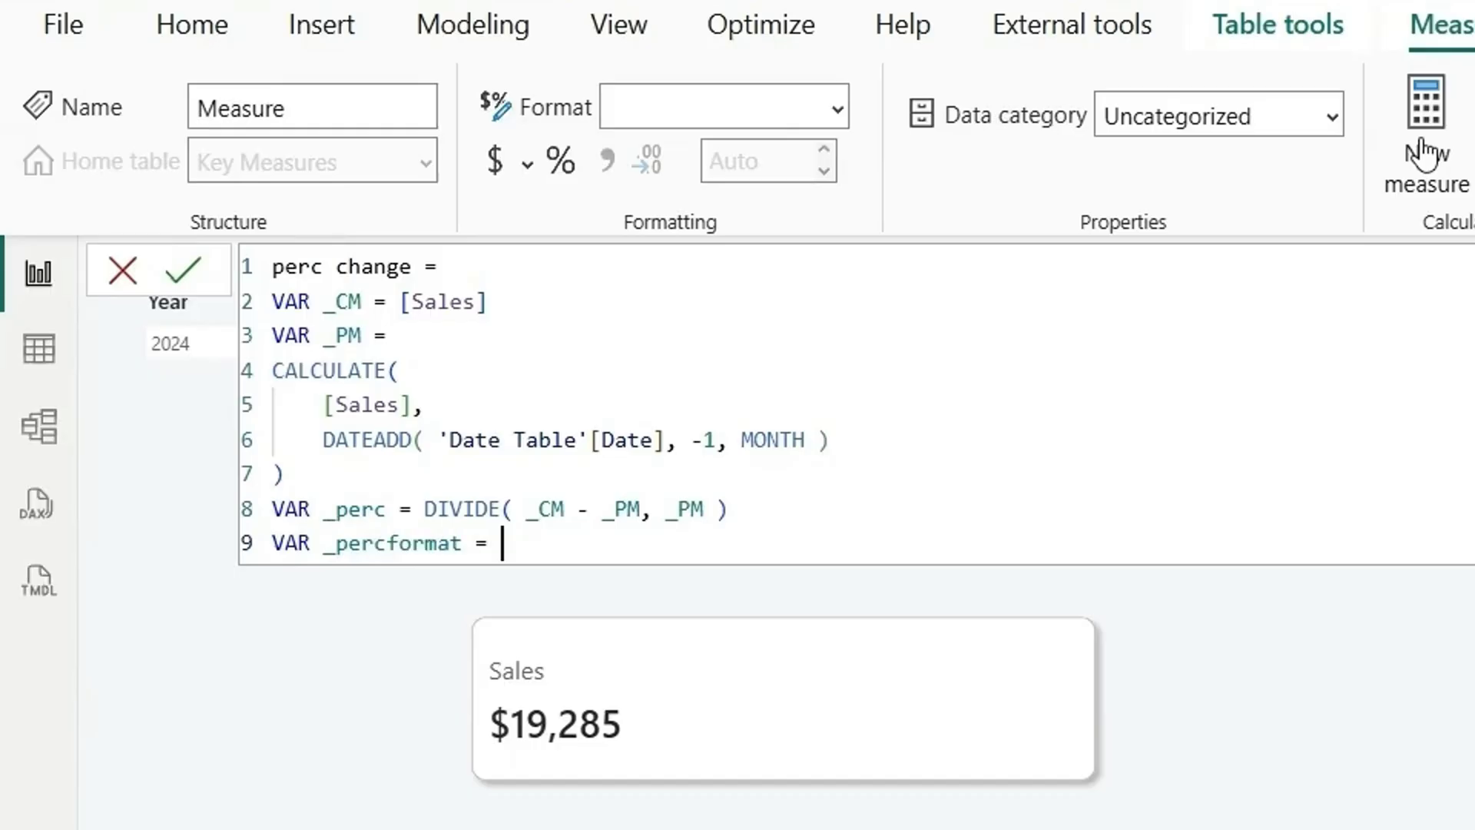
type("for")
key("Tab")
type("_p")
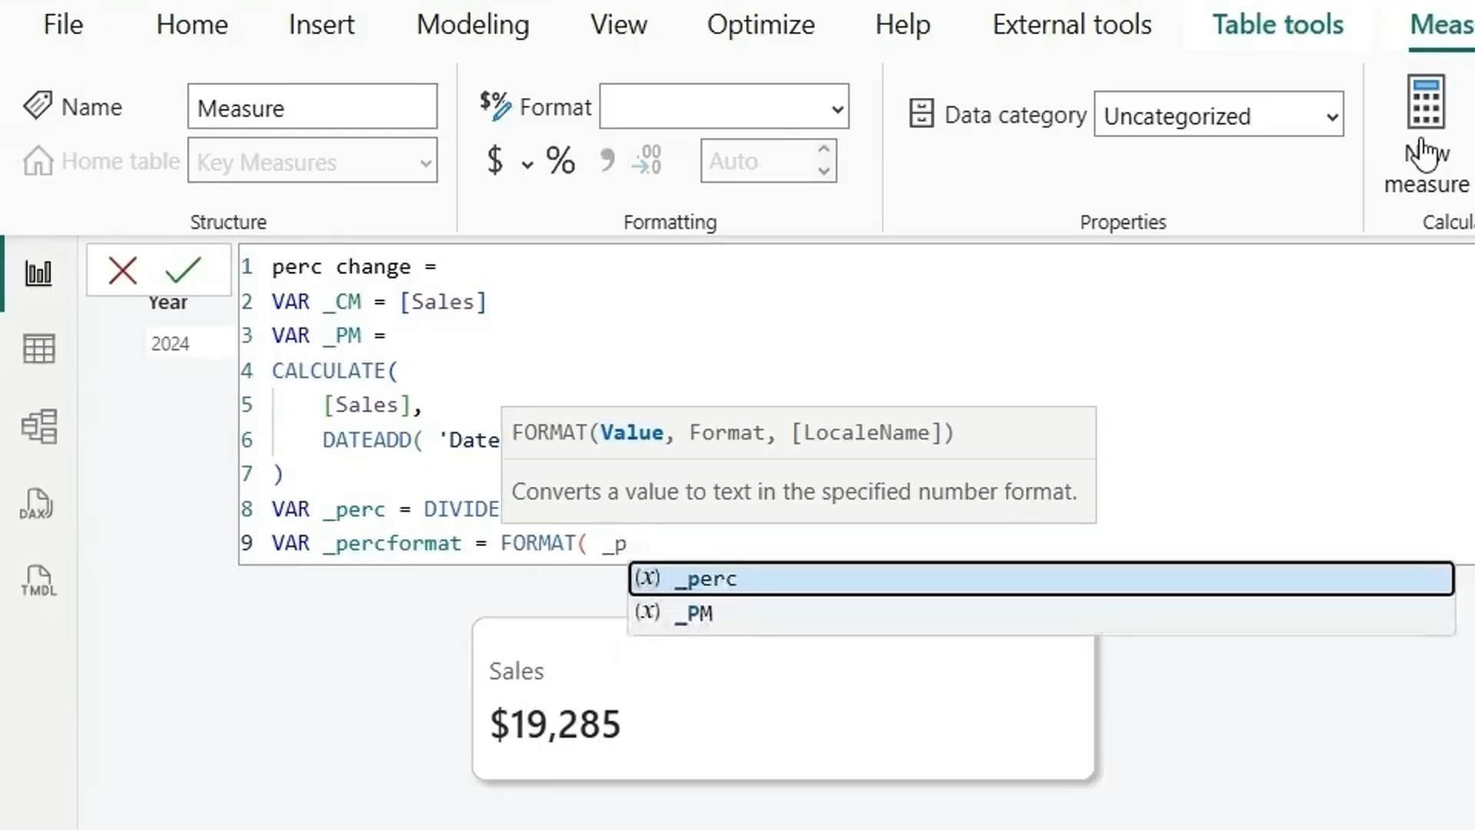
key("Tab")
type(", \"")
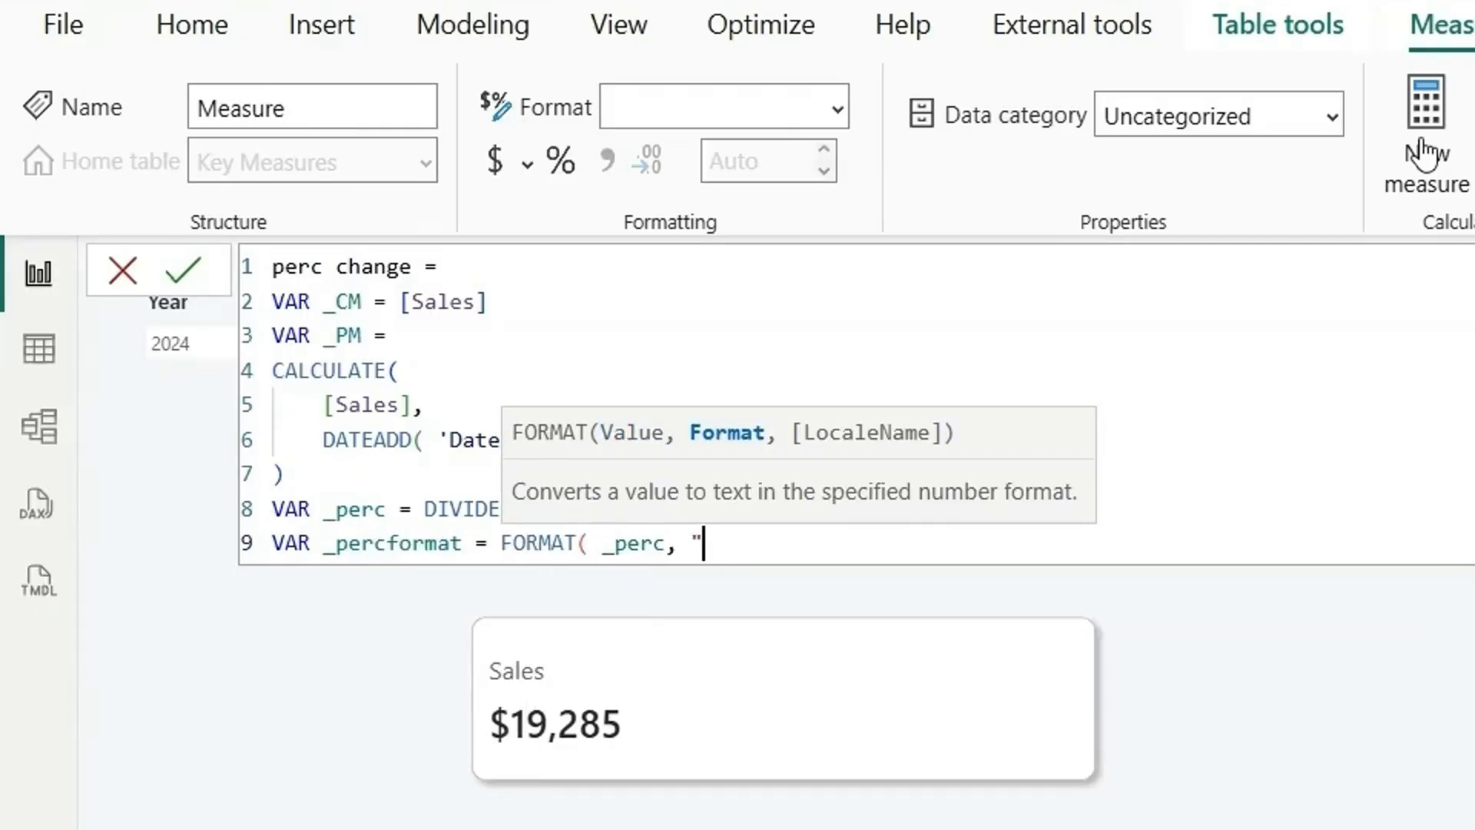
type("+0.0%;-")
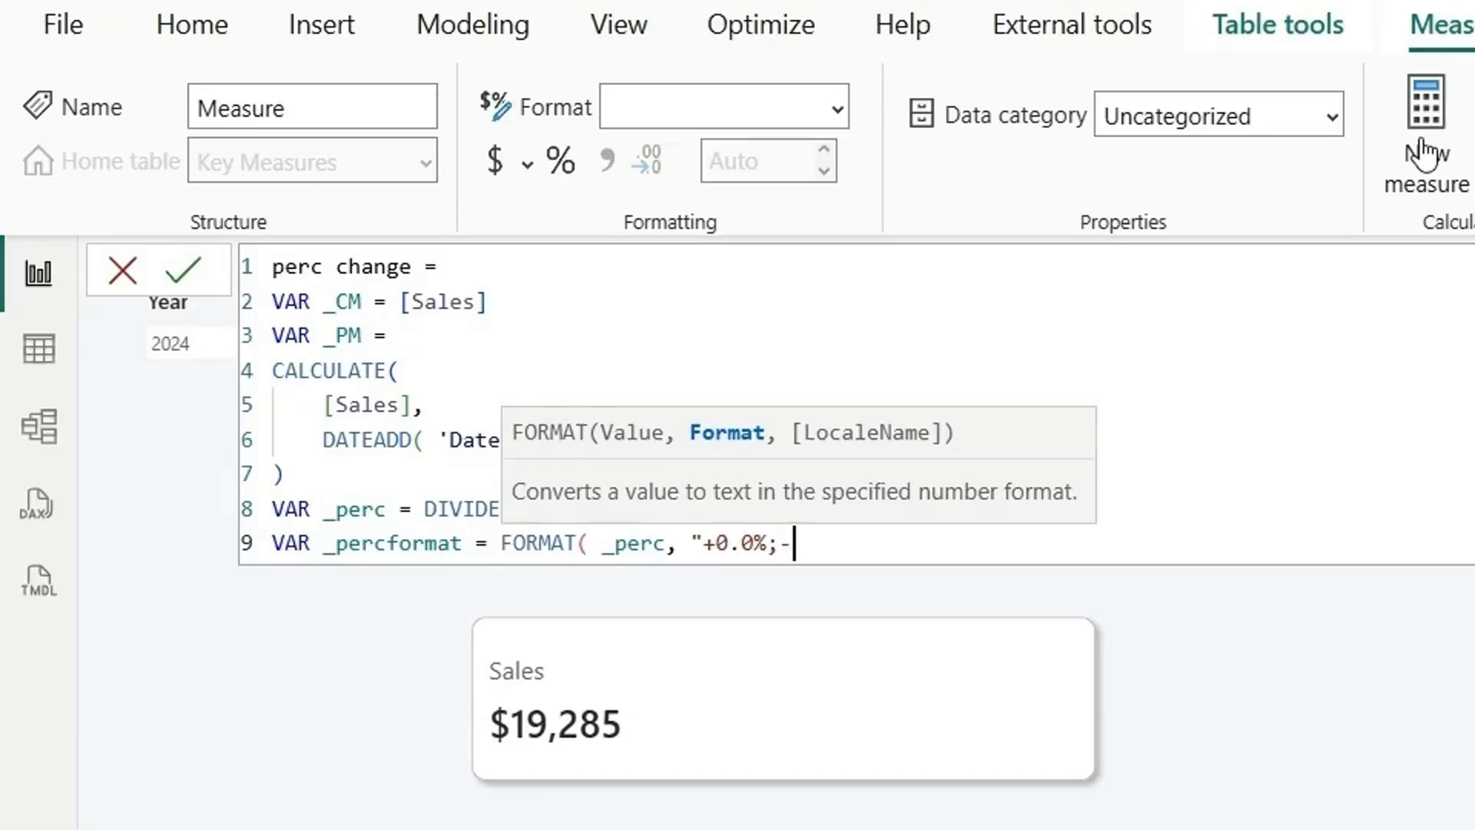
type("o.o%;0.0")
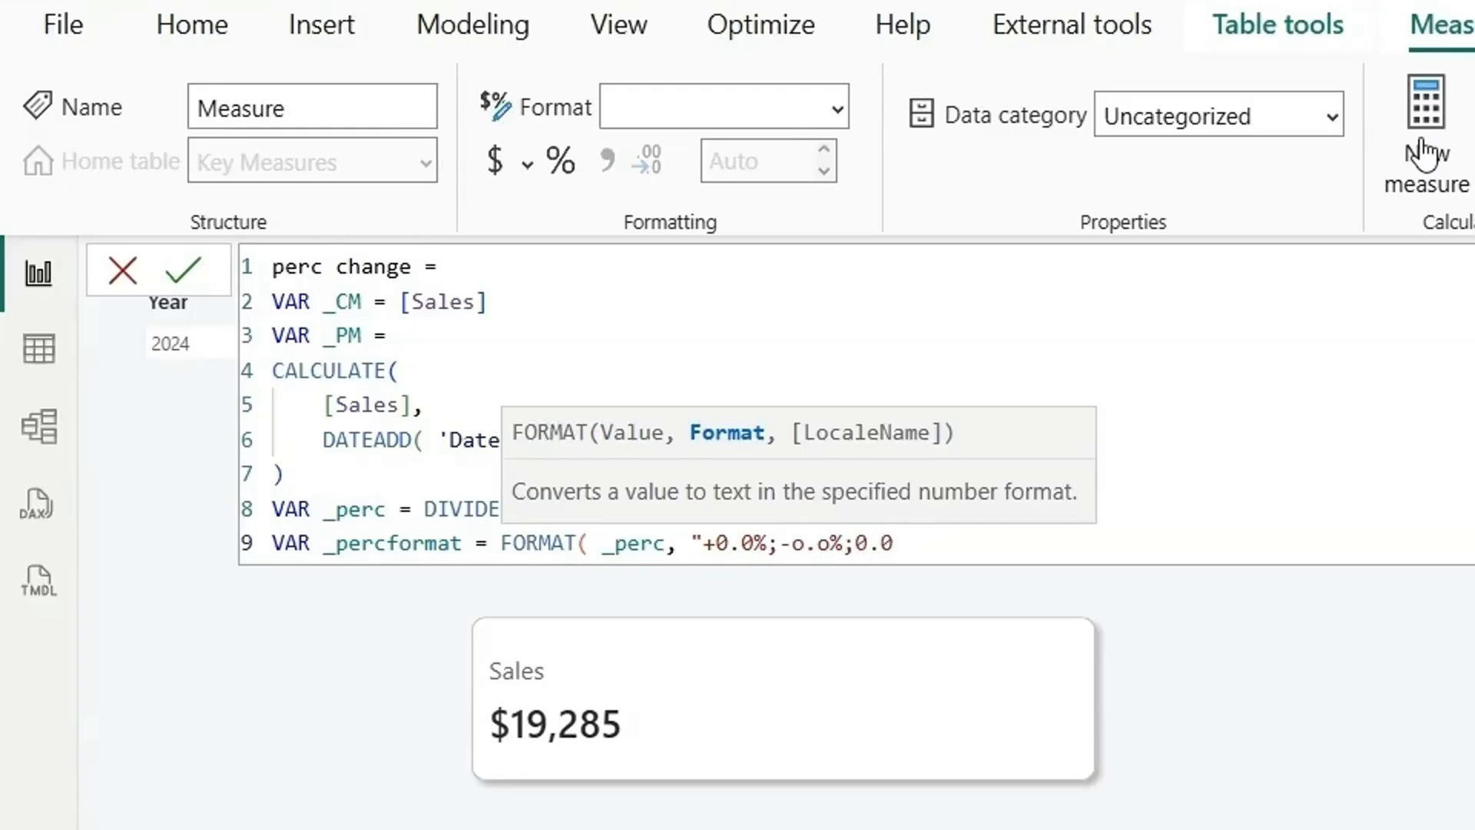
type("%")
Correct the negative section of the format pattern to -0.0% and close the string and the FORMAT call.
left_click(832, 542)
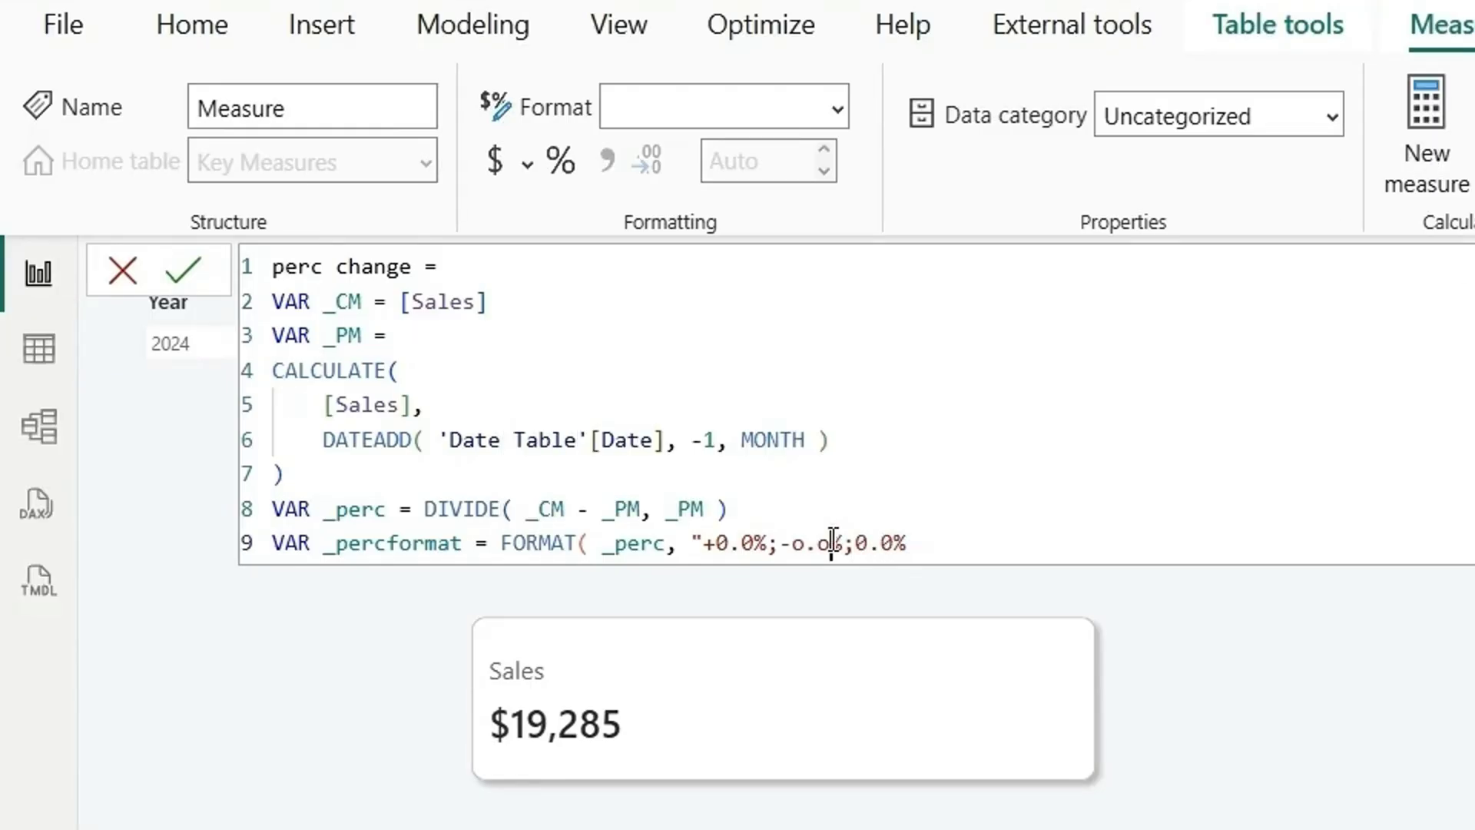
key("BackSpace")
key("BackSpace")
key("BackSpace")
type("0.0")
left_click(932, 538)
type("\"")
type(" ,")
left_click_drag(767, 543, 704, 547)
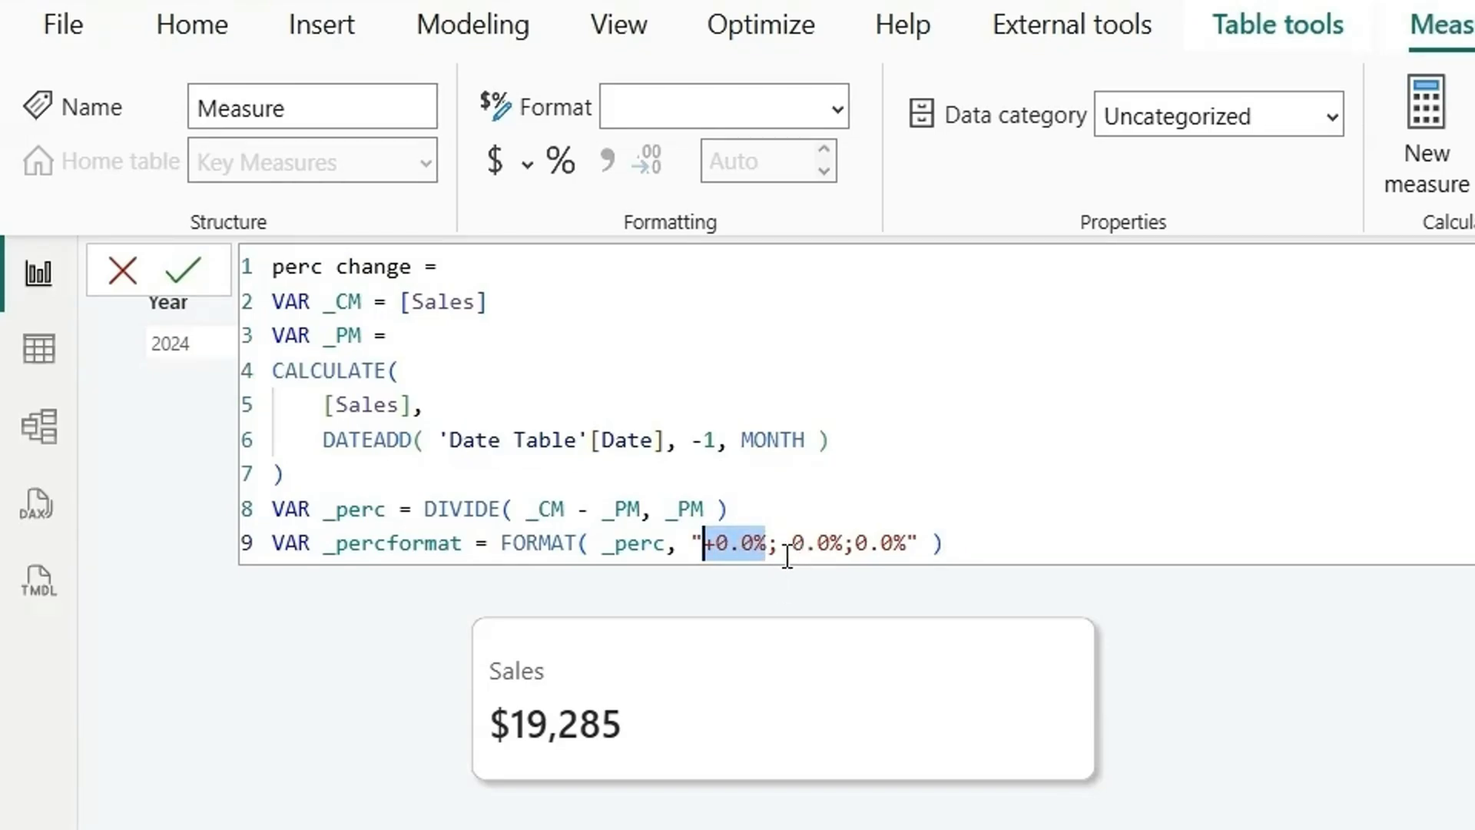
left_click_drag(783, 547, 843, 547)
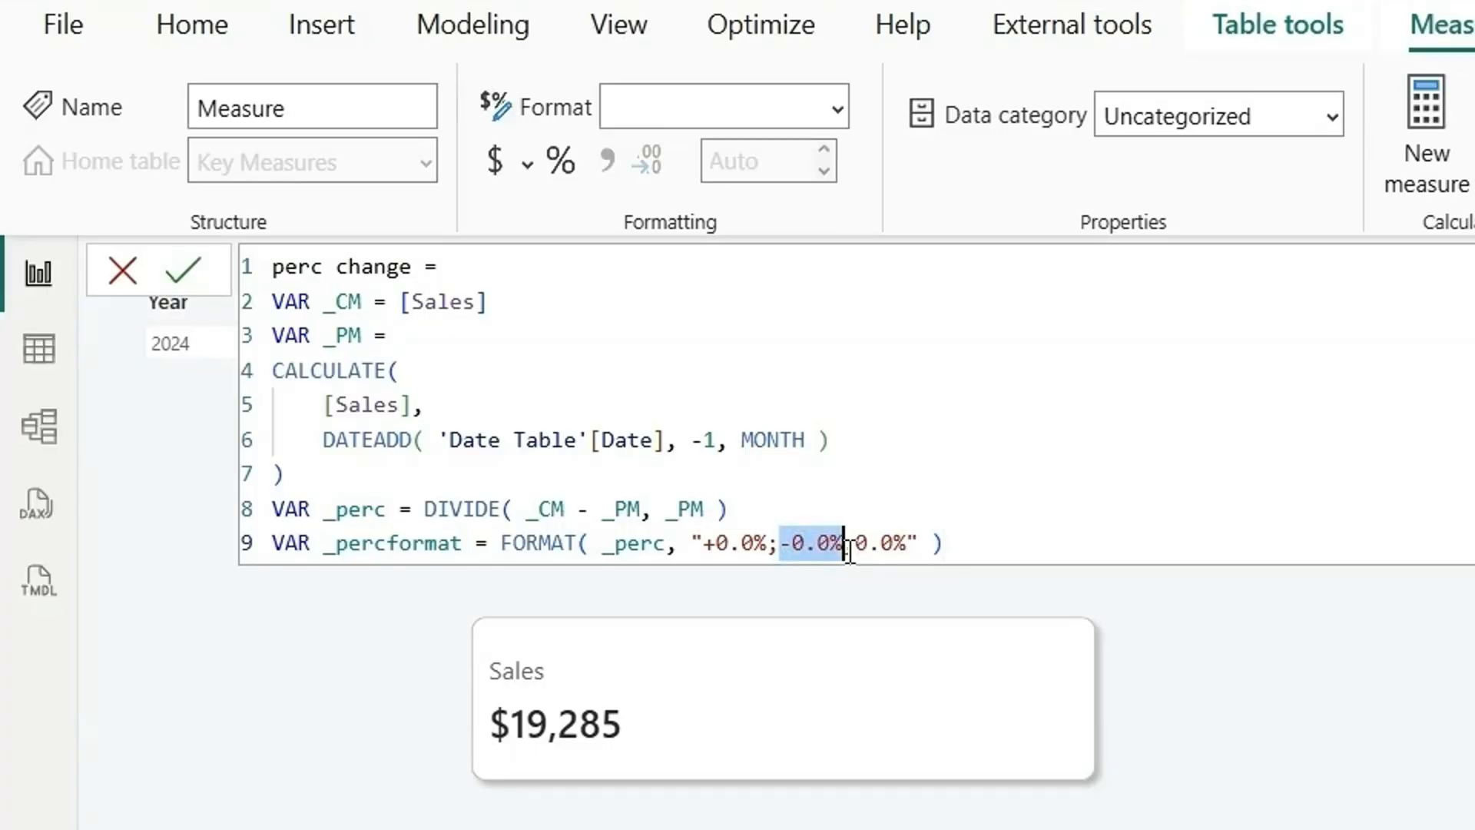
left_click_drag(856, 547, 914, 547)
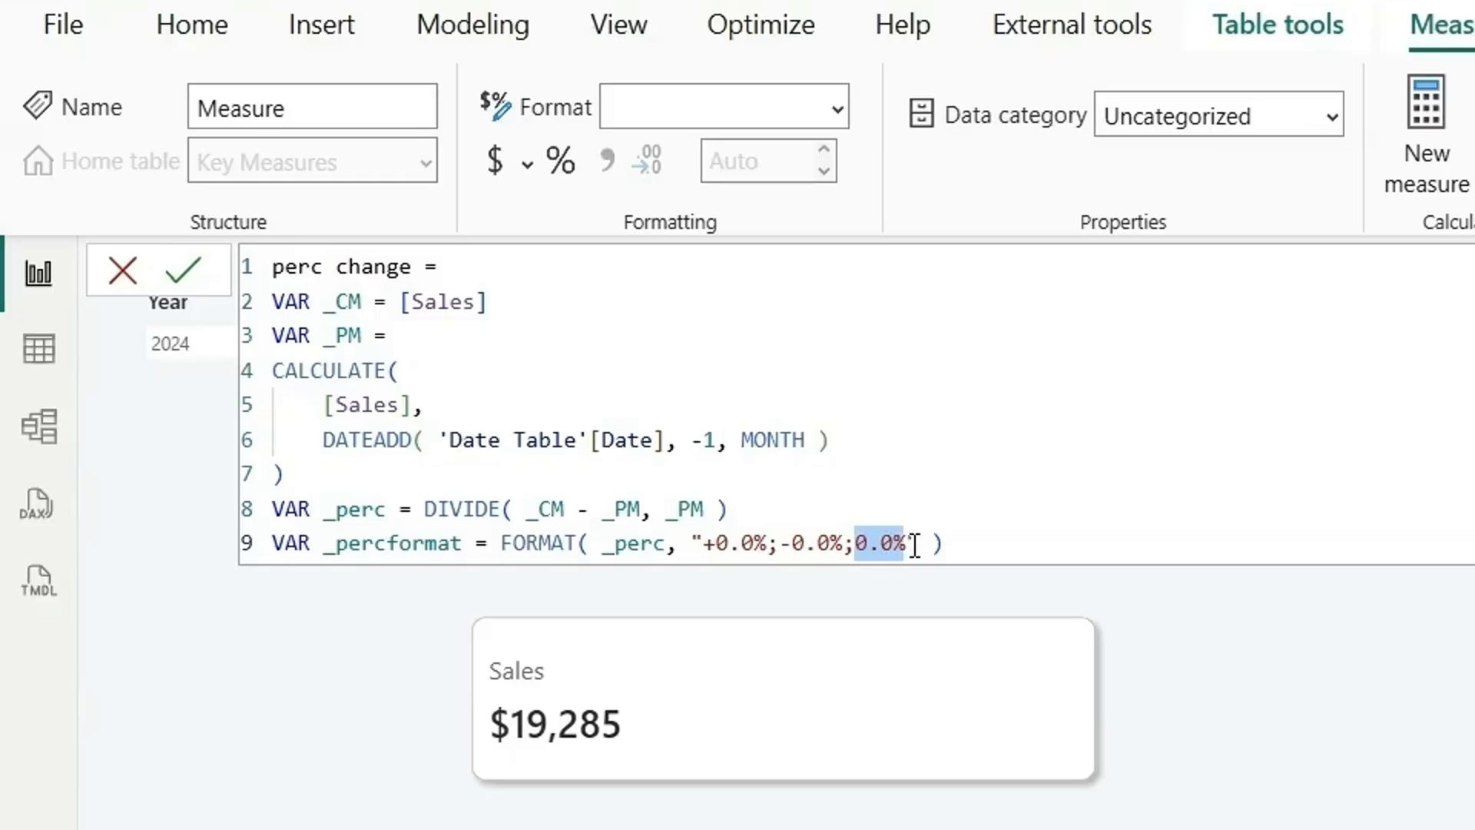
Add RETURN with an IF that tests _perc > 0 and gives UNICHAR(129157) & " " & _percformat when true.
left_click(965, 545)
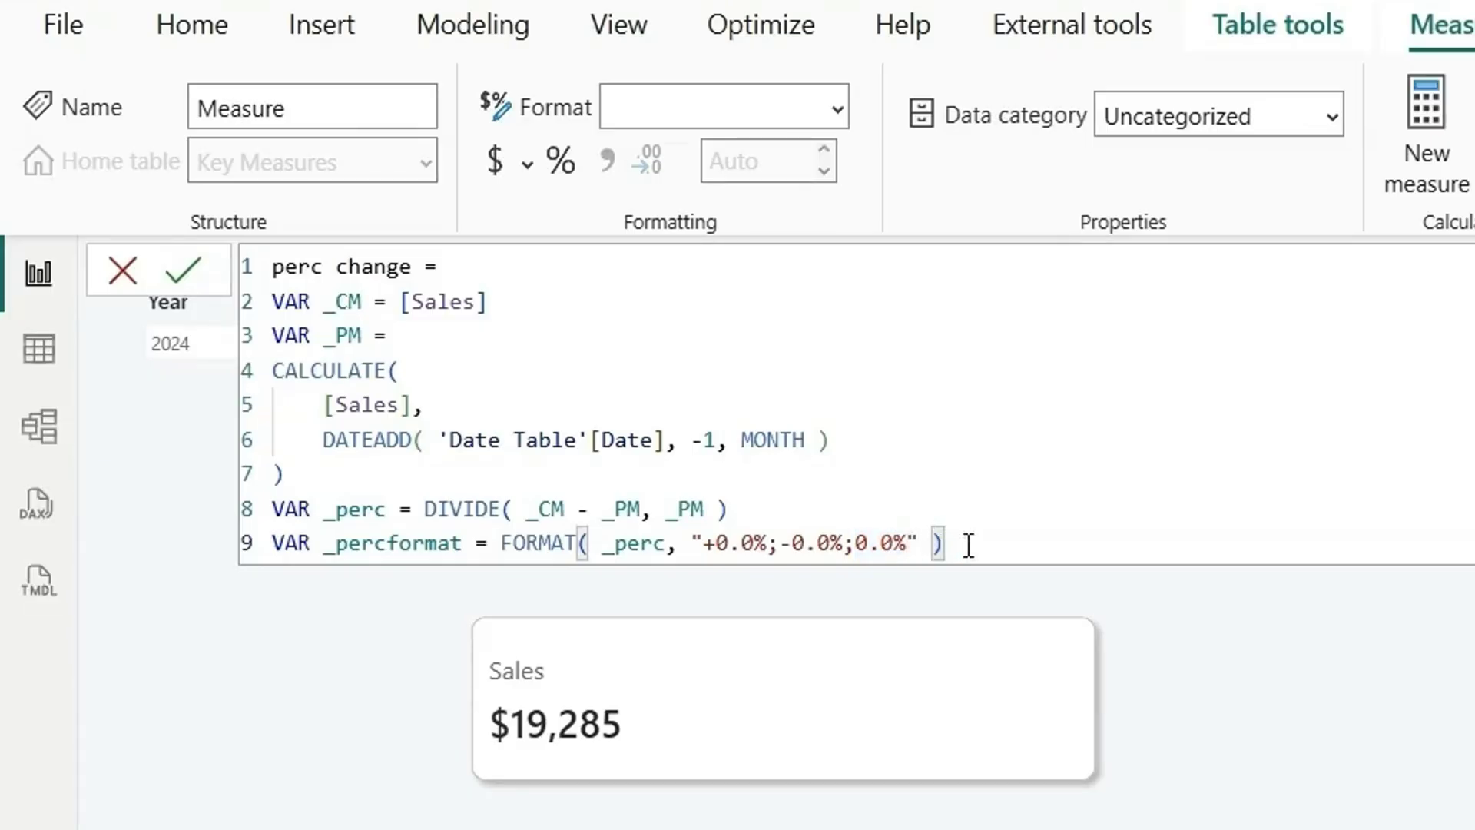
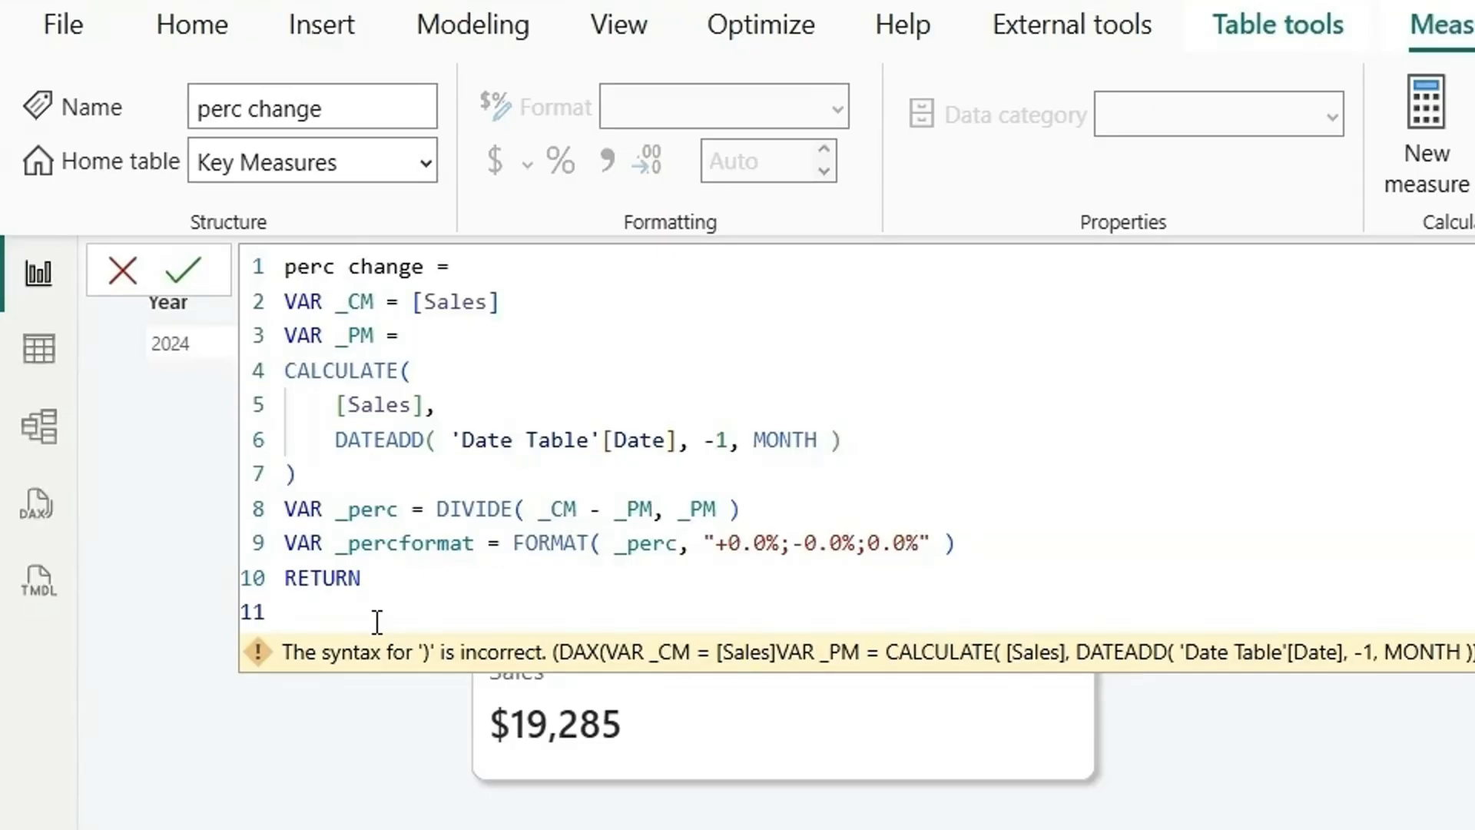
type("IF(")
key("Return")
type("_perc")
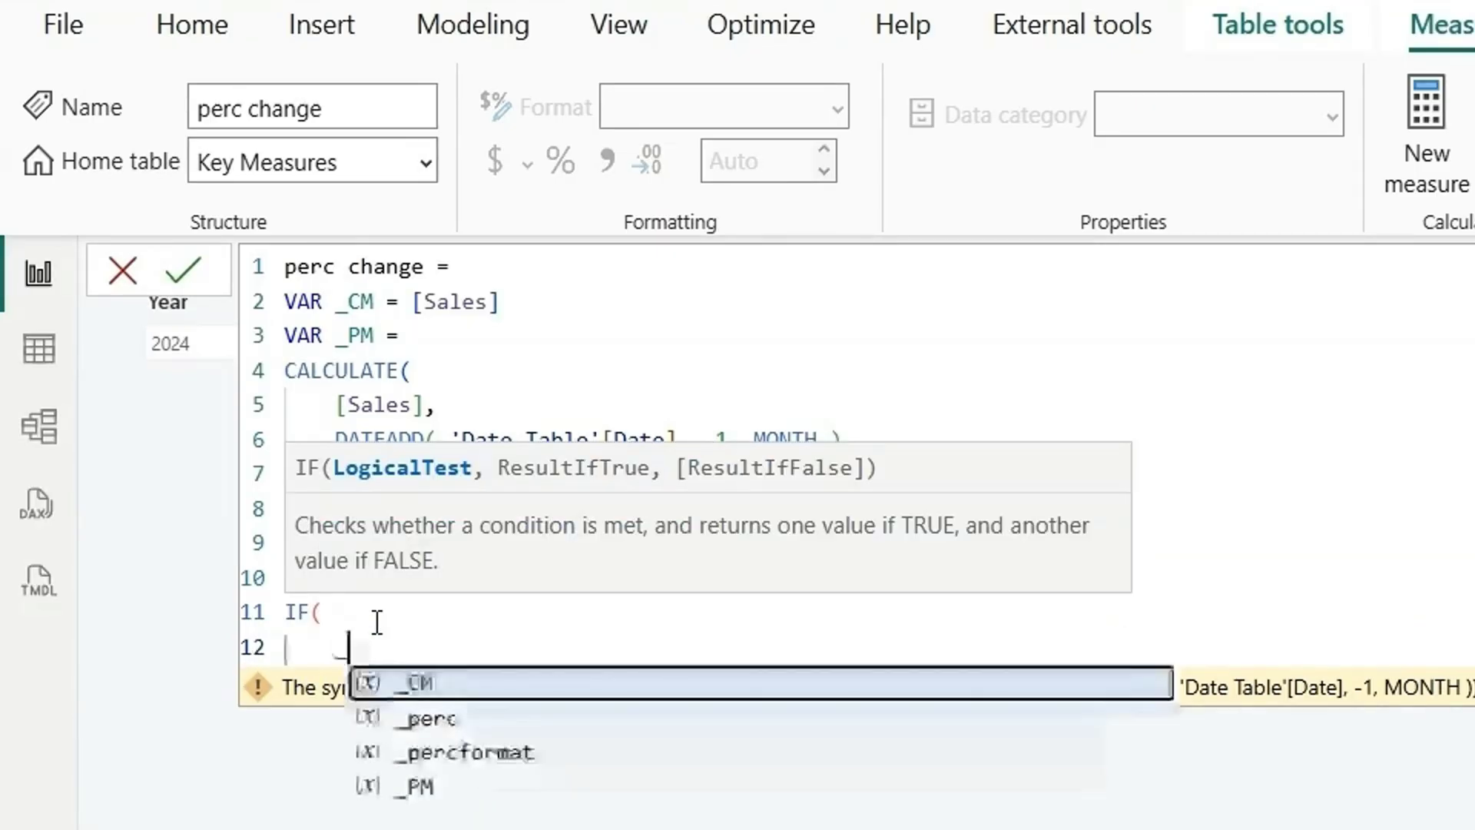
key("Tab")
type("> ")
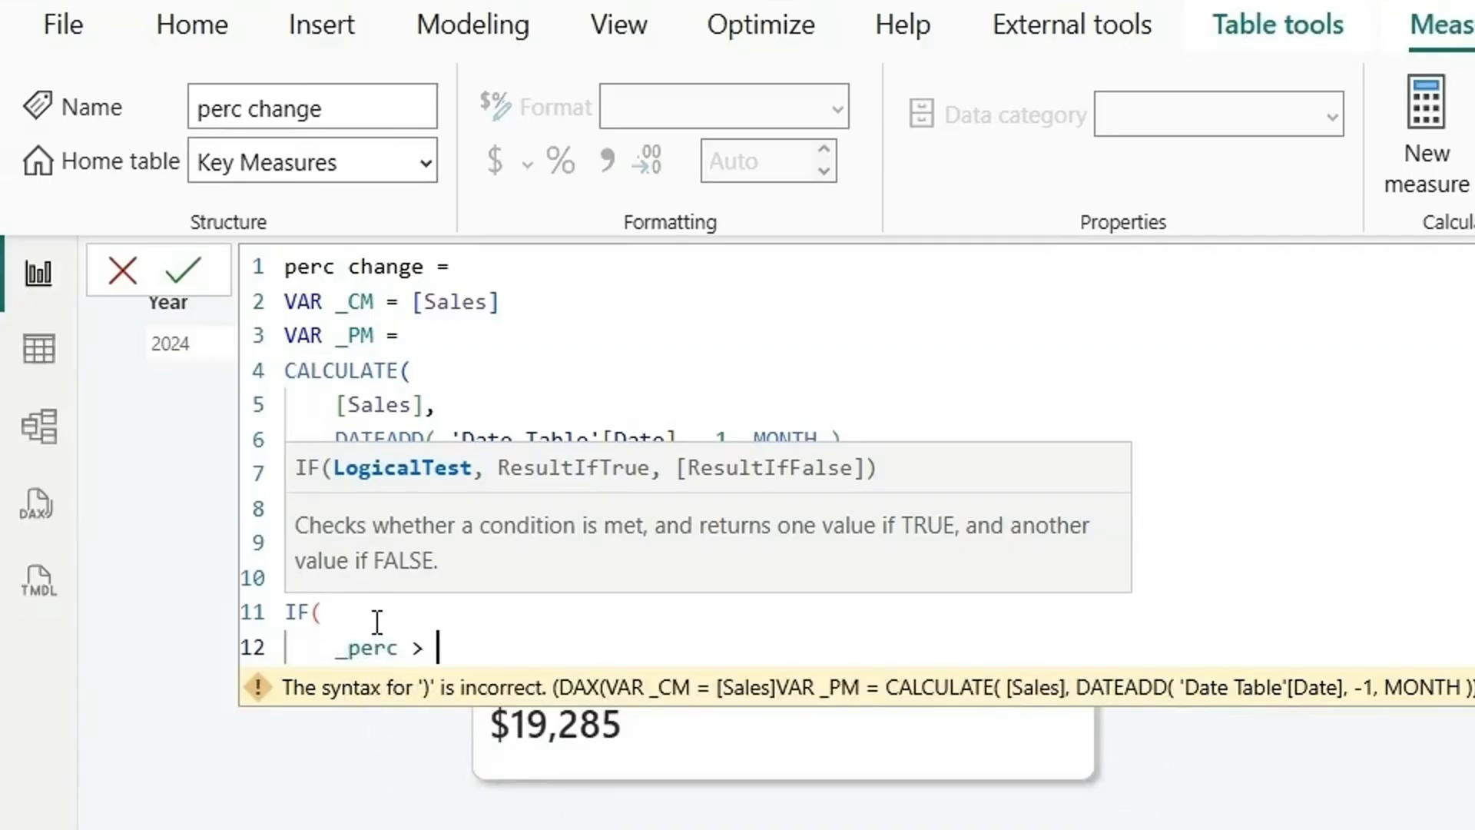
type("0,")
key("Return")
type("UNICHAR(129157) & \" \" & _percformat,")
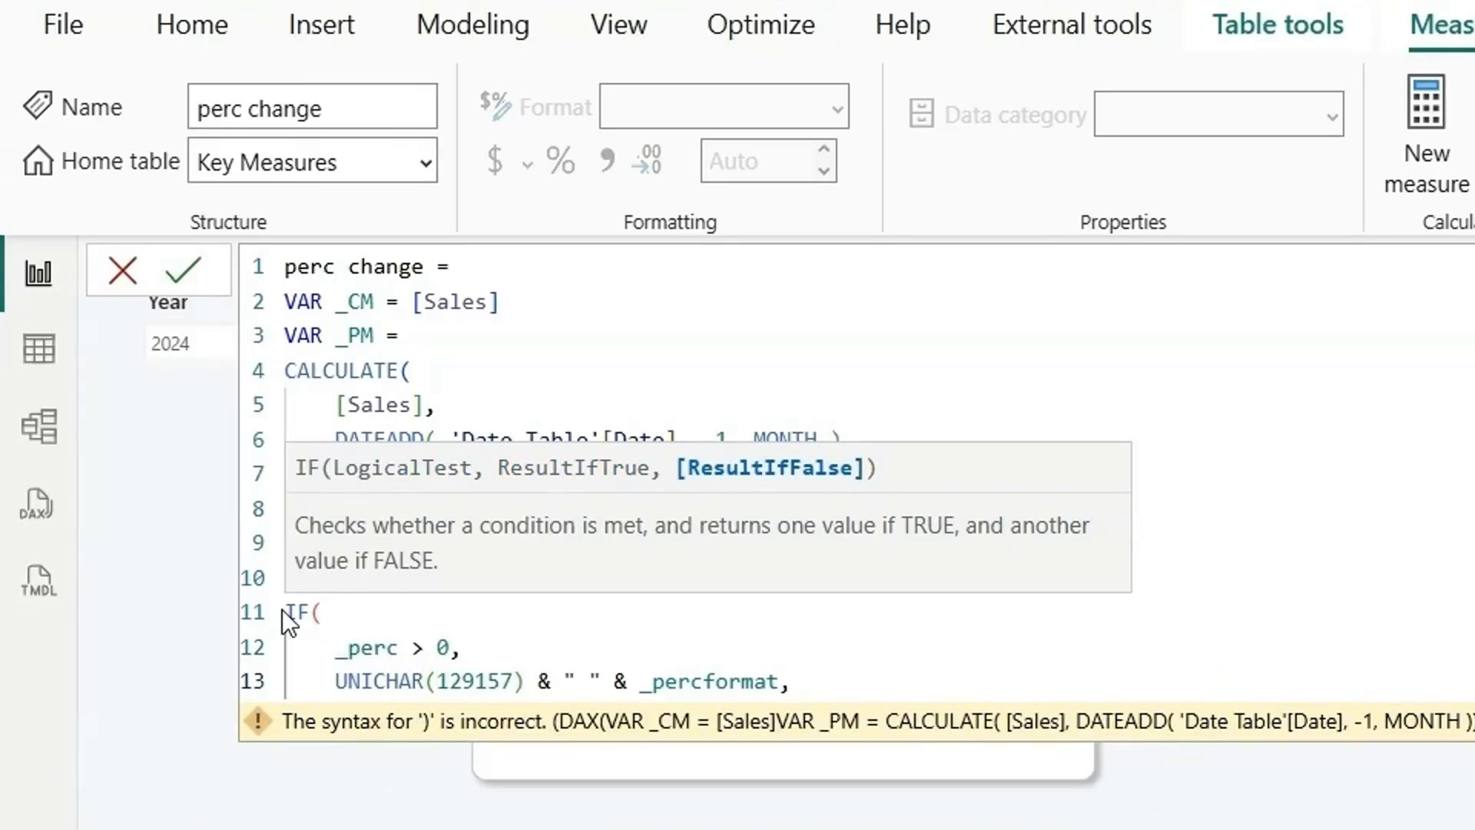
Duplicate the UNICHAR line as the IF's false result and change its code to 129158.
left_click(809, 673)
key("shift+alt+Down")
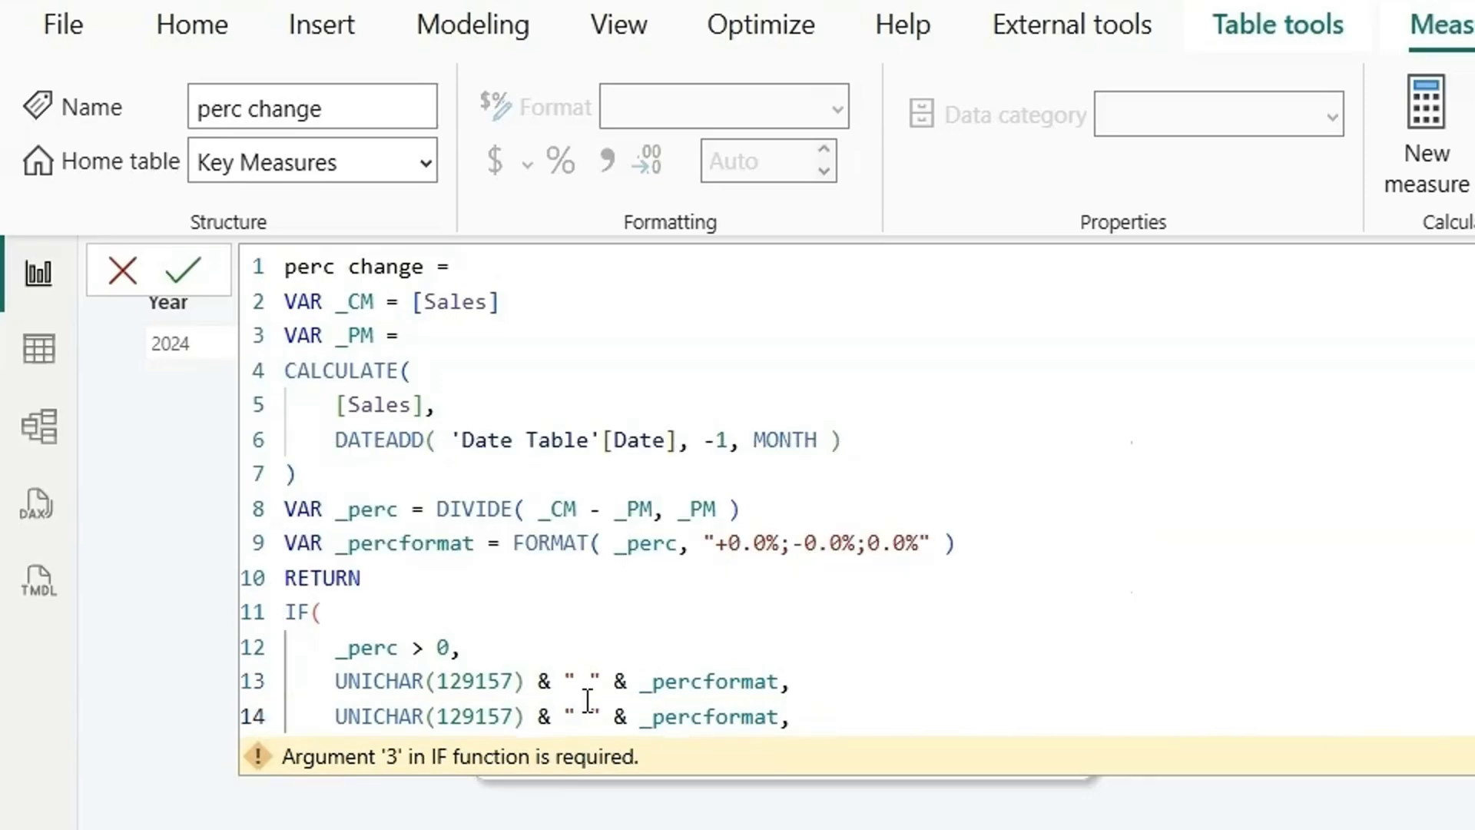
double_click(512, 716)
left_click(512, 717)
key("BackSpace")
type("8")
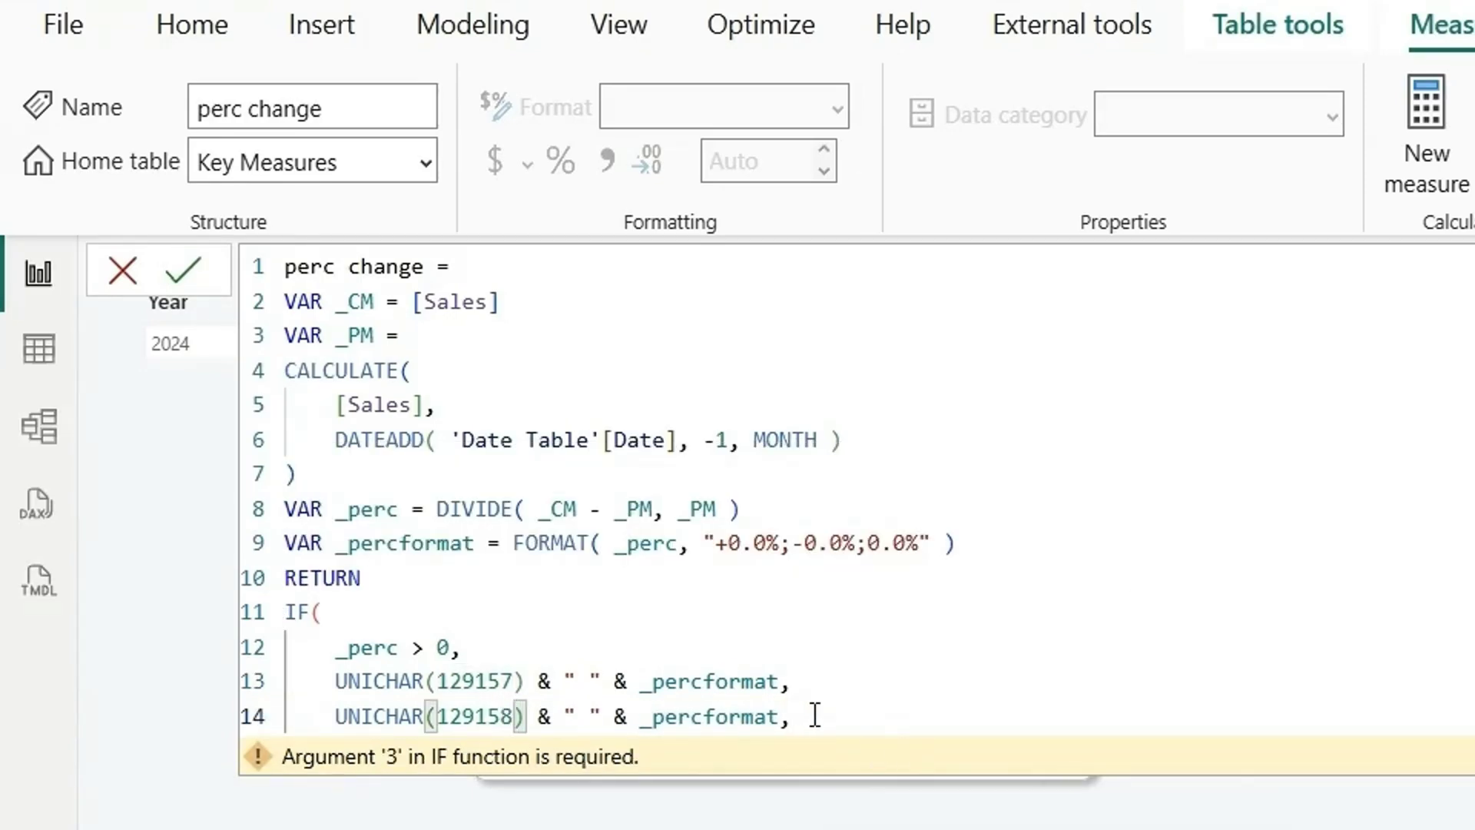
Remove the trailing comma from the false result, close the IF and commit the perc change measure.
key("BackSpace")
key("Return")
type(")")
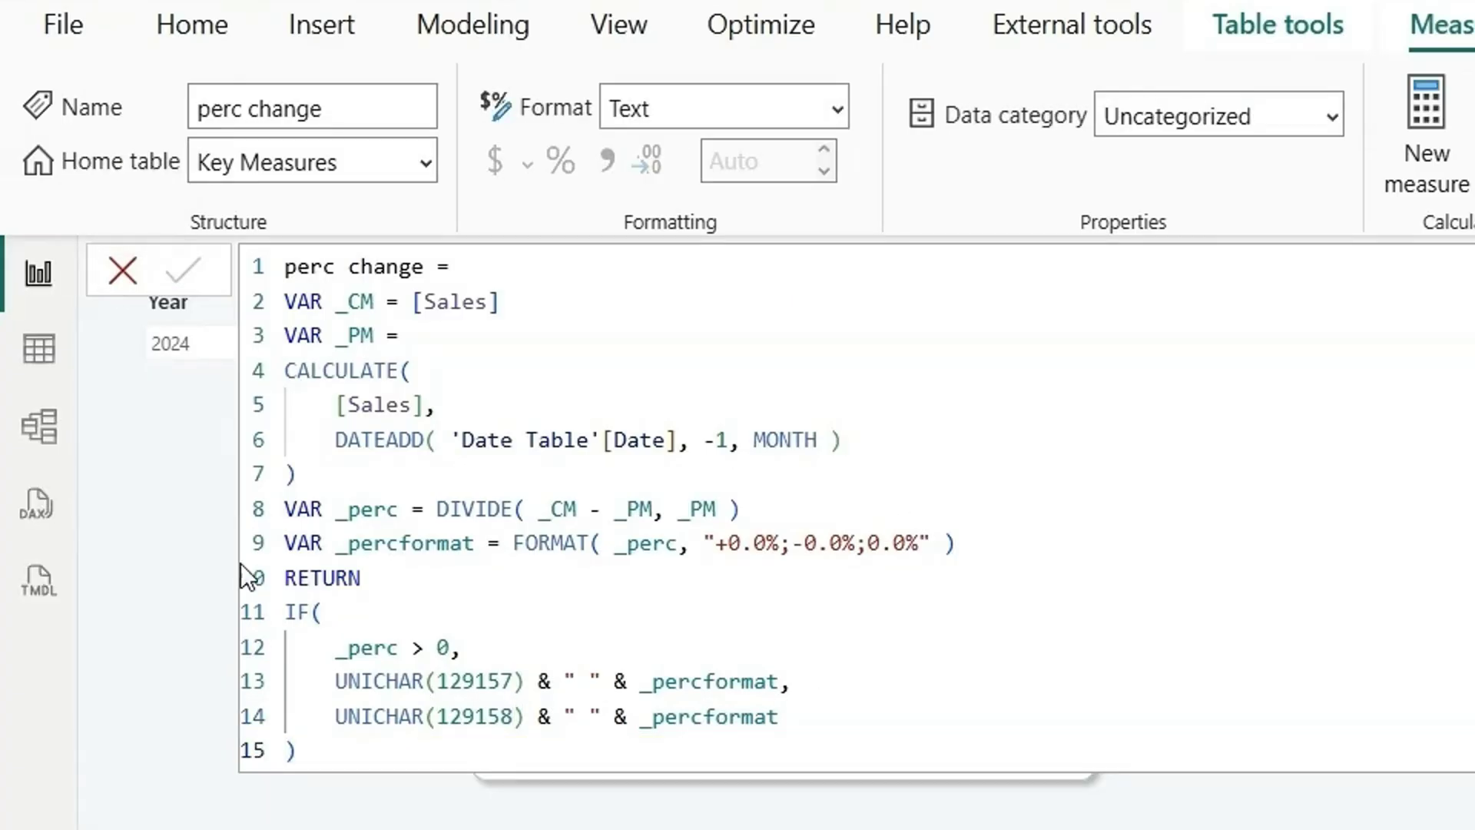
left_click(129, 282)
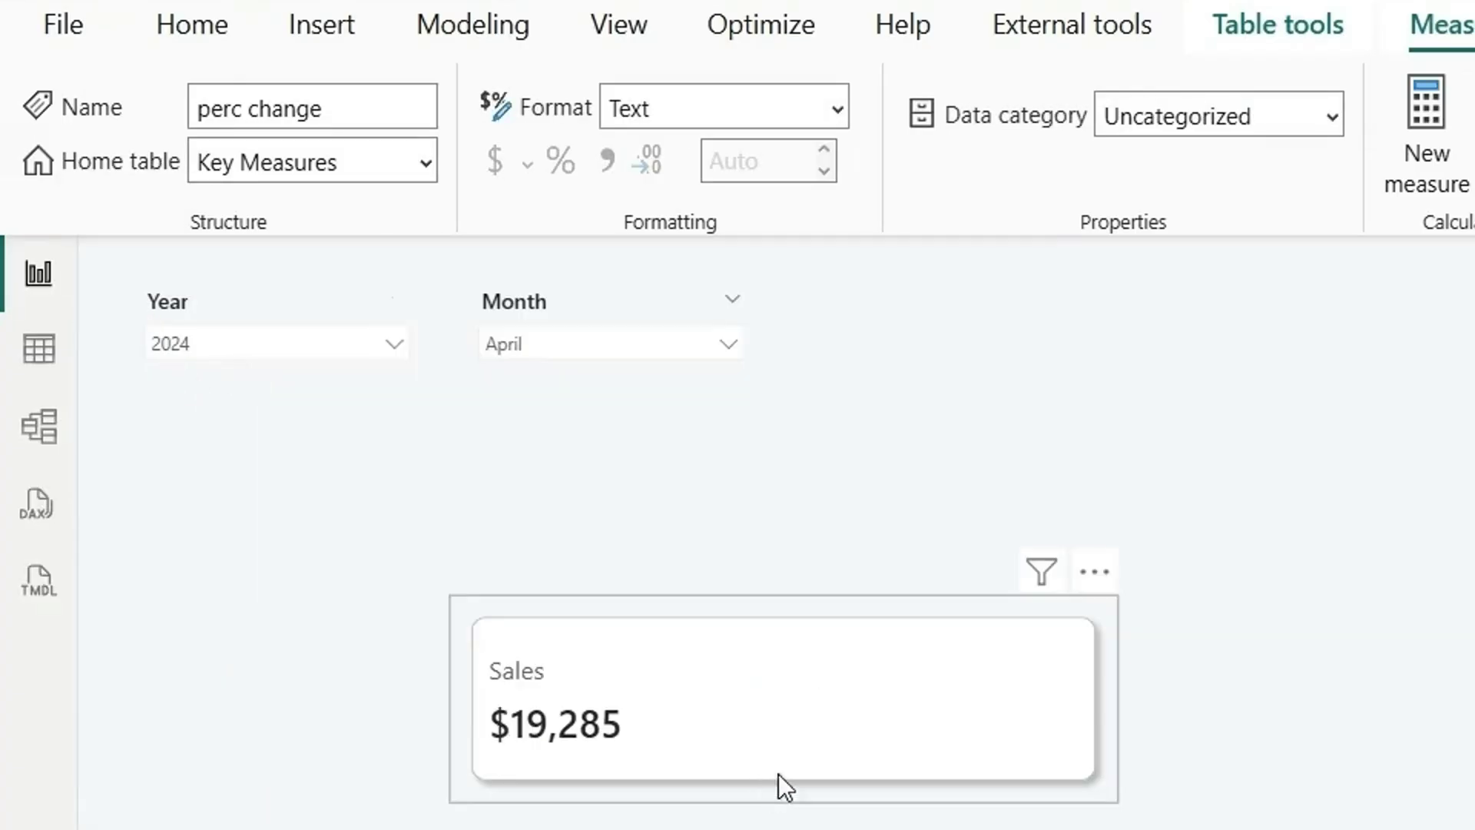
Add the perc change measure as a reference label for the Sales series of the Sales card.
left_click(891, 653)
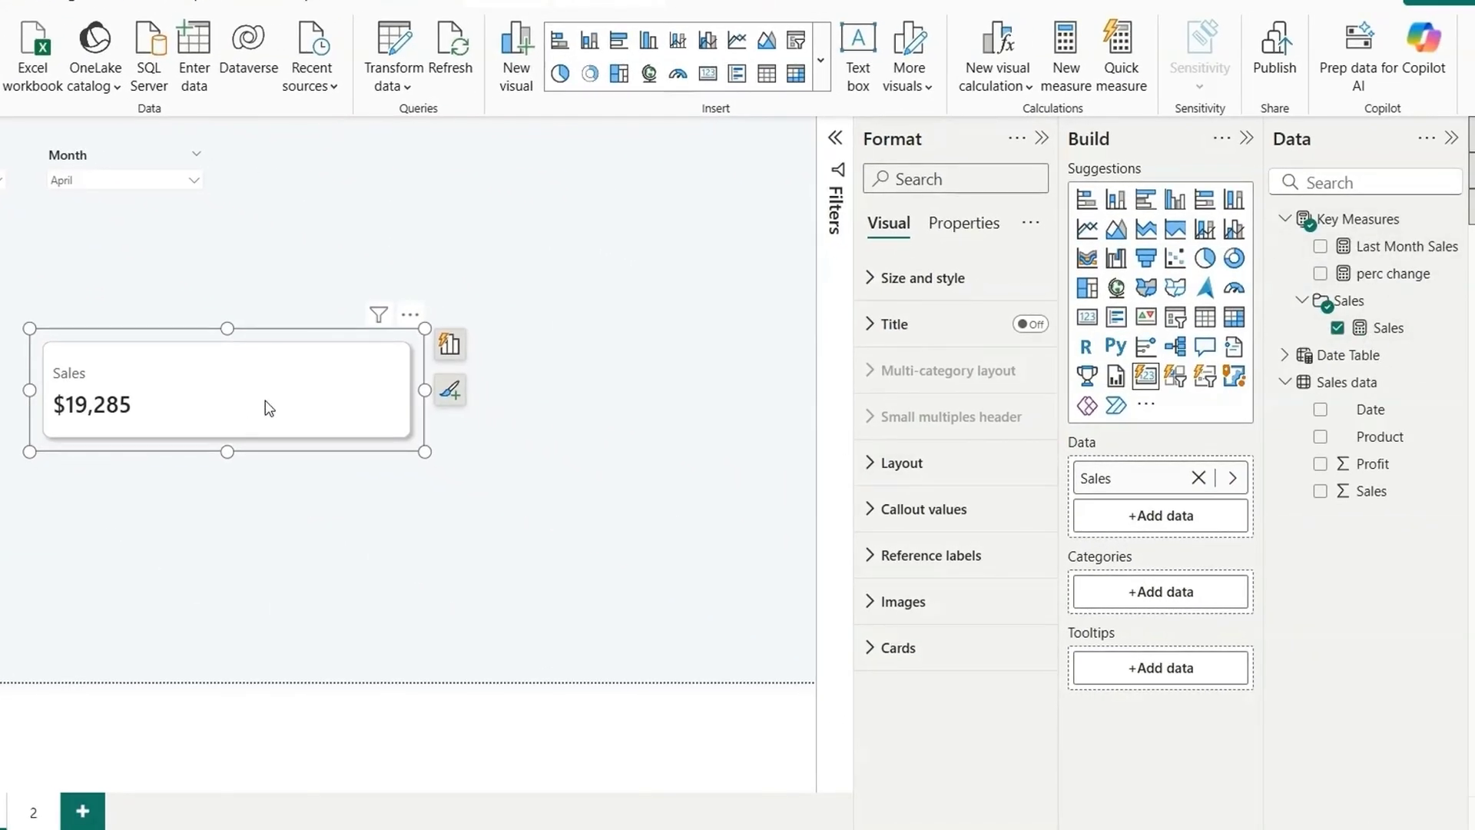
left_click(939, 556)
scroll(938, 553, "down", 5)
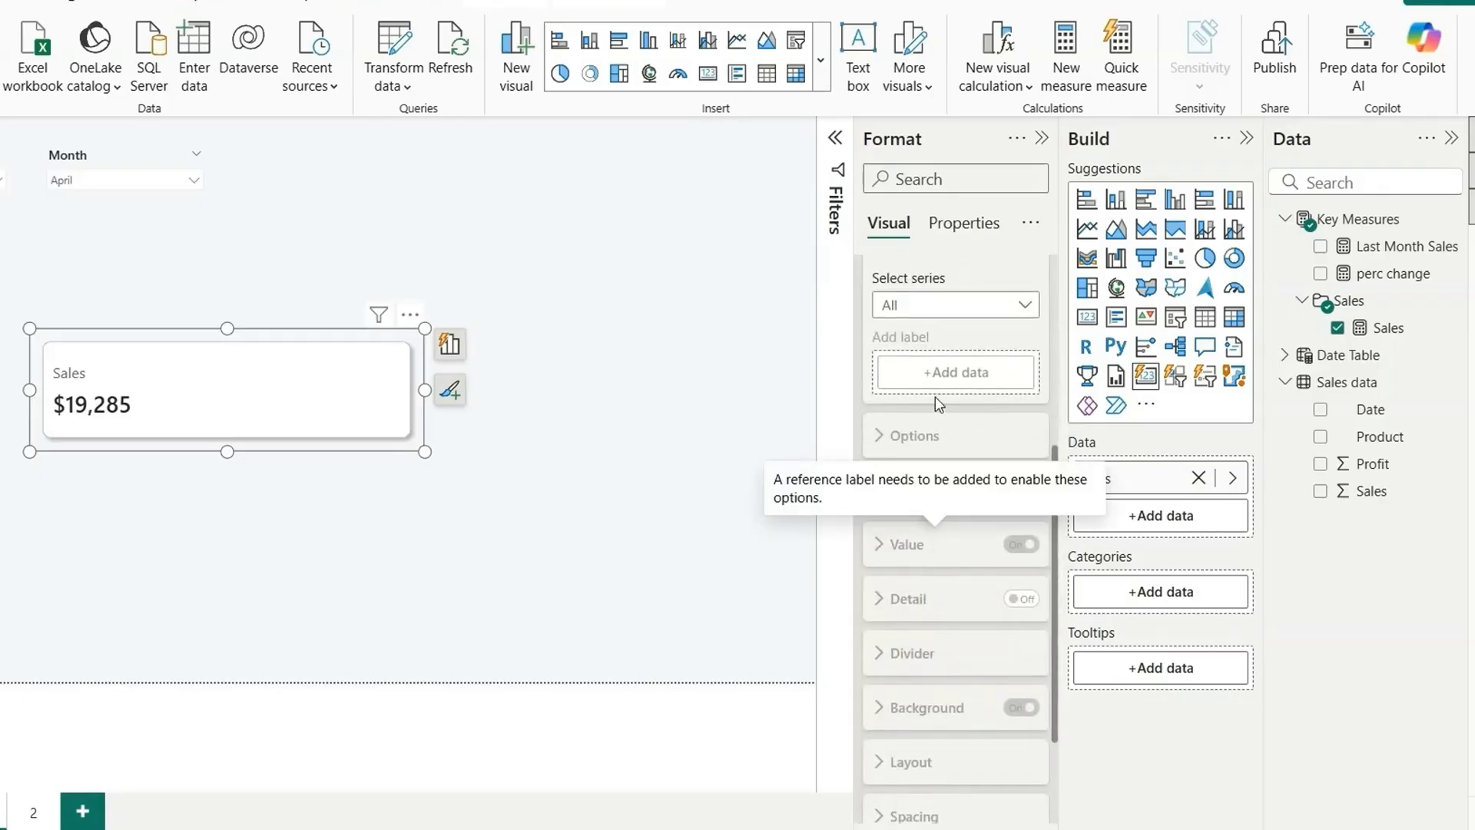
left_click(932, 308)
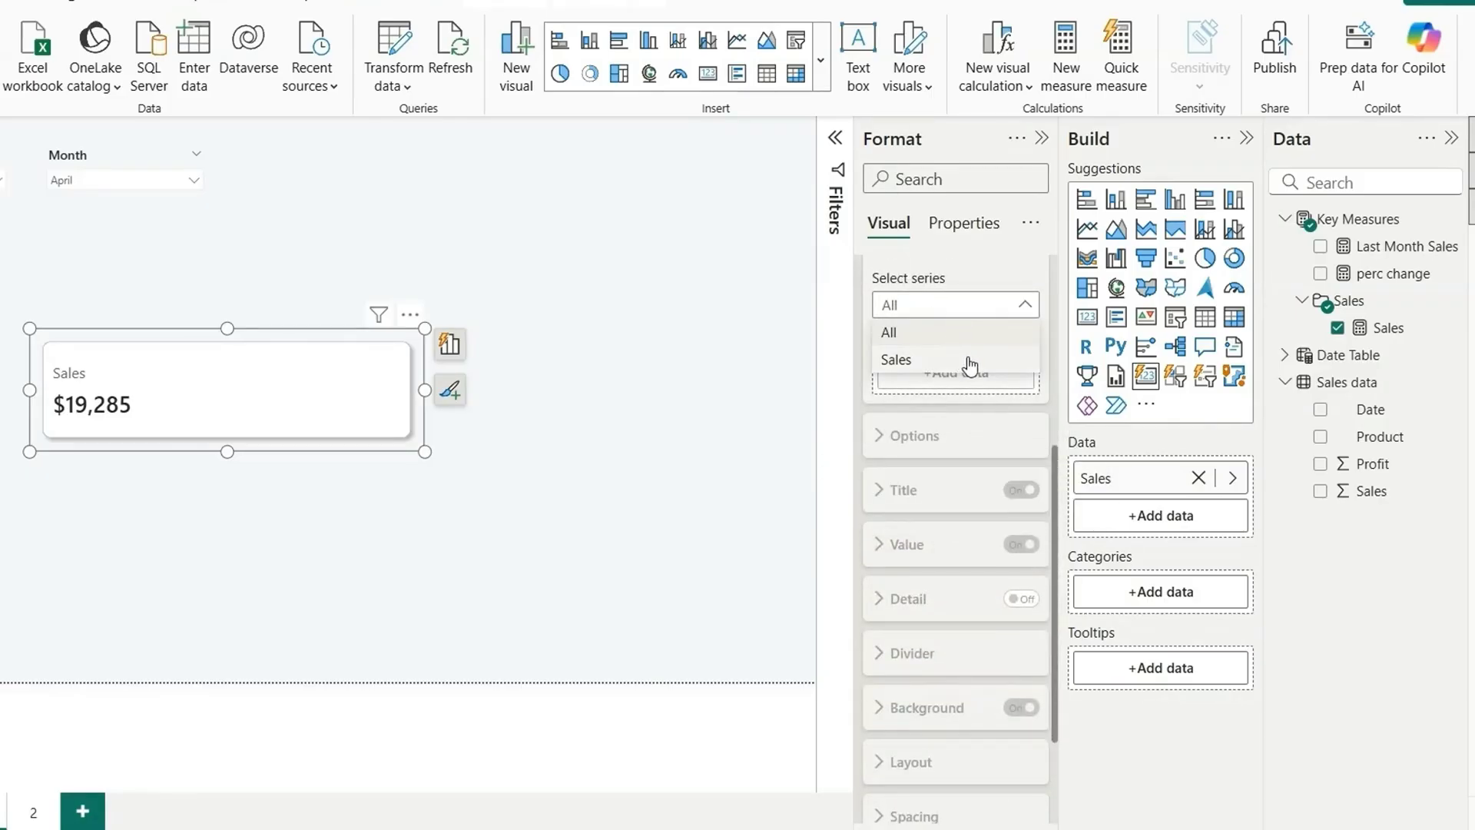
left_click(970, 363)
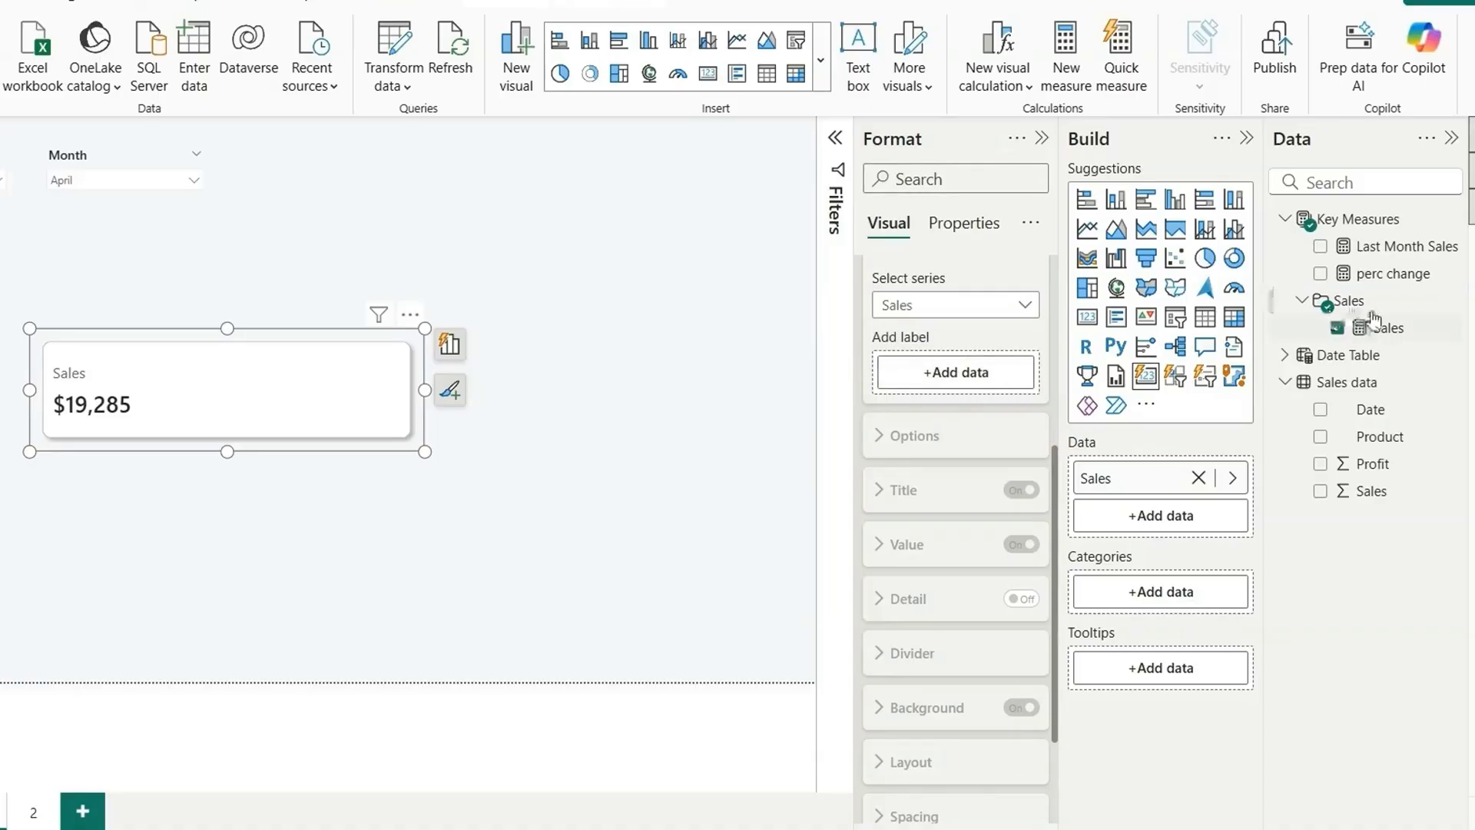
left_click_drag(1387, 273, 956, 408)
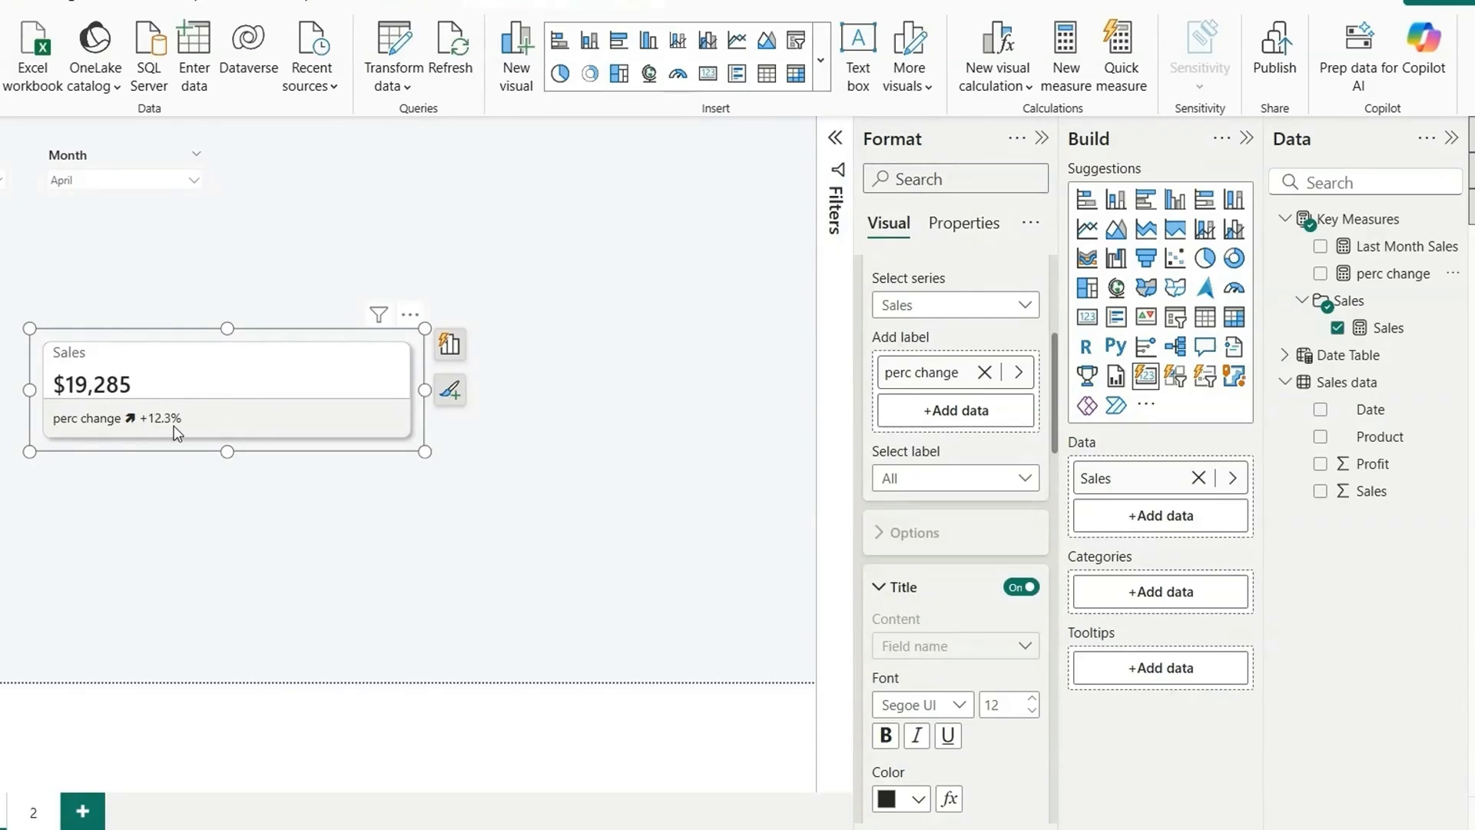
Position the reference labels to the right of the callout for all series and turn off their title.
left_click(945, 307)
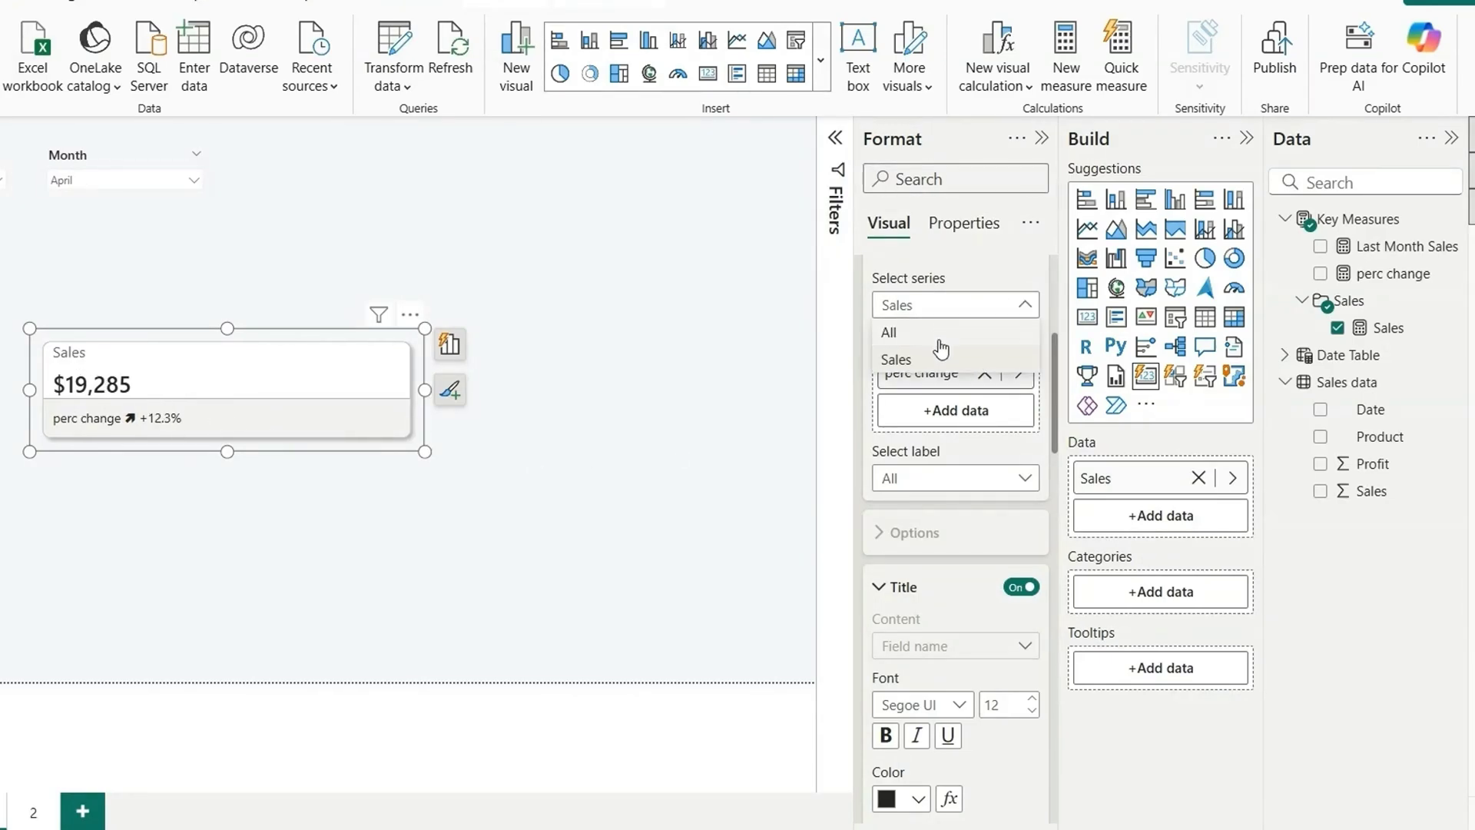
left_click(928, 335)
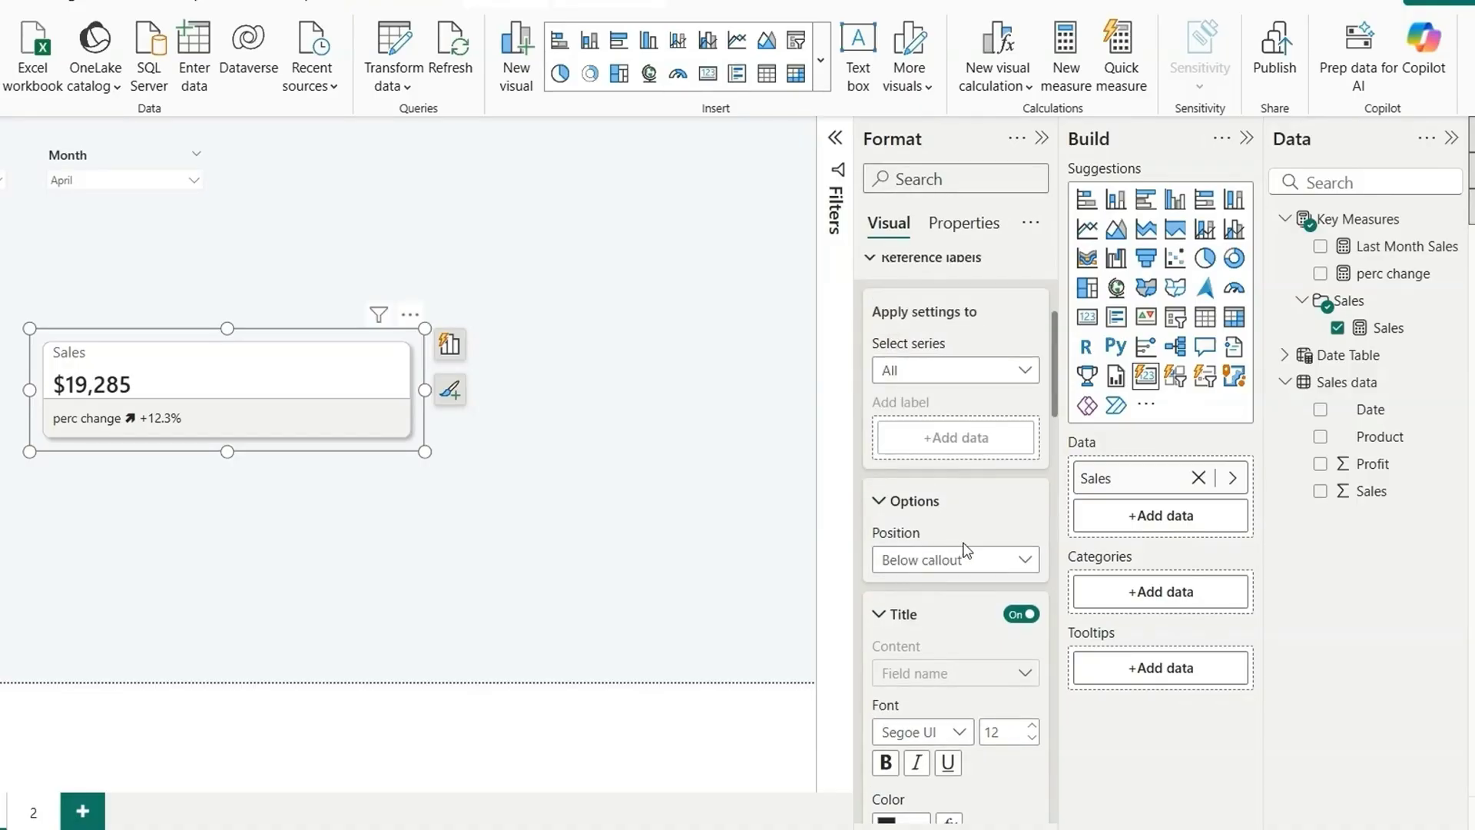
left_click(938, 563)
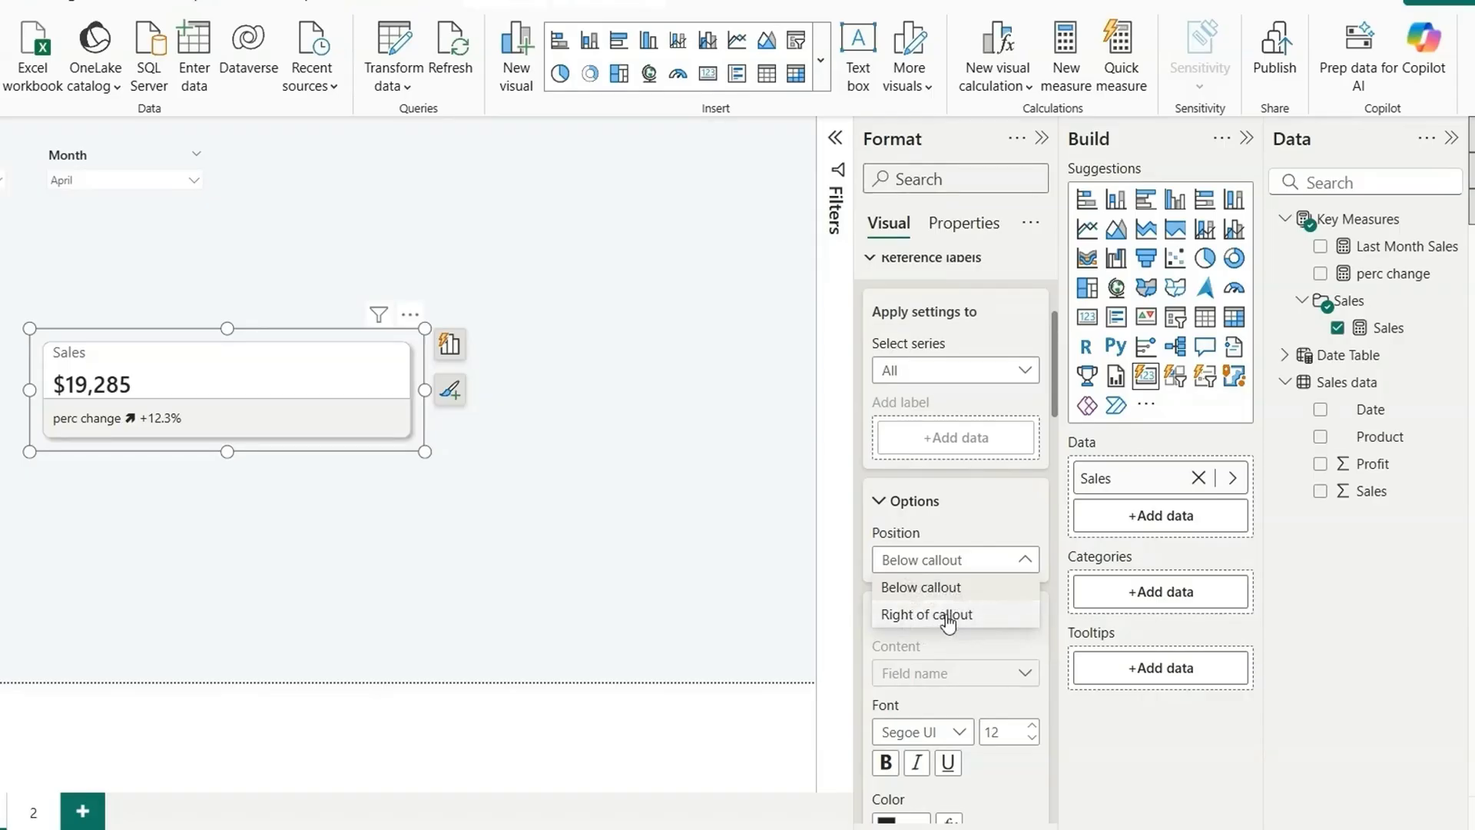
left_click(942, 615)
scroll(969, 628, "down", 1)
left_click(1020, 571)
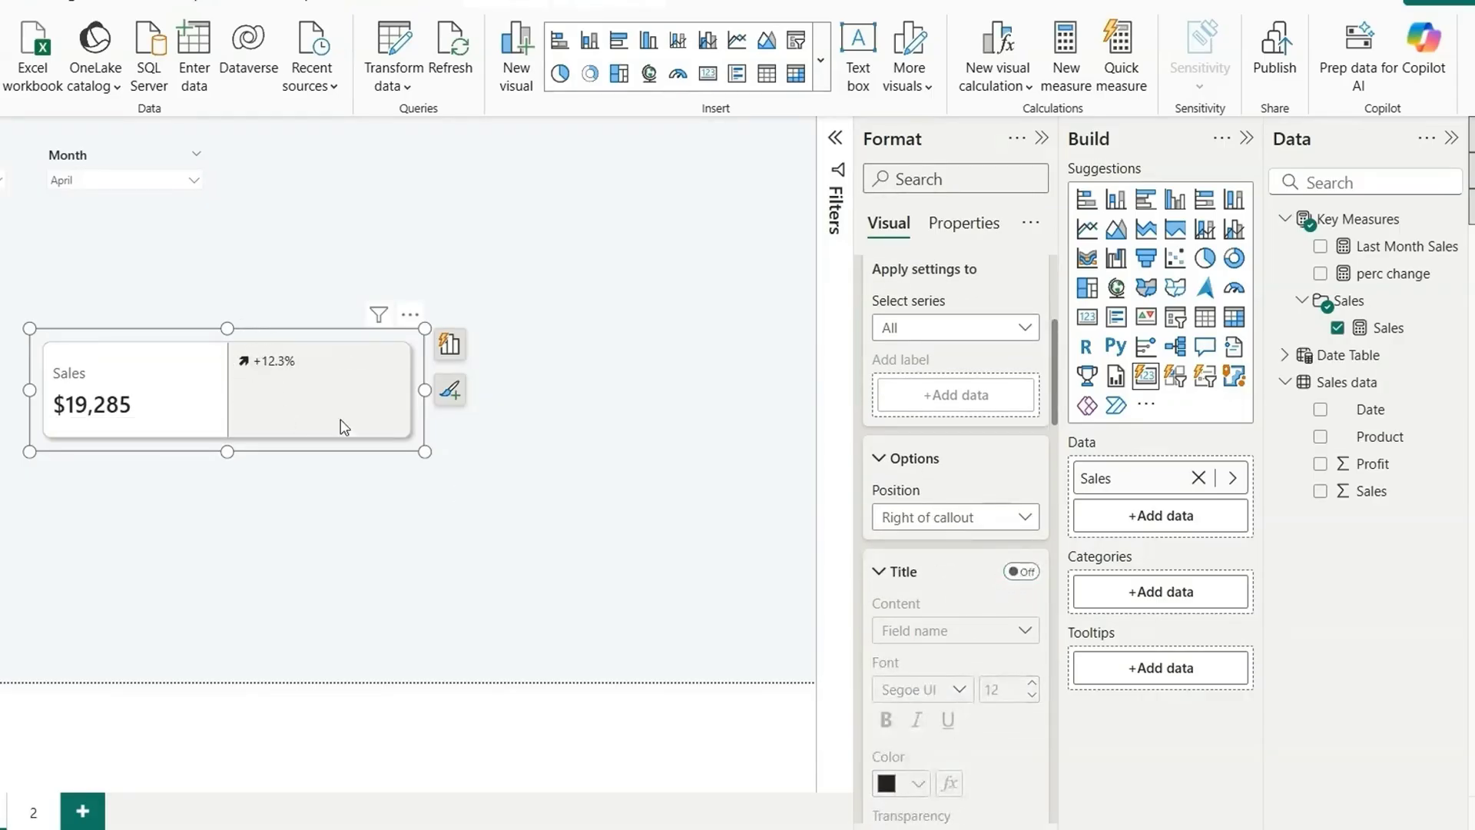
Set the reference labels' divider width to 0 px and remove their grey background.
scroll(931, 593, "down", 5)
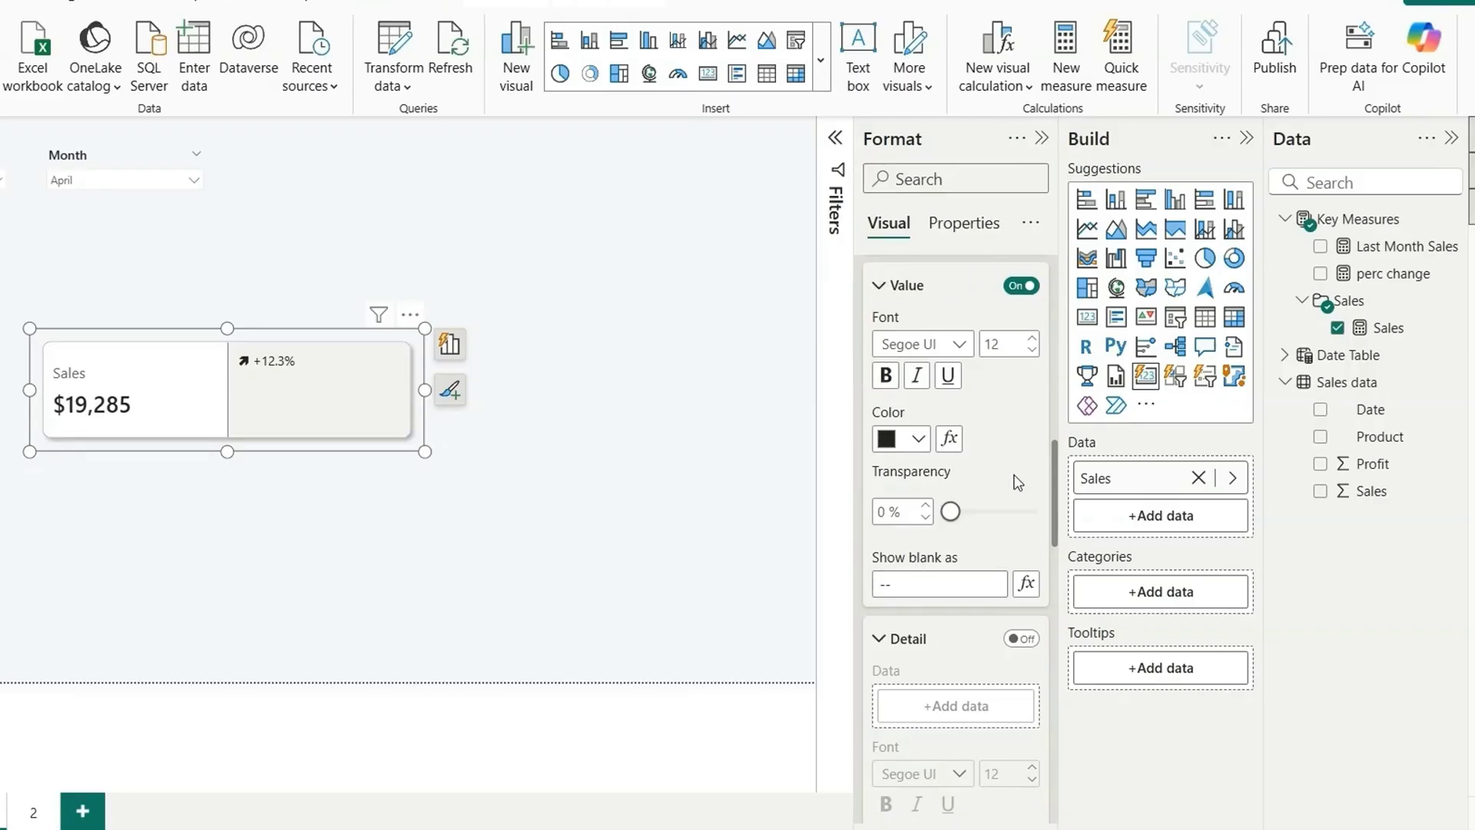
scroll(1018, 481, "down", 5)
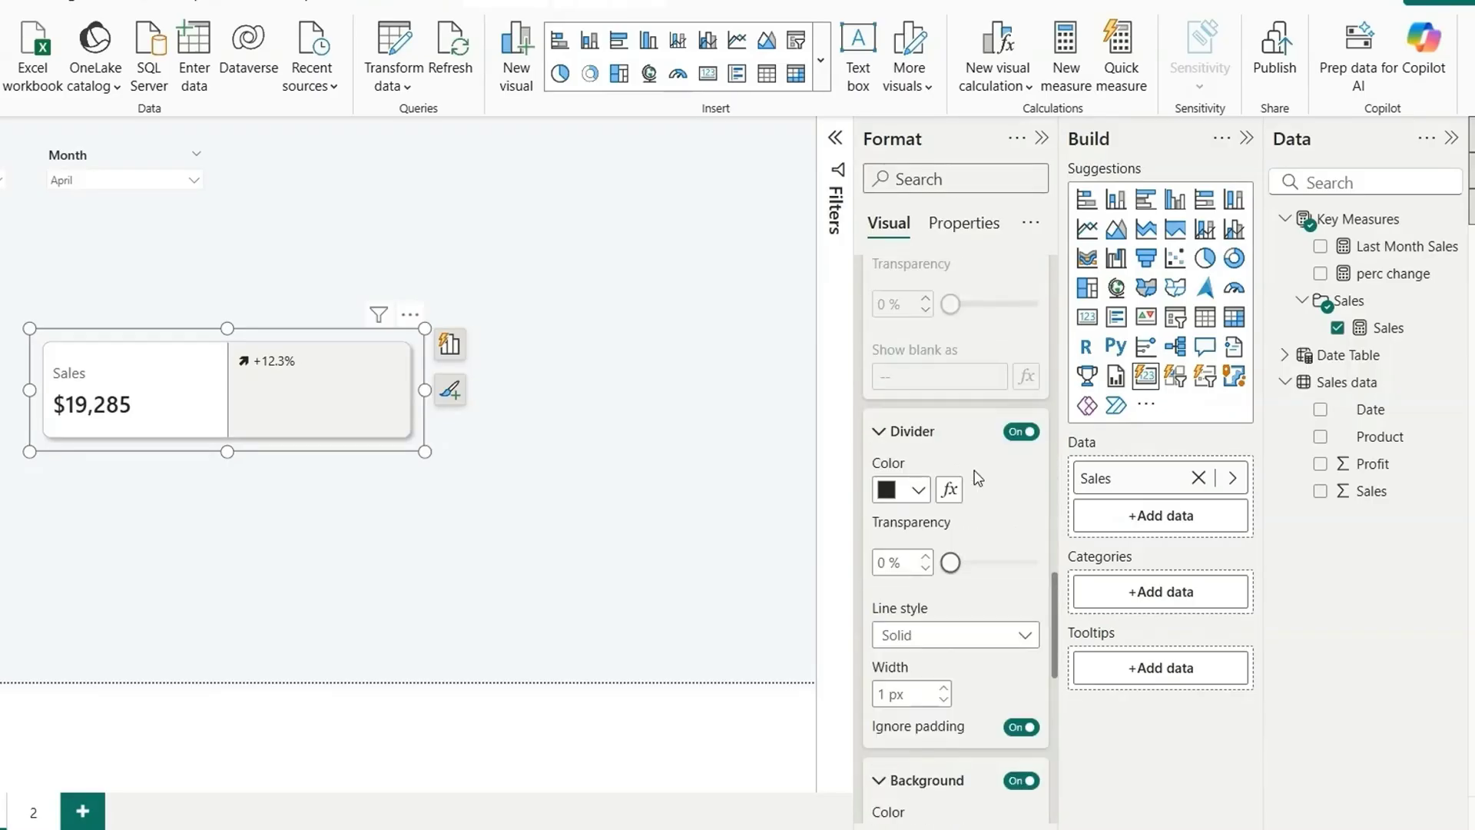
scroll(1008, 592, "down", 3)
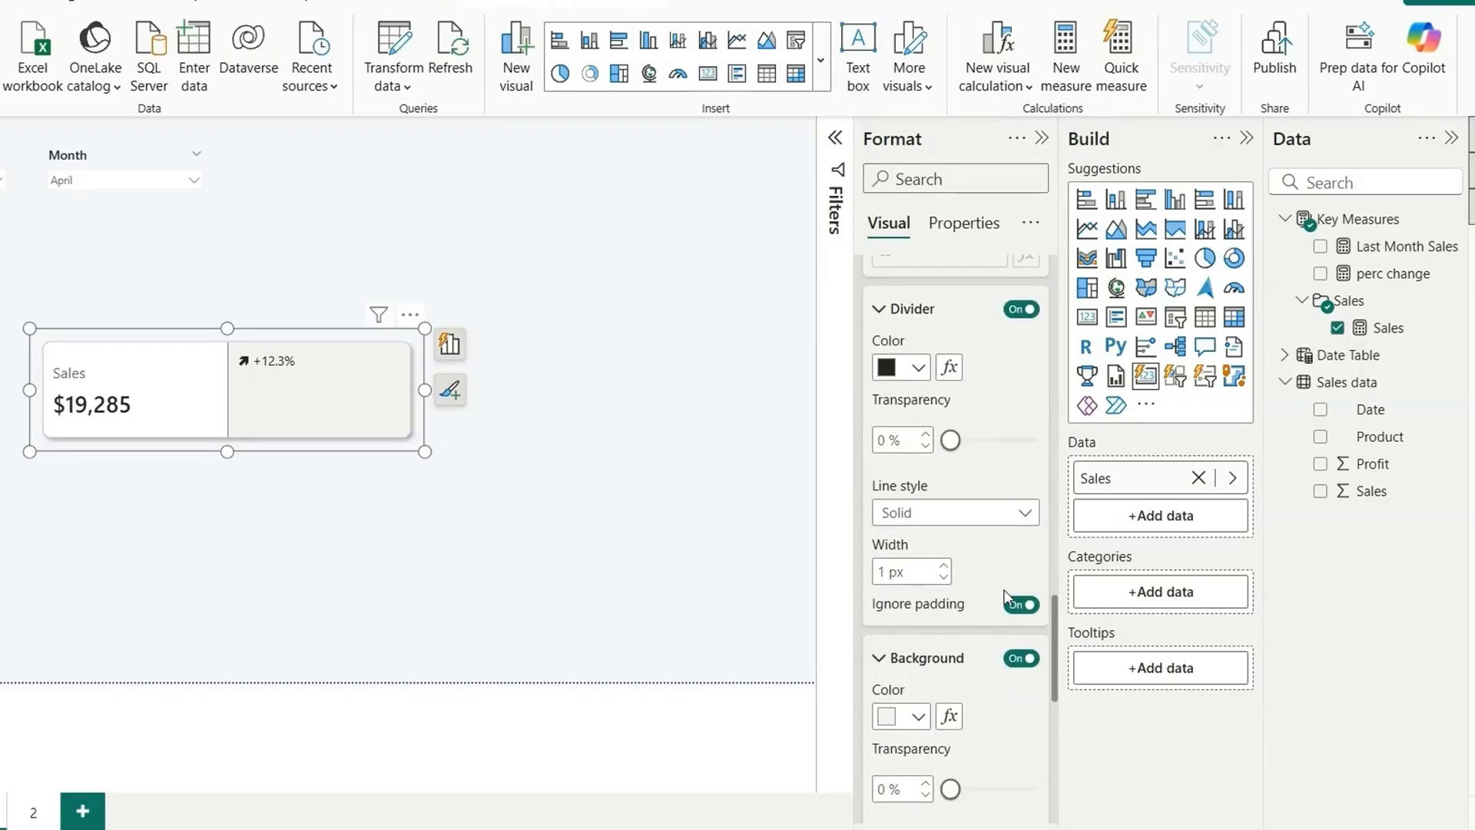
left_click(945, 579)
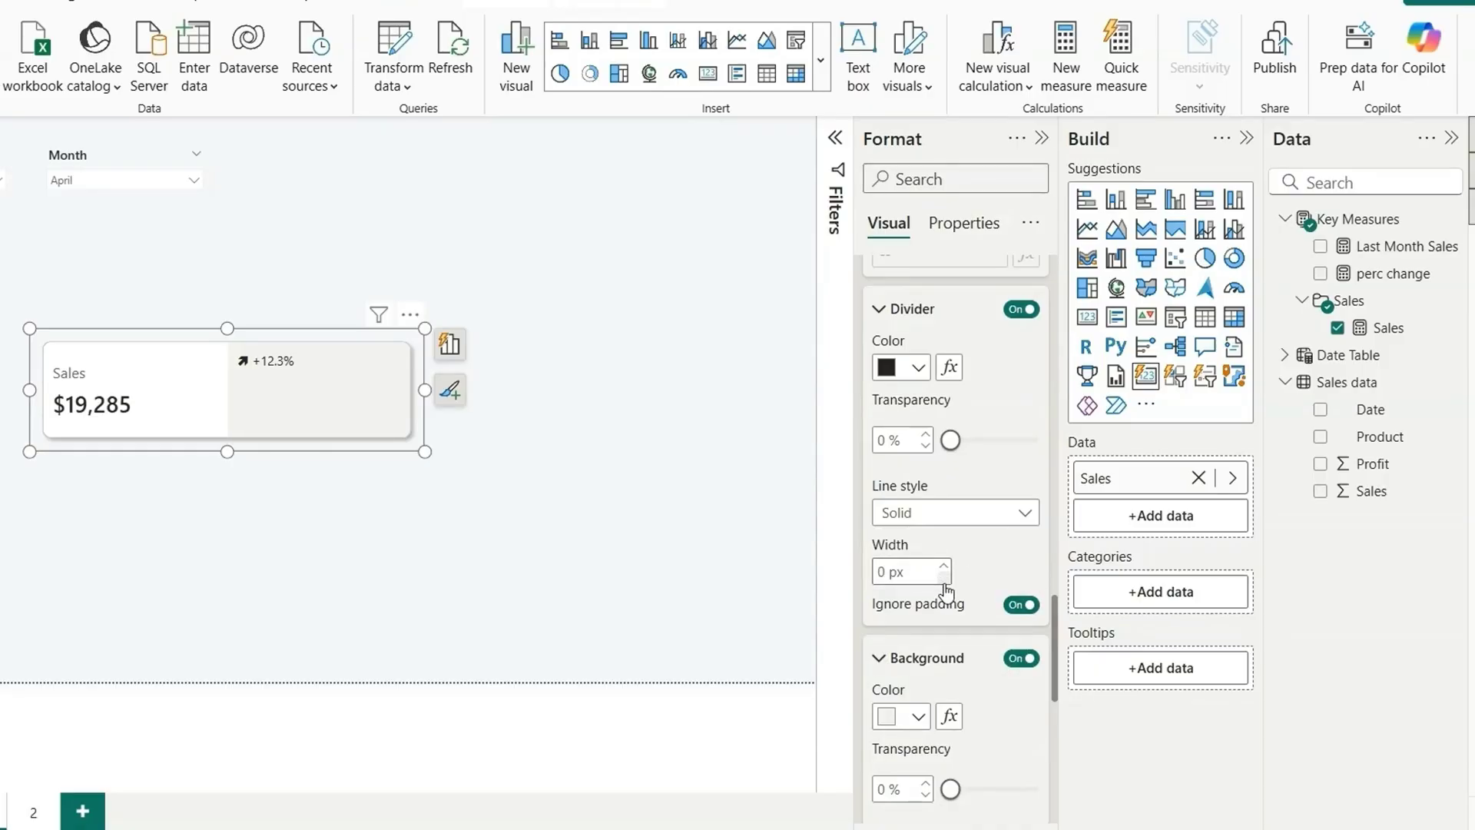
Turn on the reference label detail for all series and try to assign Last Month Sales as its data.
scroll(998, 403, "up", 10)
scroll(998, 403, "down", 5)
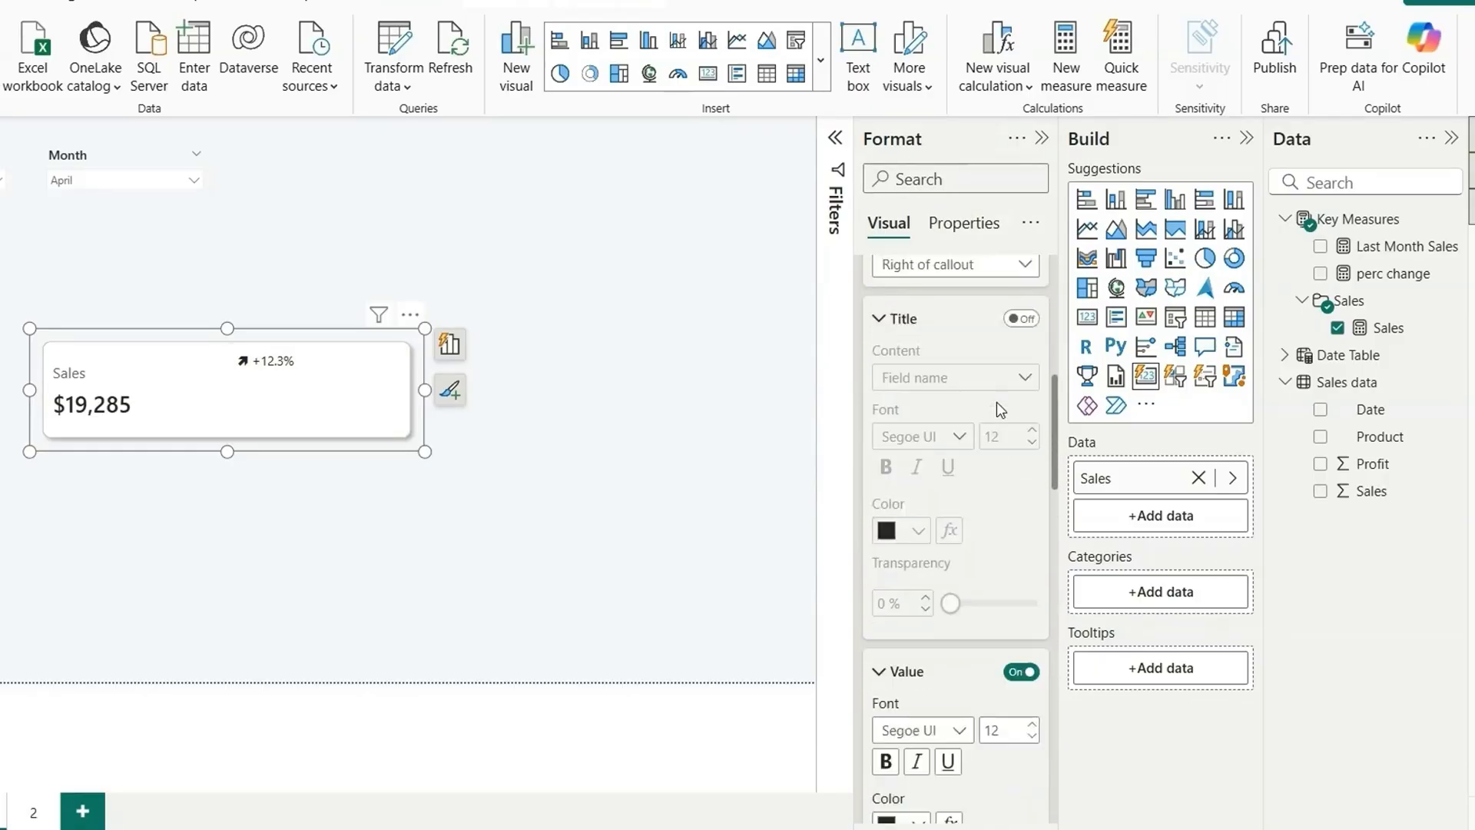
scroll(976, 572, "down", 6)
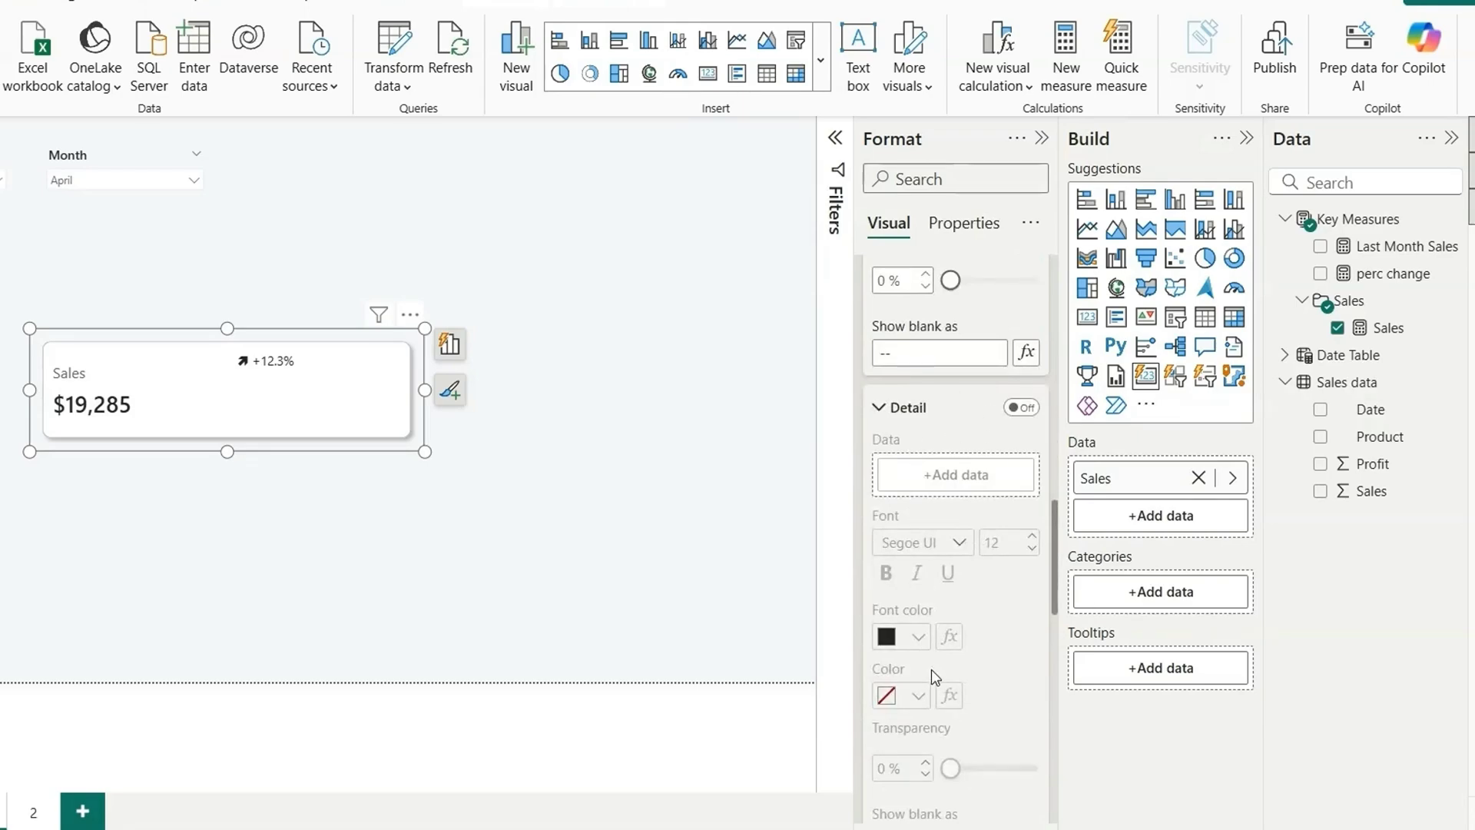
left_click(1022, 410)
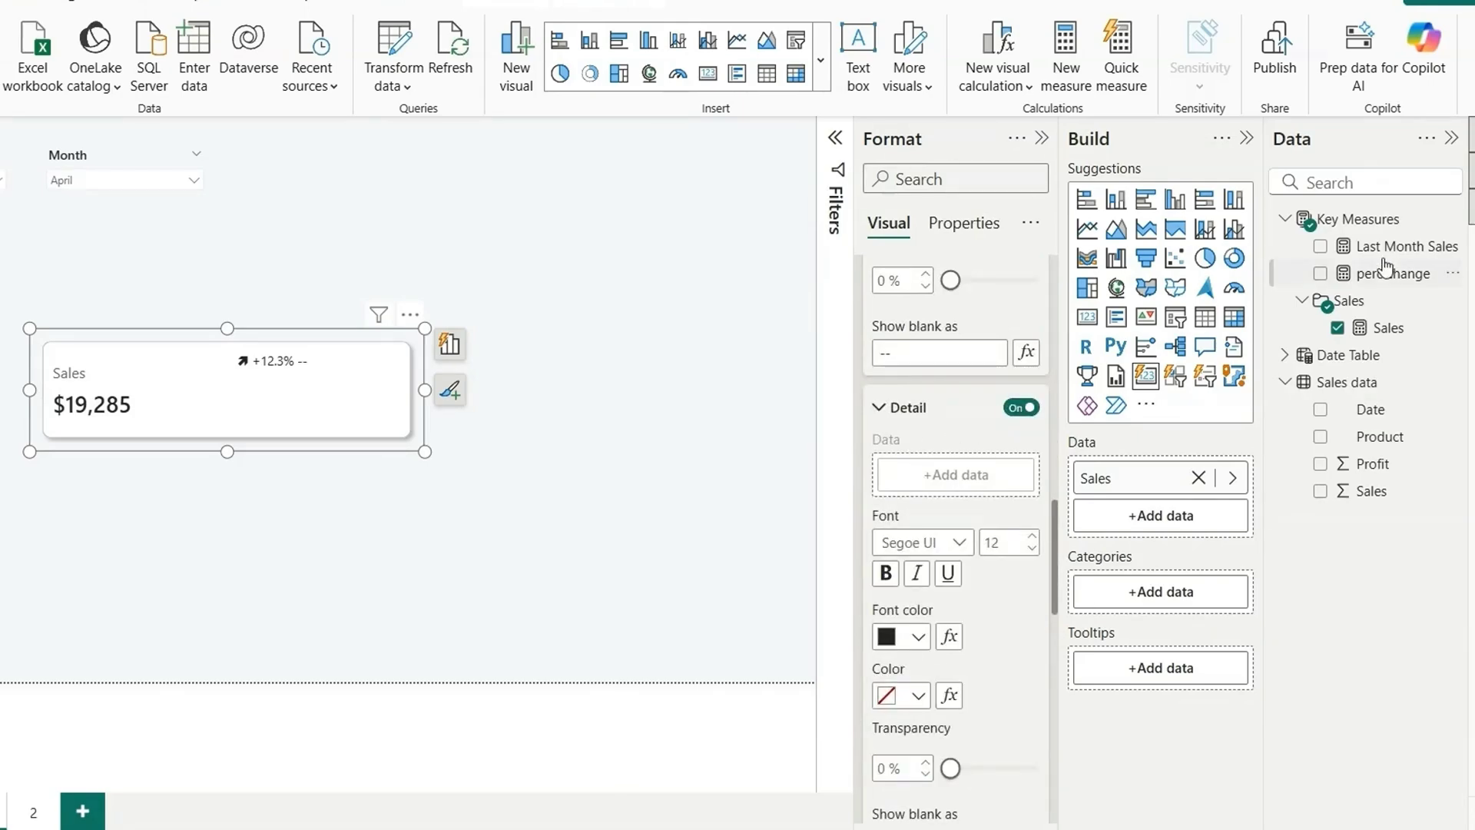
left_click_drag(1387, 248, 989, 489)
Add Last Month Sales as the detail data of the perc change label in the Sales series.
scroll(956, 432, "up", 8)
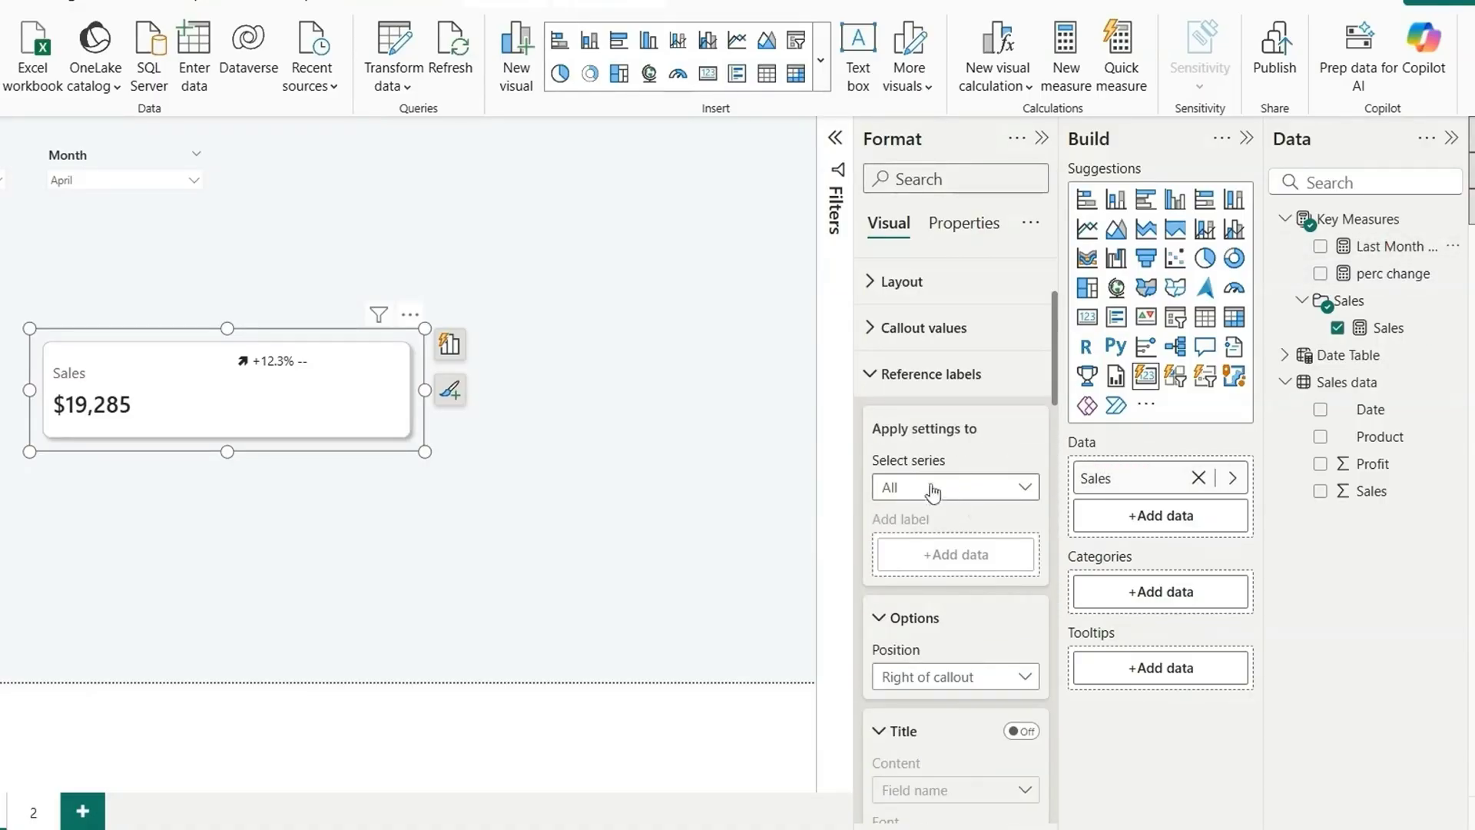
left_click(927, 498)
left_click(934, 542)
scroll(933, 430, "down", 3)
left_click(932, 361)
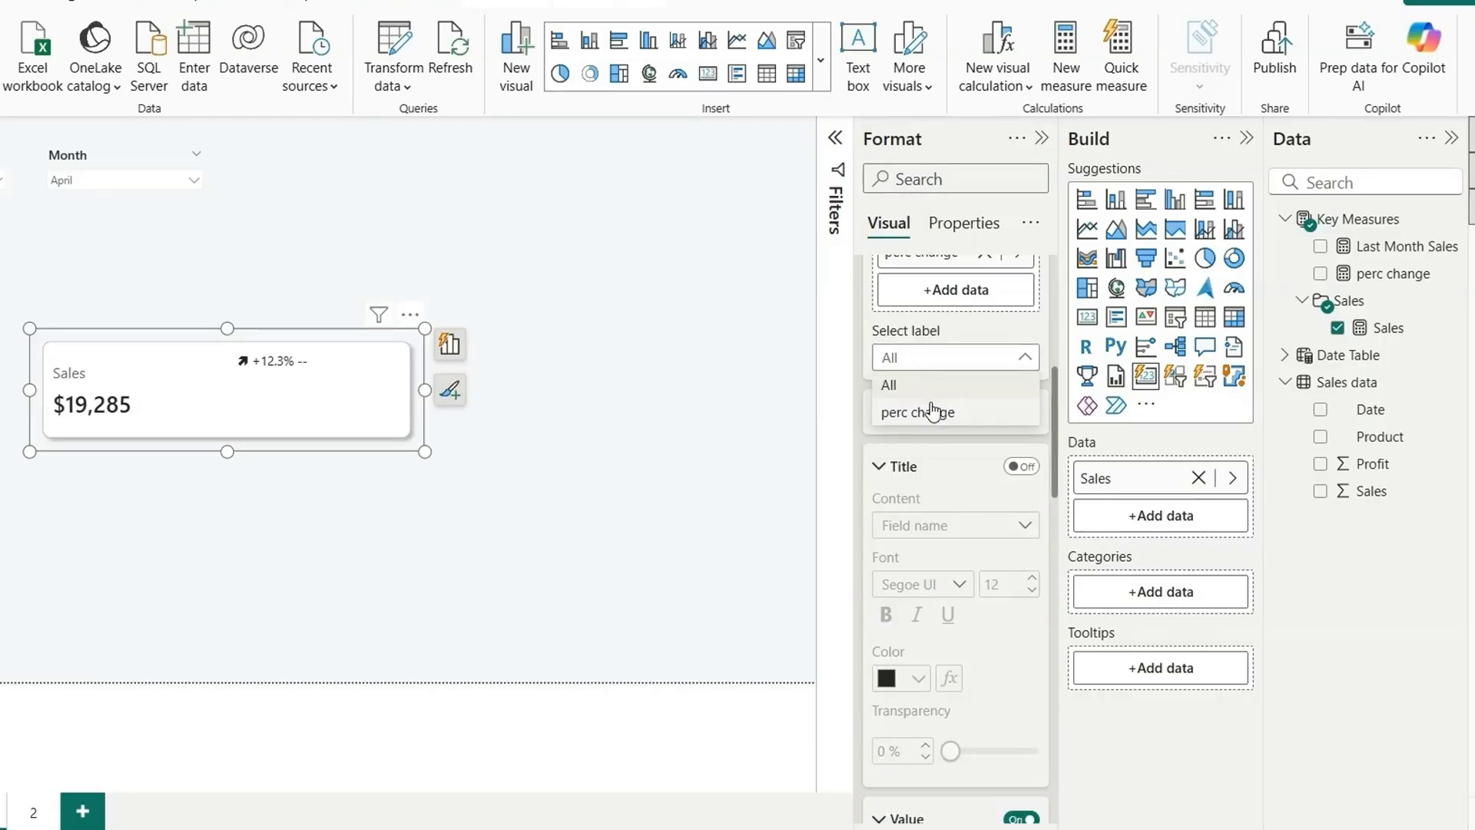
left_click(931, 412)
scroll(961, 500, "down", 5)
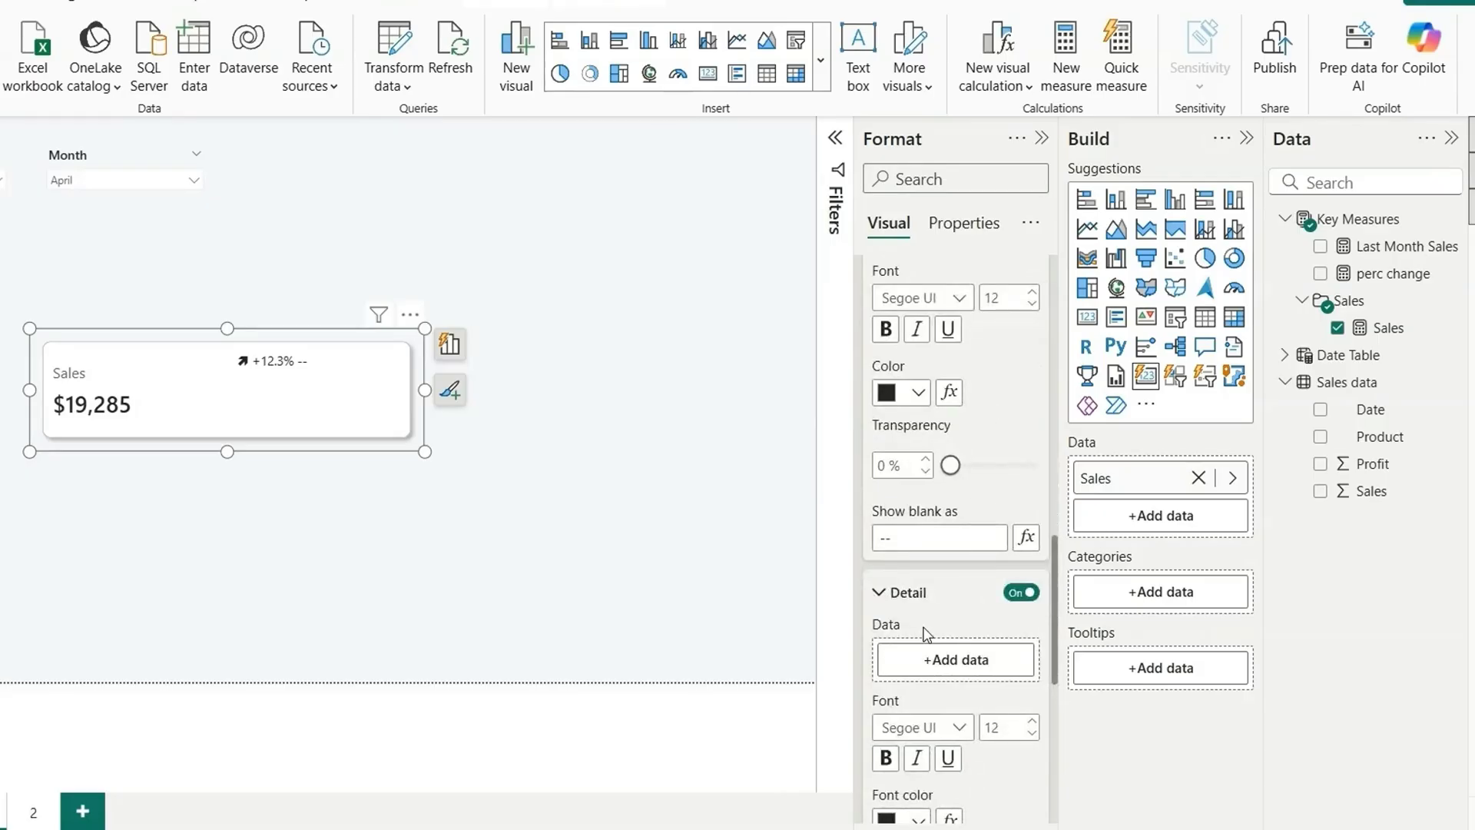
scroll(924, 634, "down", 3)
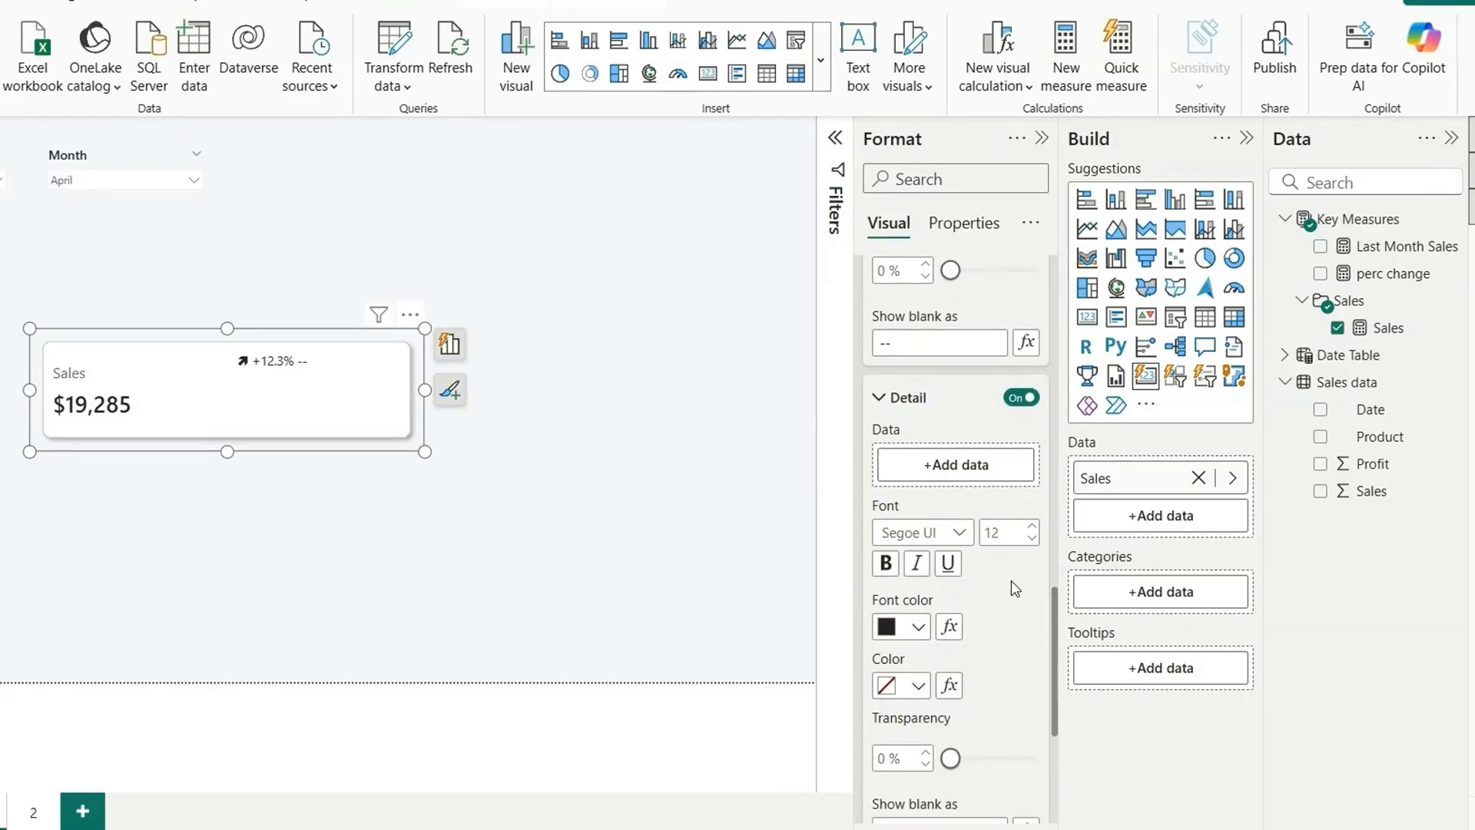
left_click_drag(1364, 247, 956, 465)
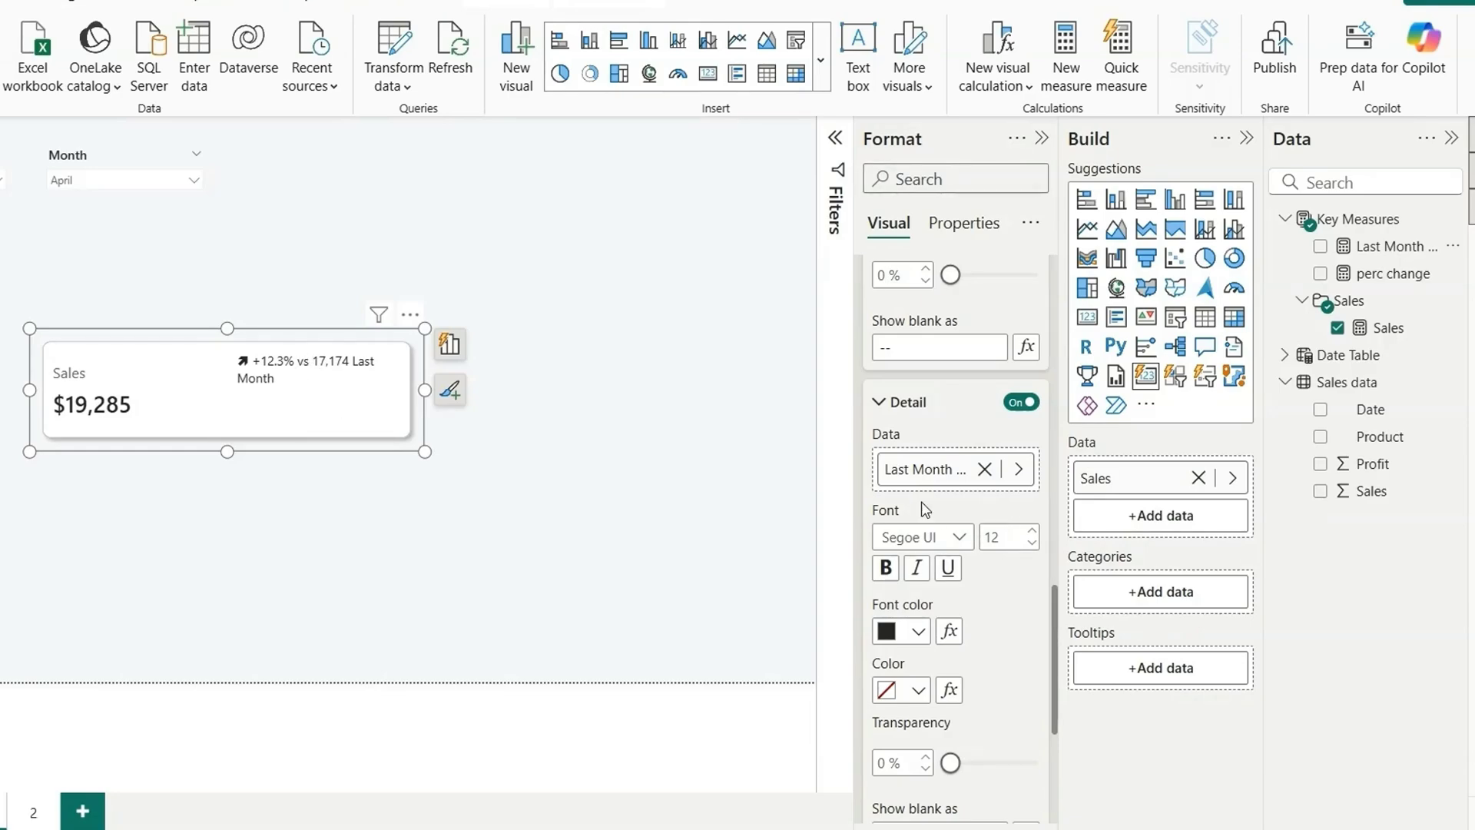
Arrange the reference labels of all series in columns and align them vertically to the middle.
scroll(926, 509, "up", 8)
left_click(937, 565)
left_click(970, 583)
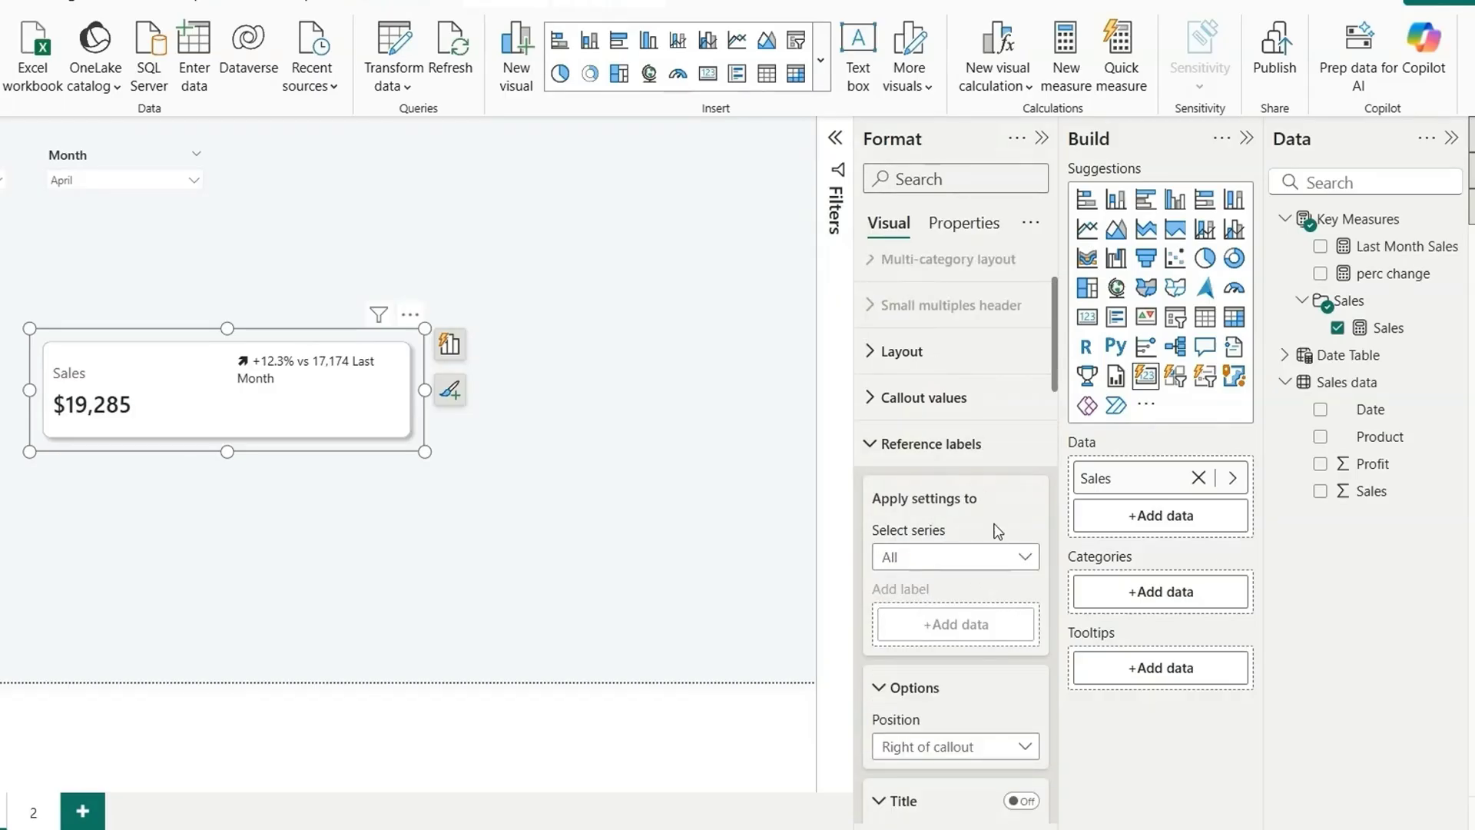
scroll(997, 534, "down", 8)
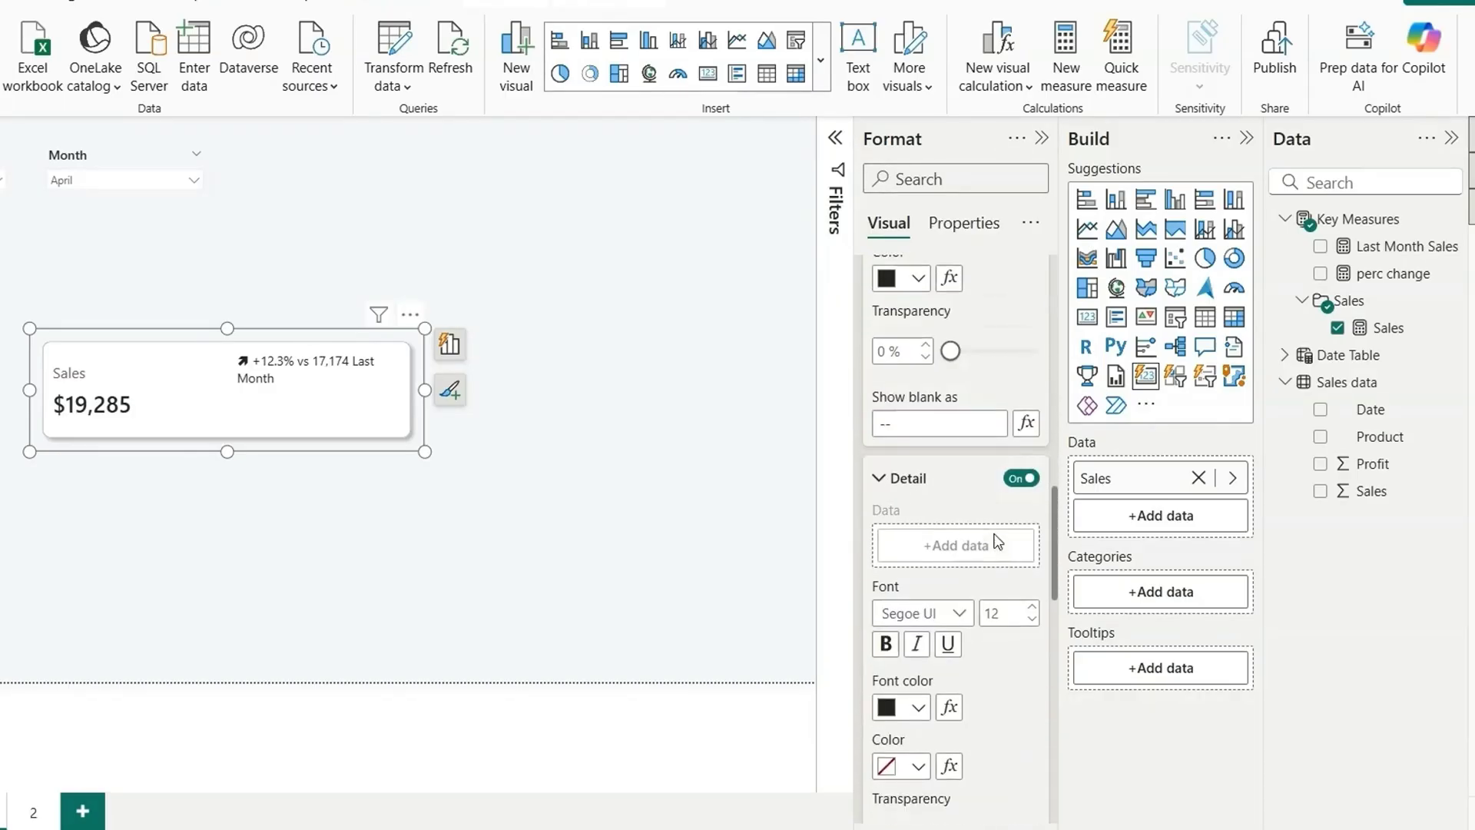
scroll(997, 542, "down", 5)
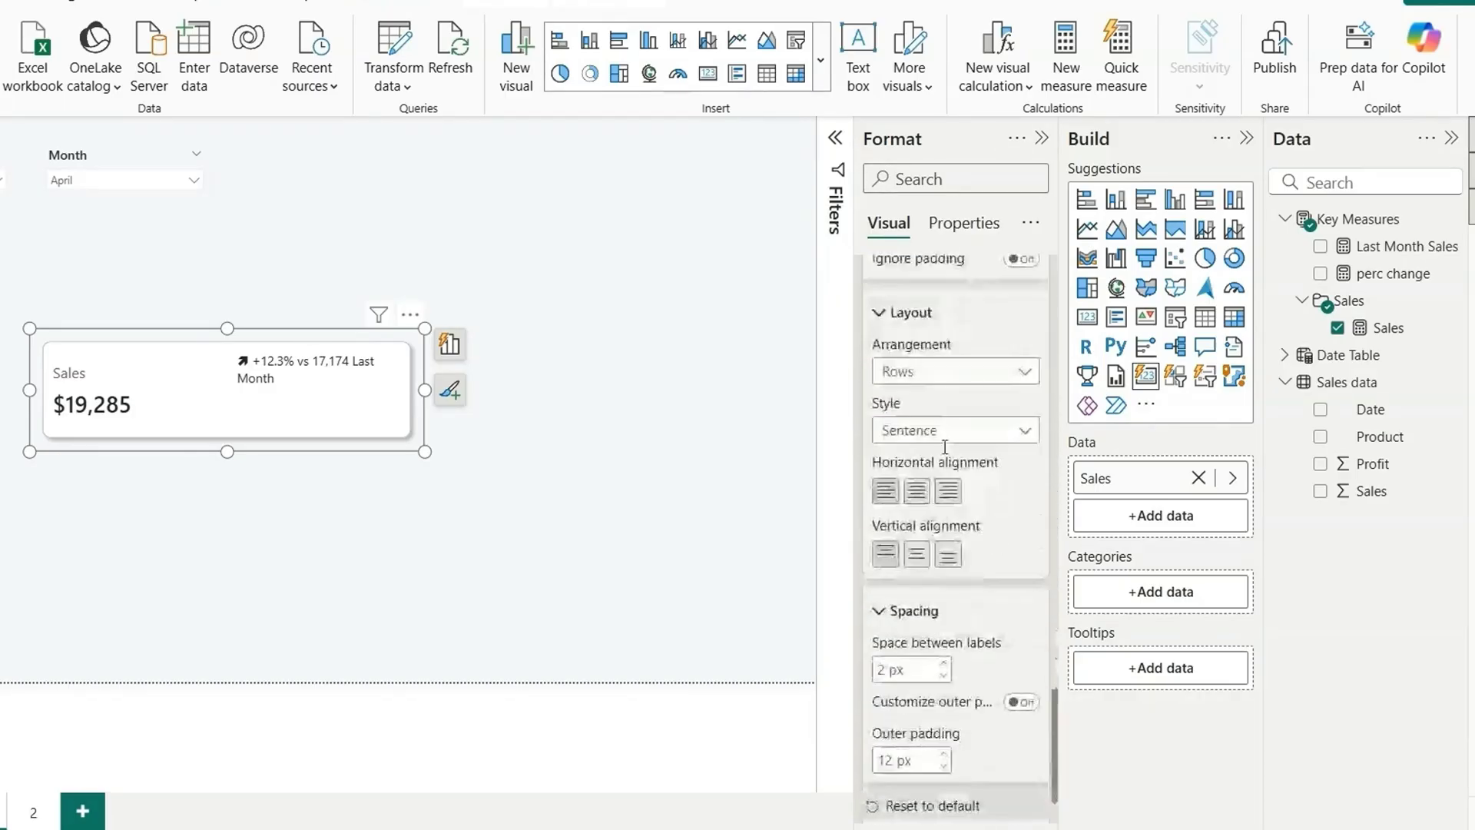
left_click(912, 374)
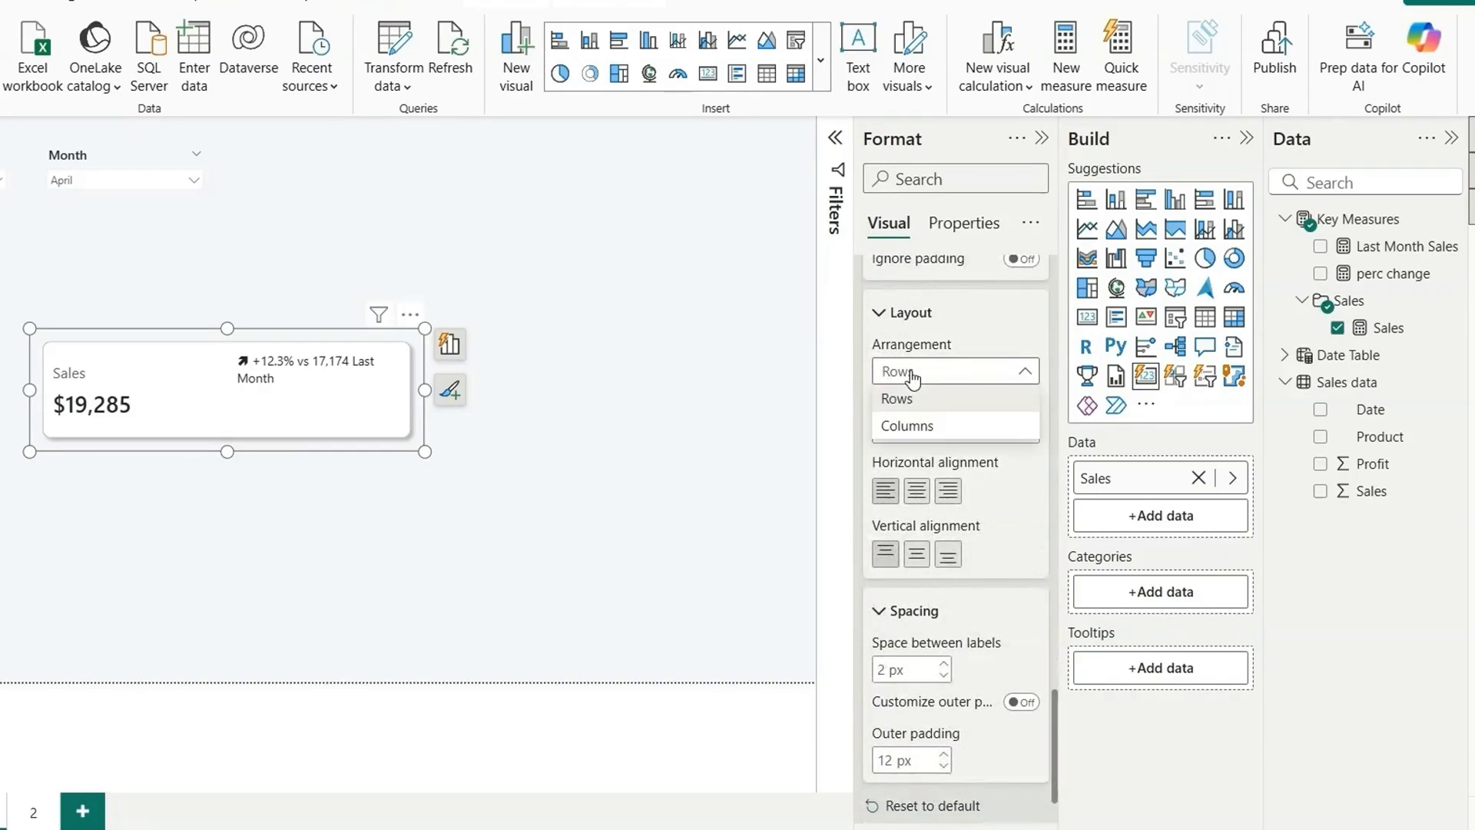
left_click(953, 425)
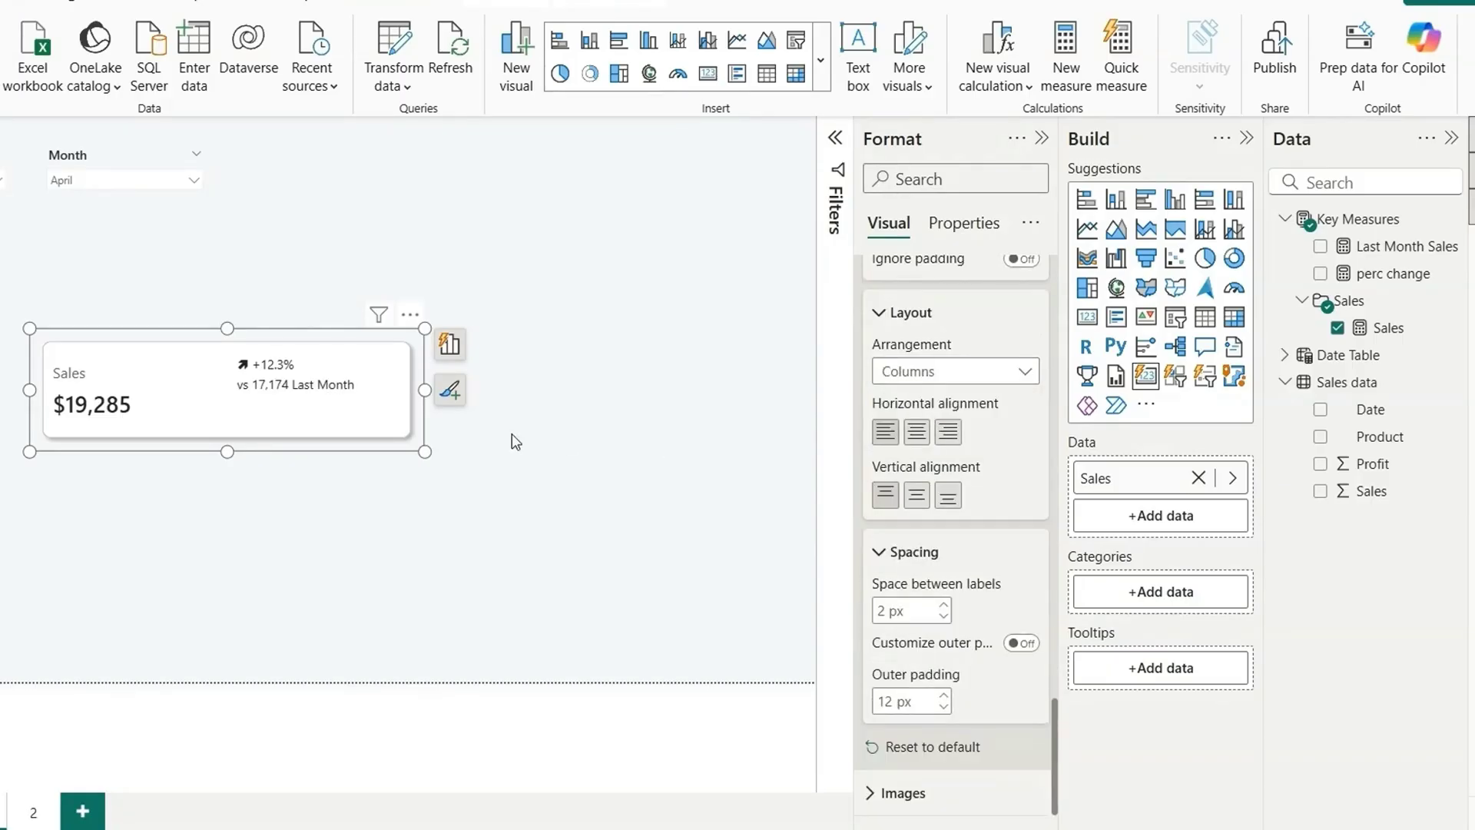
left_click(919, 499)
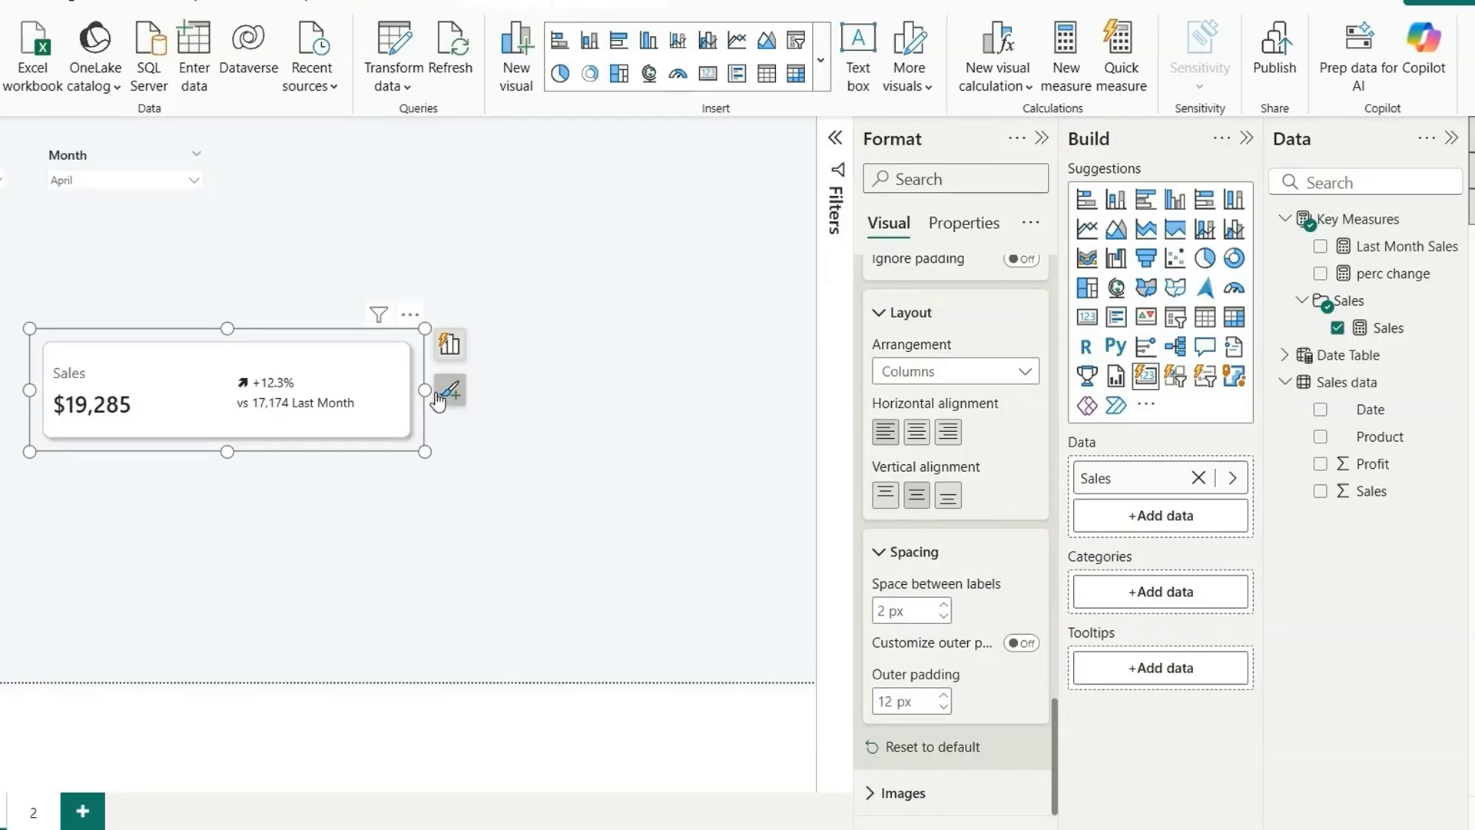
Narrow the Sales card and set the reference labels' outer padding to 0 px.
left_click_drag(425, 391, 356, 411)
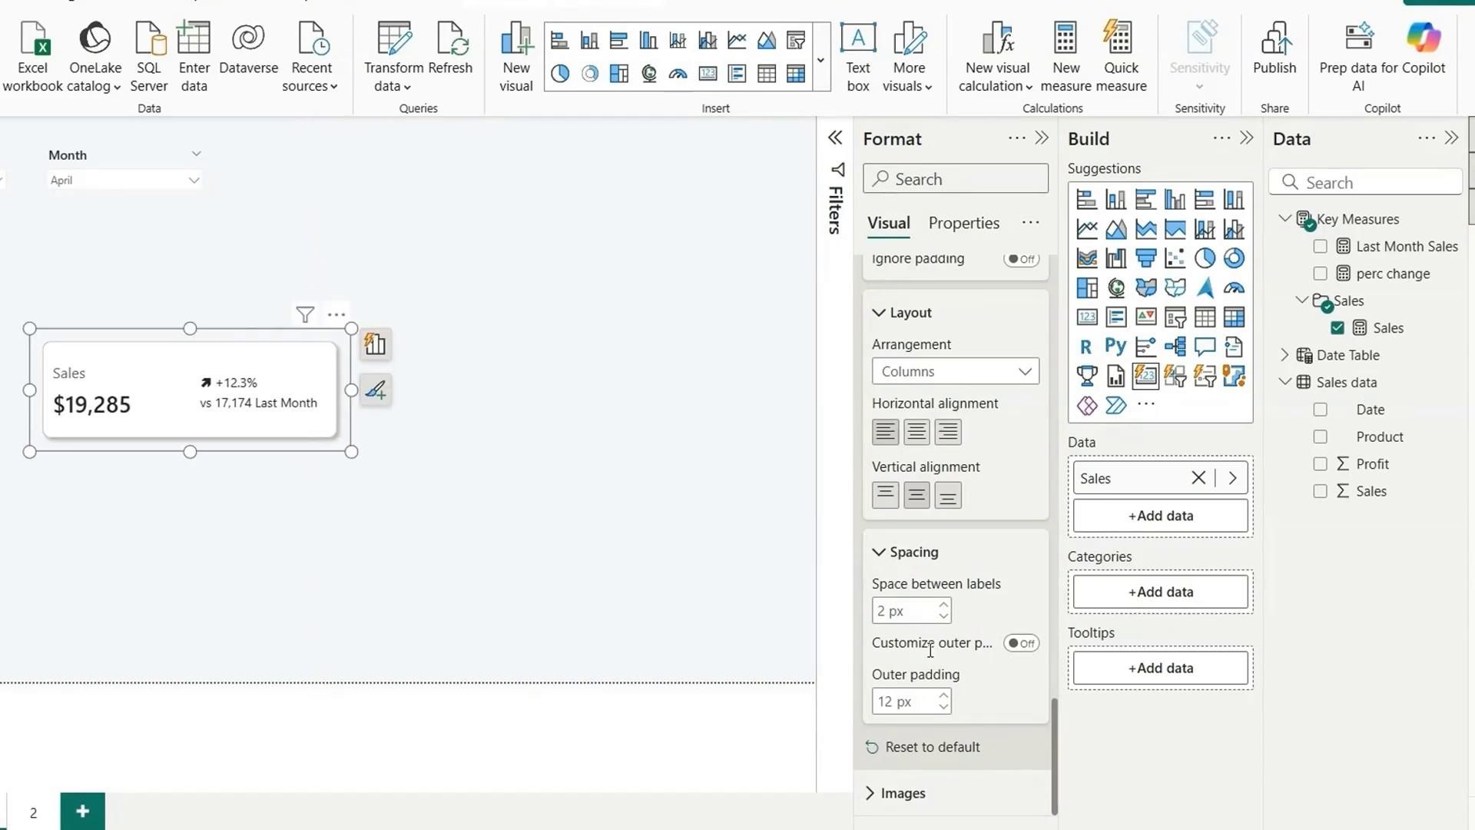
type("0")
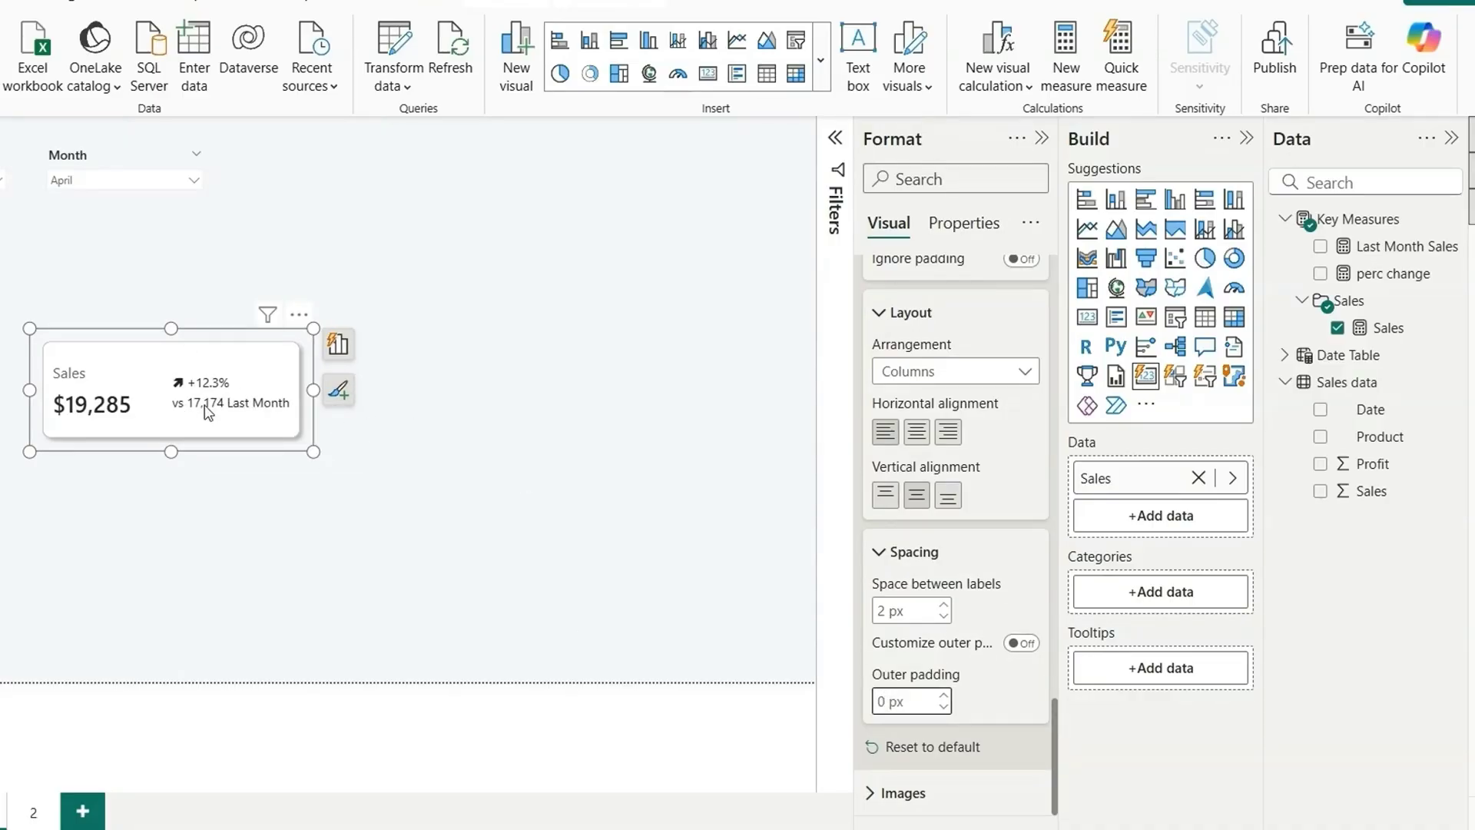
Change the FORMAT string in the Last Month Sales measure to "$#,##0" and widen the card slightly to fit the label.
left_click(1390, 246)
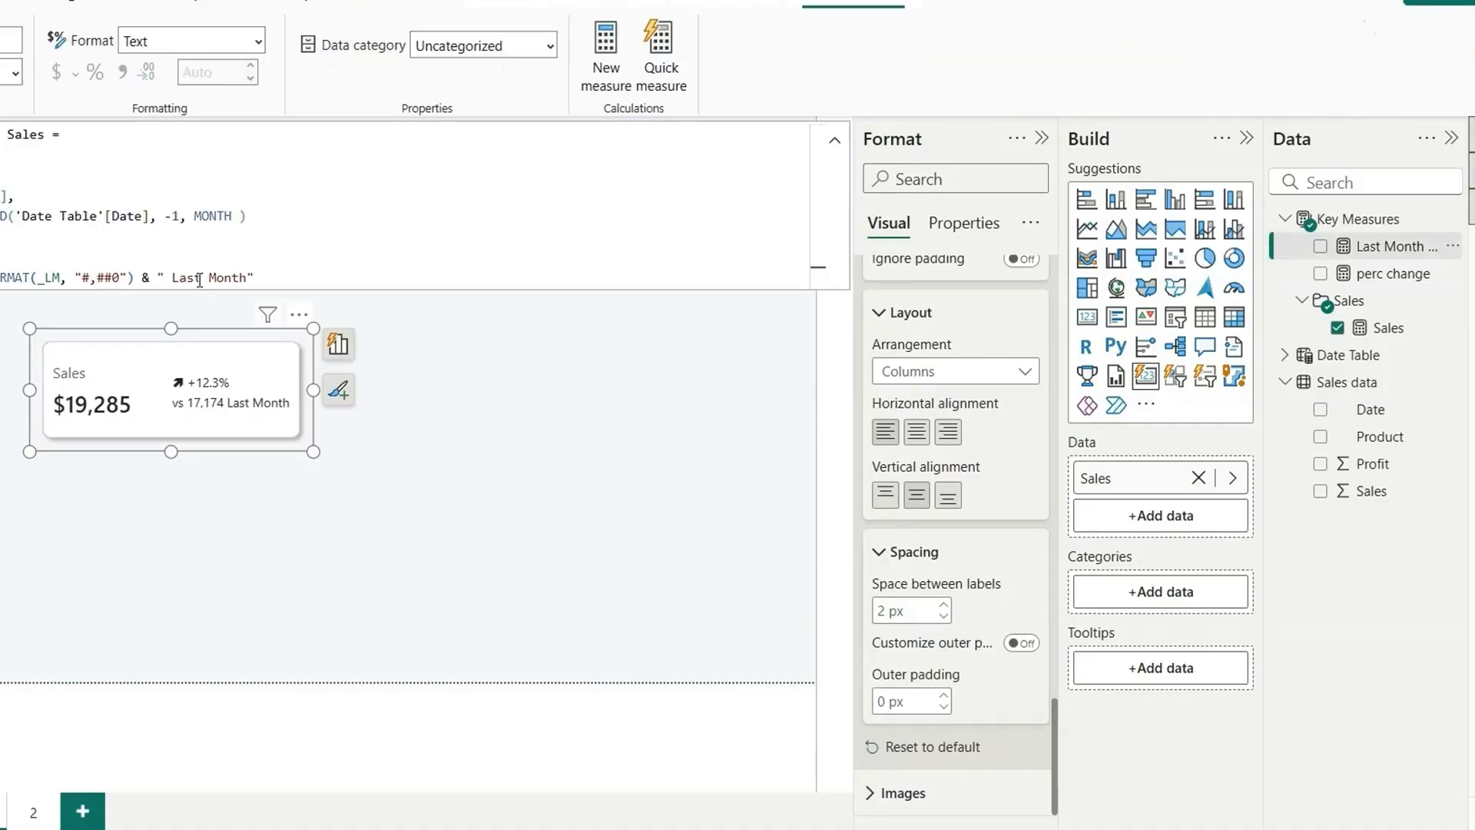
left_click(87, 278)
type("$")
key("Return")
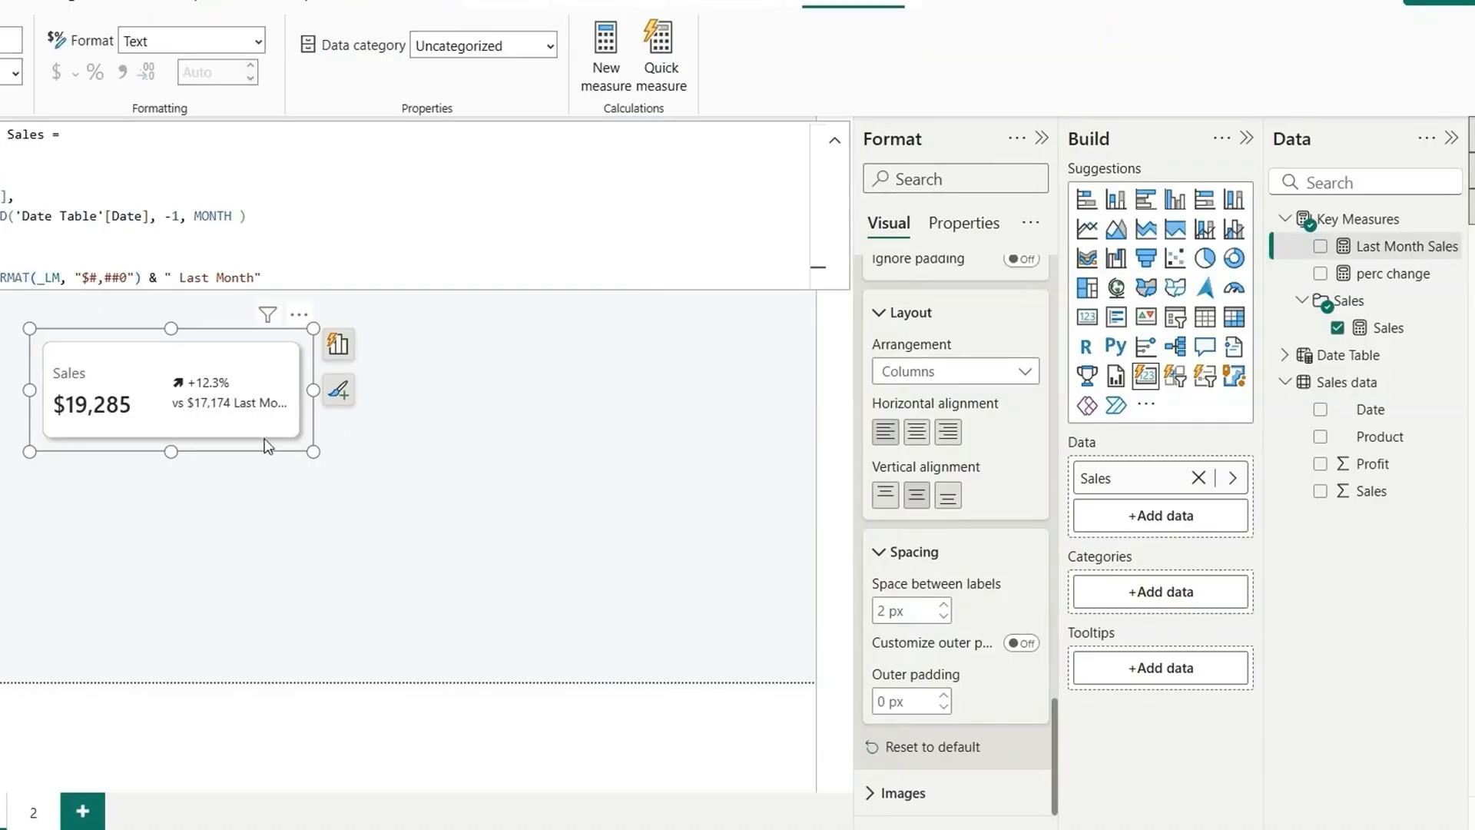
left_click_drag(323, 395, 332, 394)
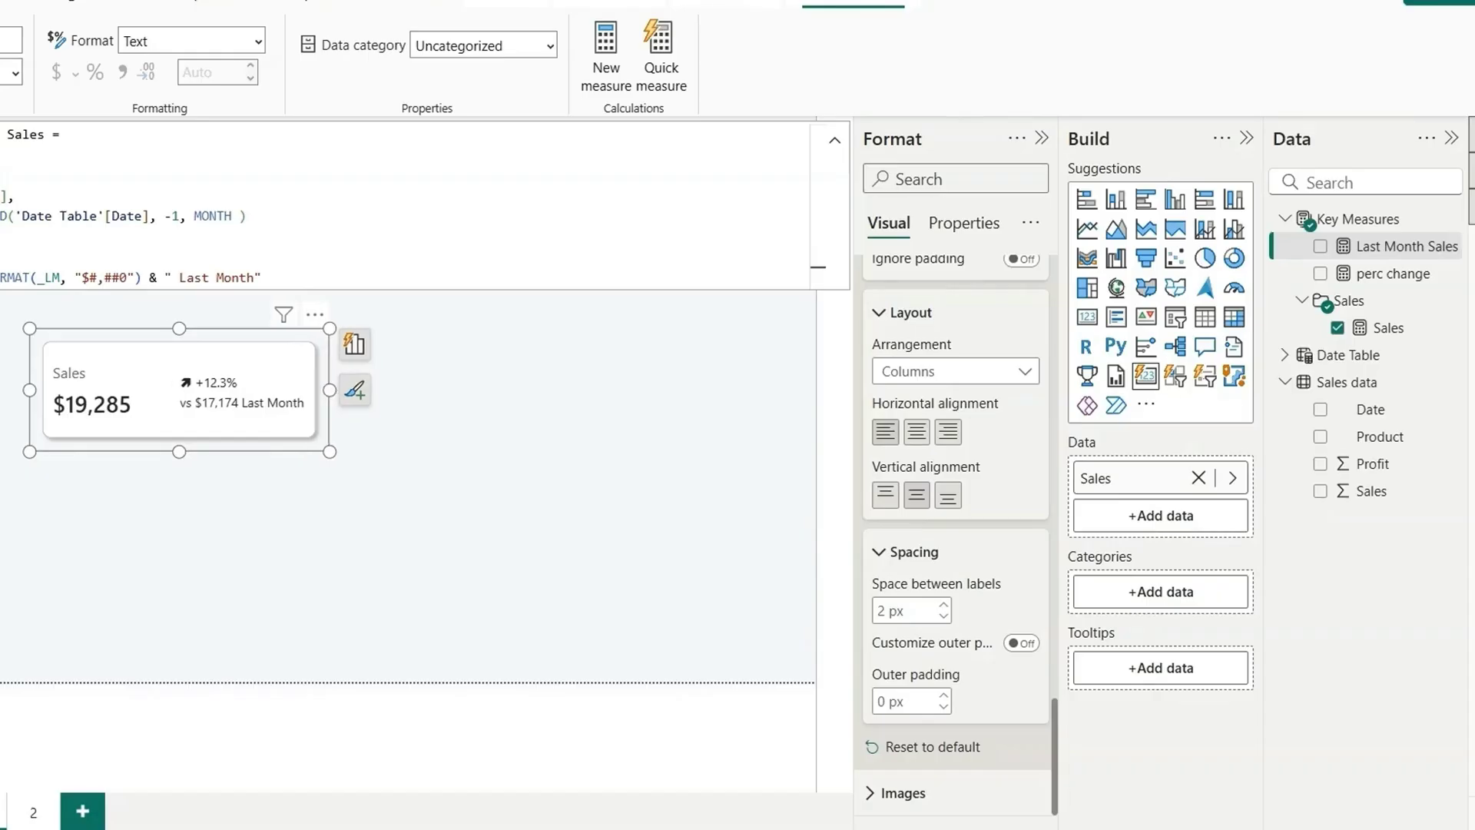
Copy the _CM, _PM and _perc variable definitions from the perc change measure into a new measure.
left_click(543, 318)
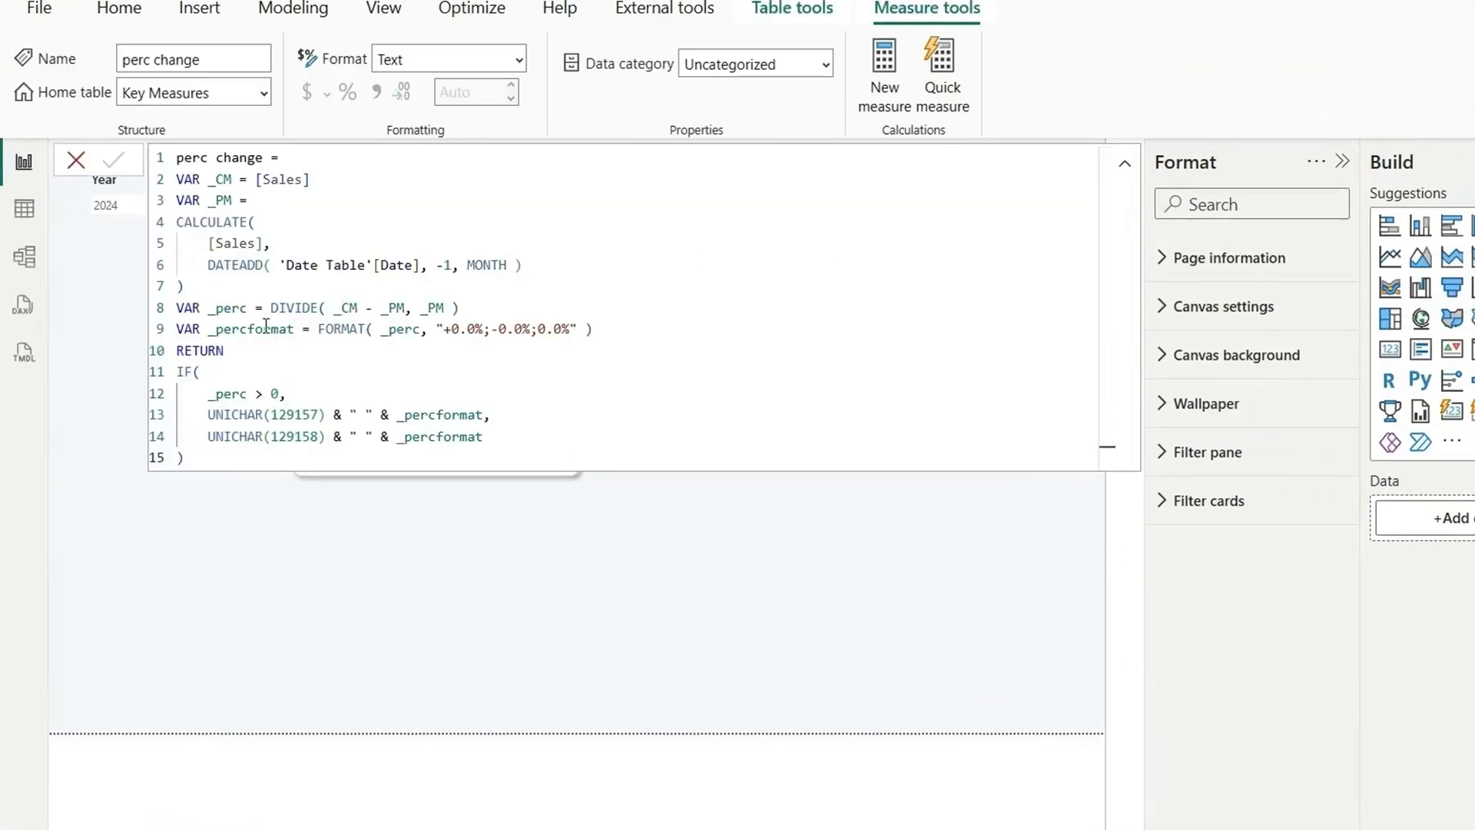
left_click_drag(460, 308, 176, 179)
key("ctrl+c")
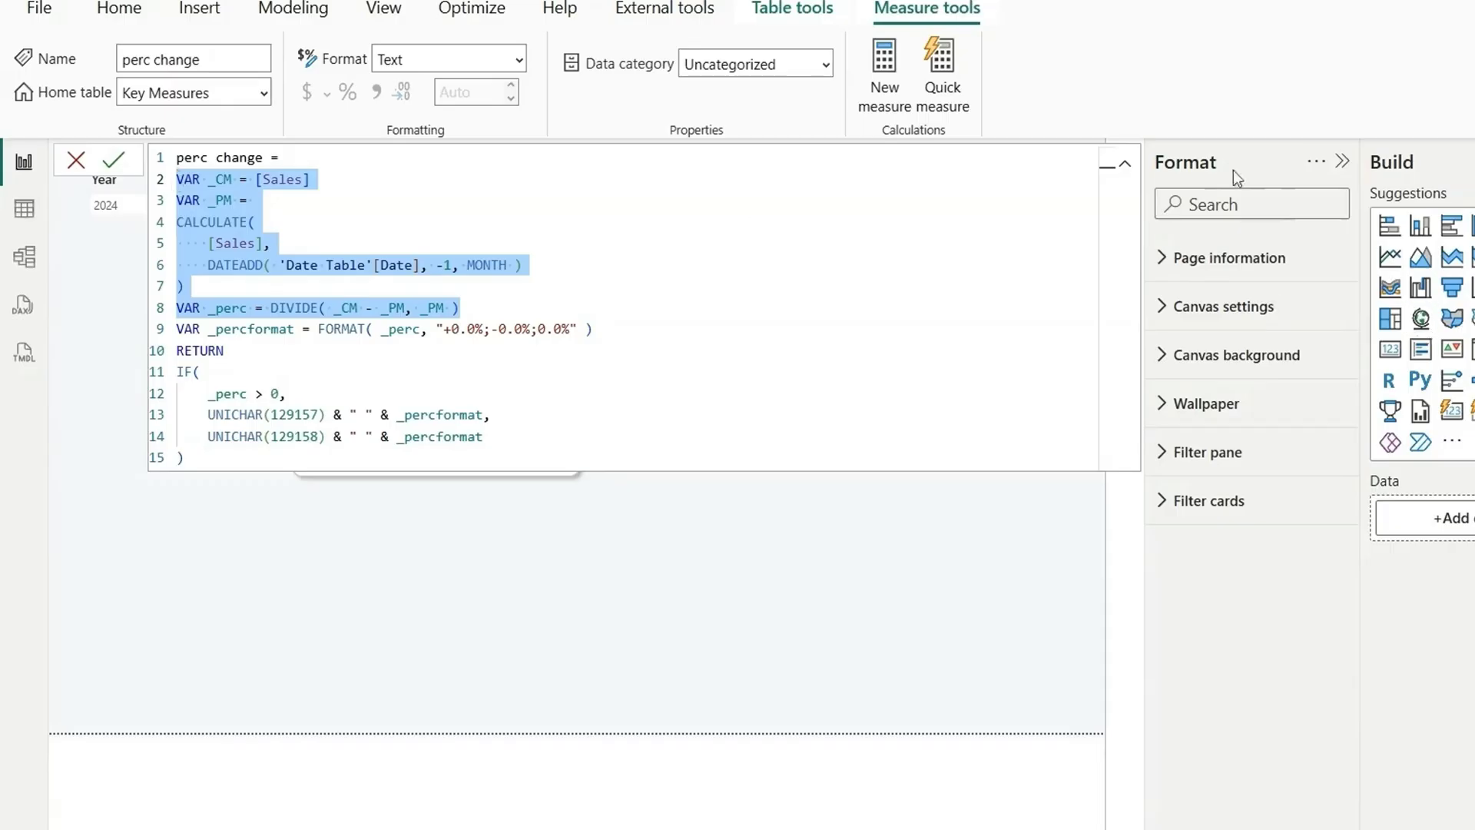
left_click(884, 77)
key("ctrl+v")
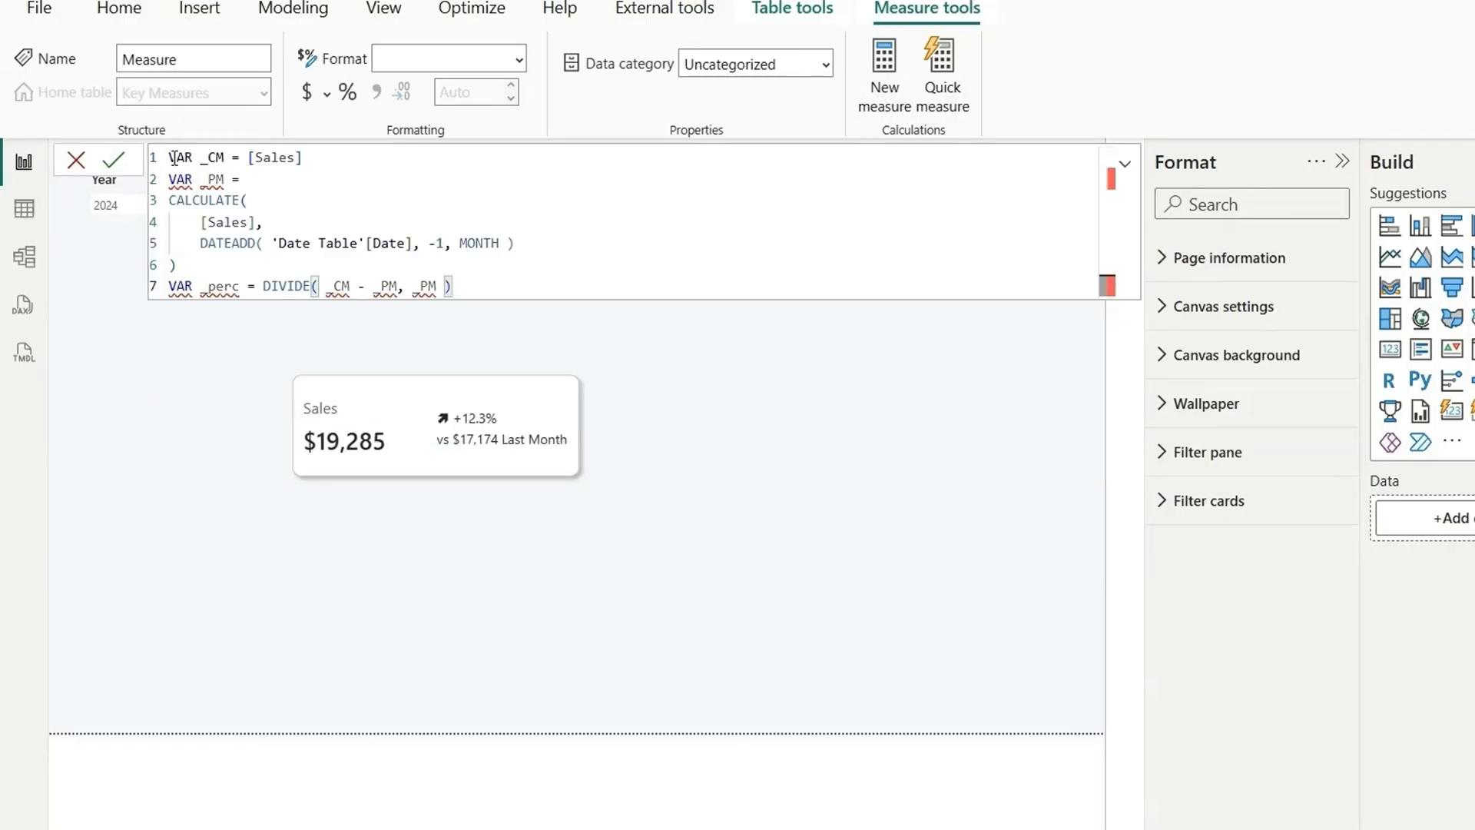
Name the new measure CF above the pasted variables and add an empty line below the _perc variable.
left_click(180, 161)
key("Return")
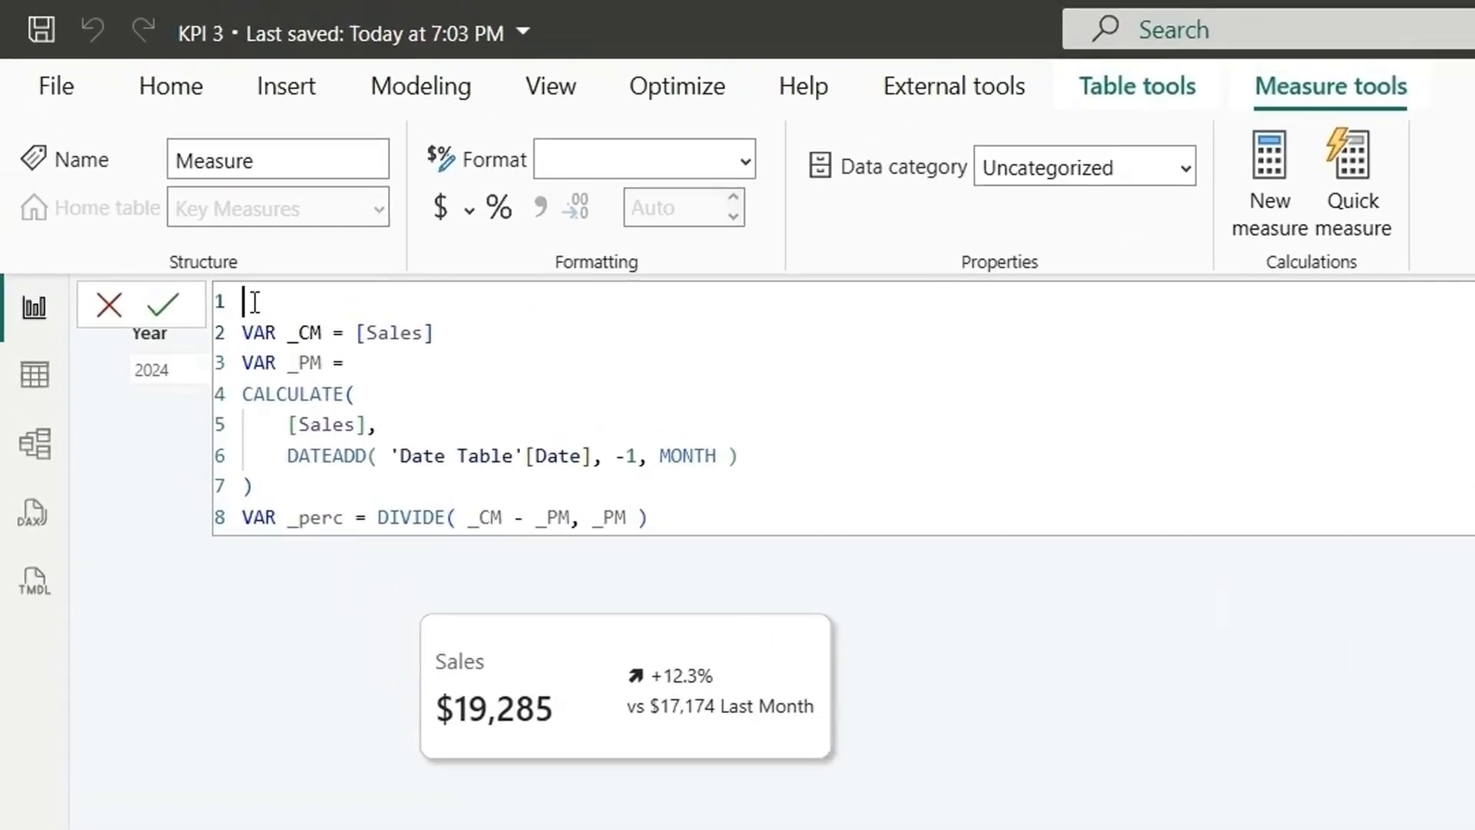
type("Ch")
left_click(688, 511)
key("Return")
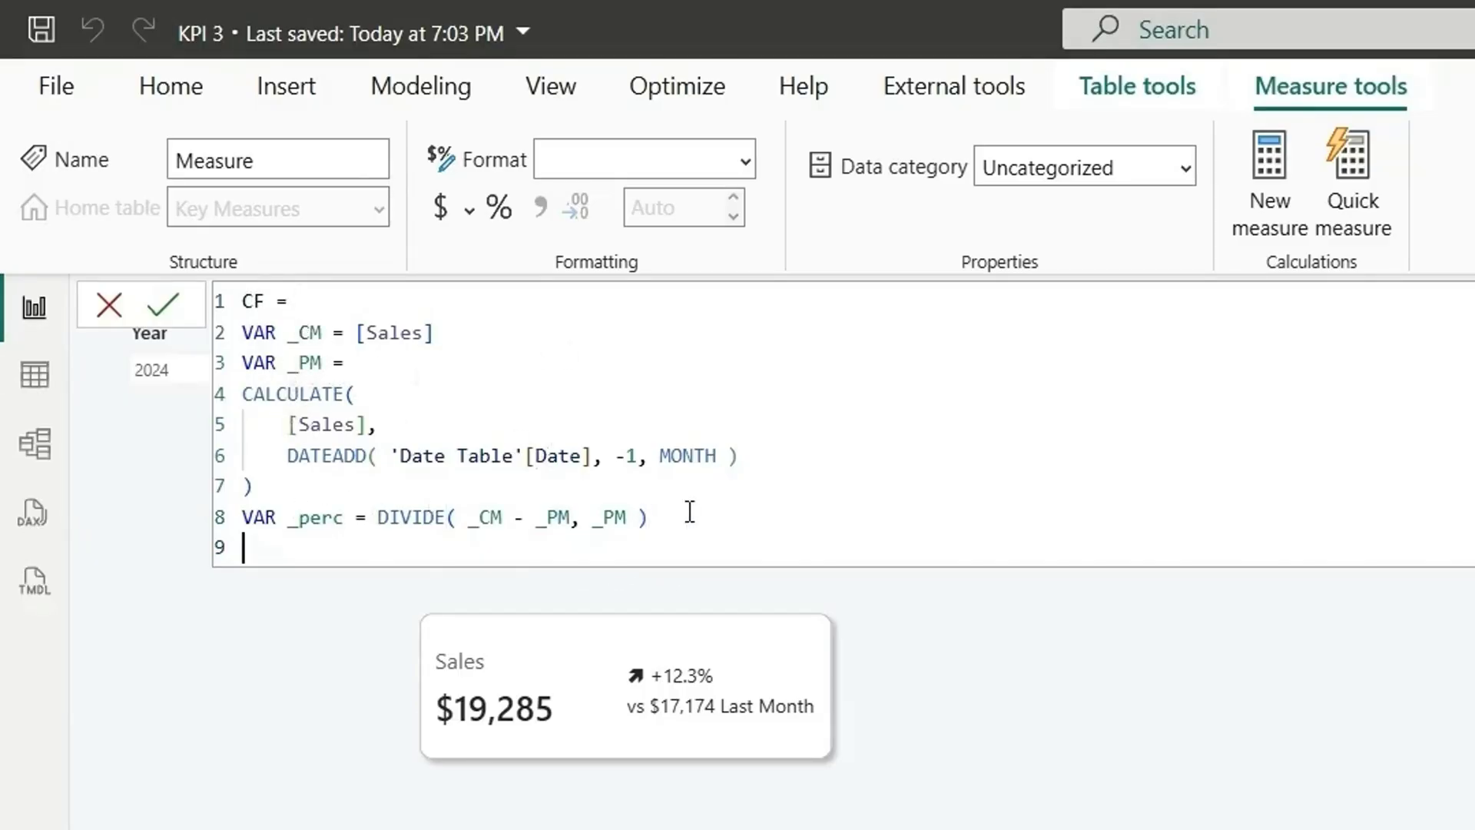
type("var")
key("Tab")
key("BackSpace")
key("BackSpace")
key("BackSpace")
Add a RETURN clause to the CF measure with an IF expression giving "Green" when _perc > 0.
type("ret")
key("Tab")
key("Return")
type("IF(")
key("Return")
type("_perc")
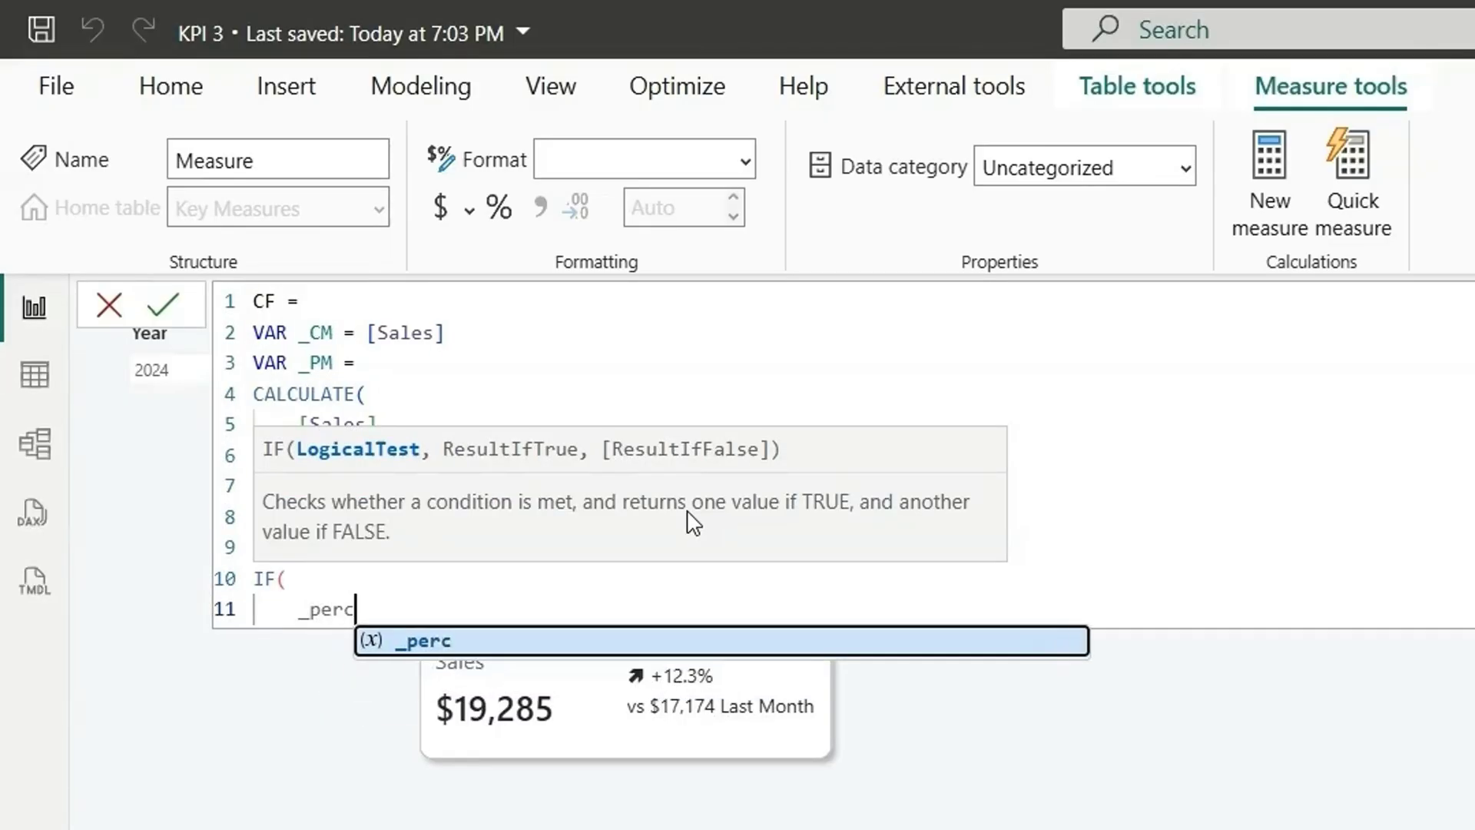
key("Escape")
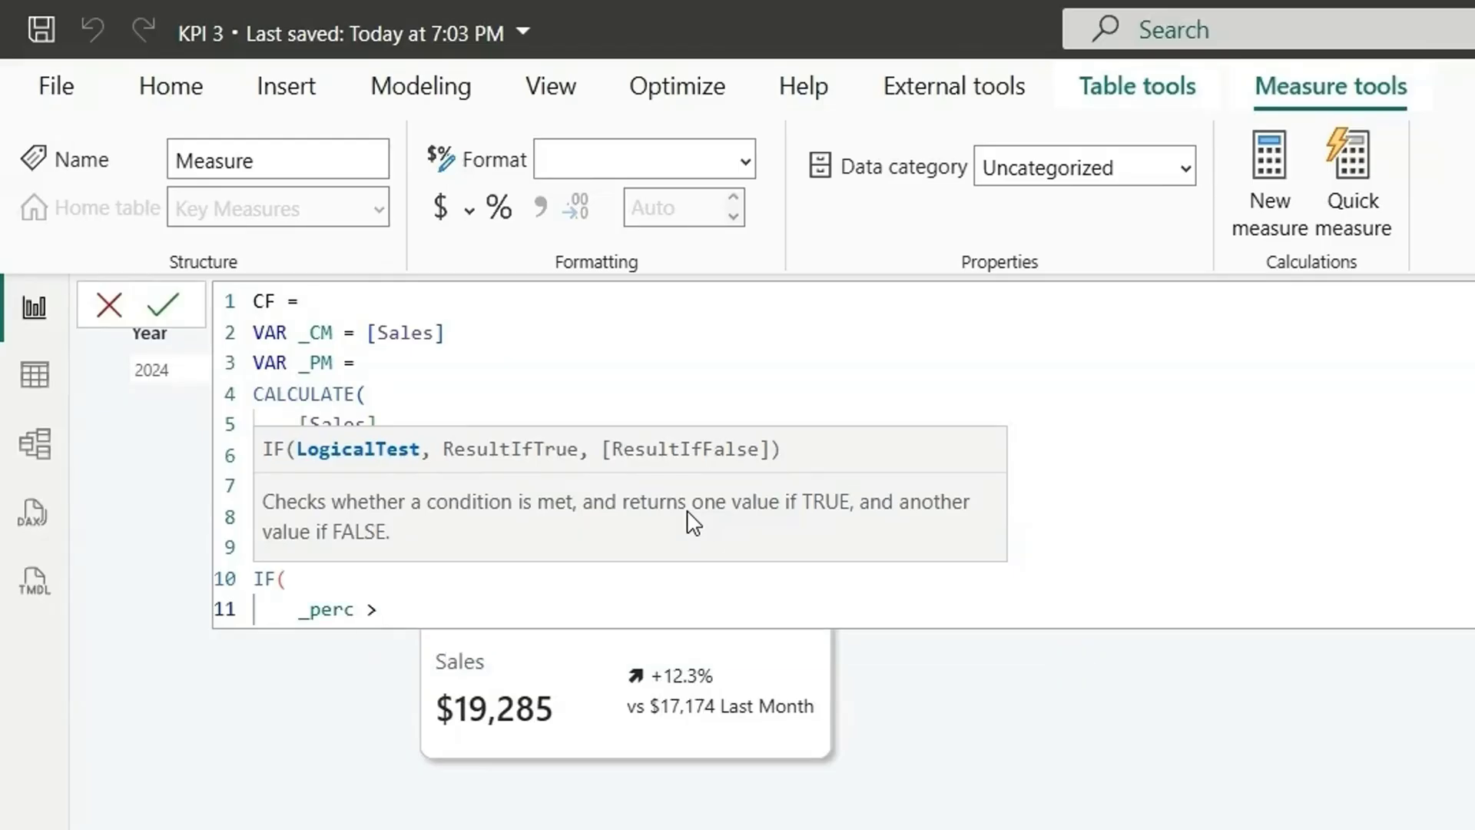
type("> 0, \"Green\",")
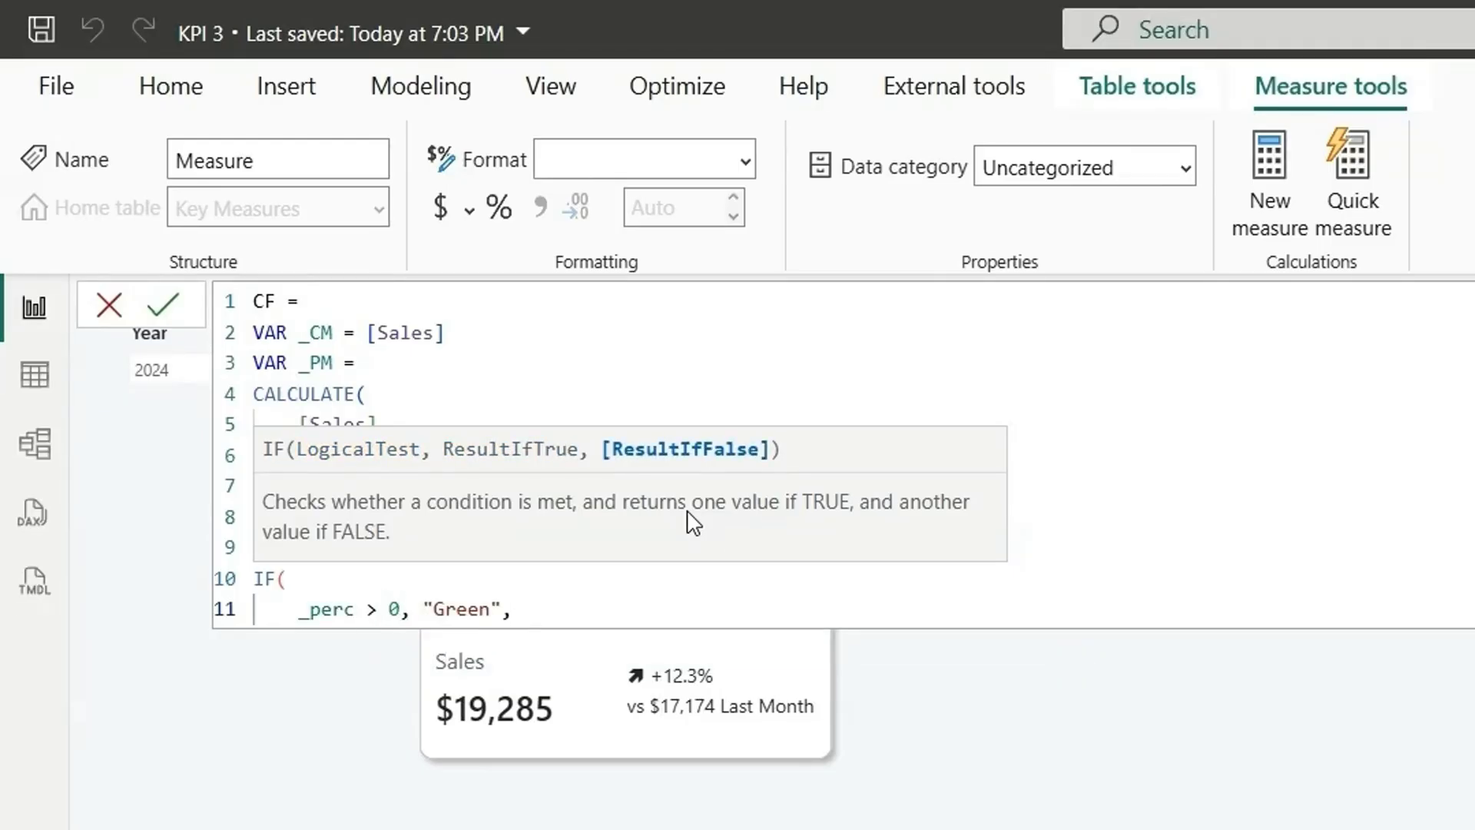
Duplicate the _perc > 0 condition line and change the copy to _perc < 0 with the result "Red".
key("shift+alt+Down")
left_click(379, 640)
key("BackSpace")
type("<")
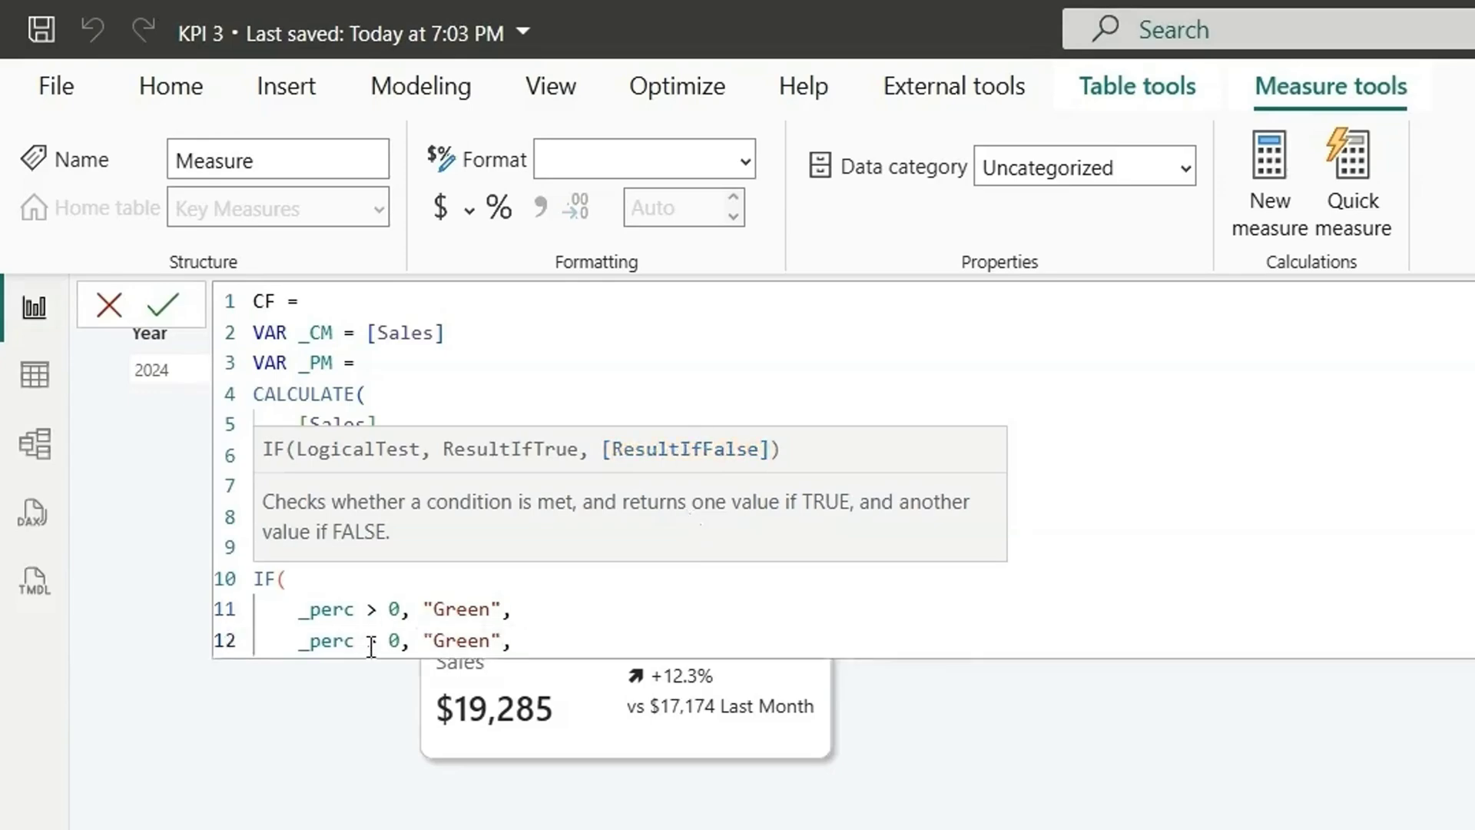
double_click(454, 640)
type("Red")
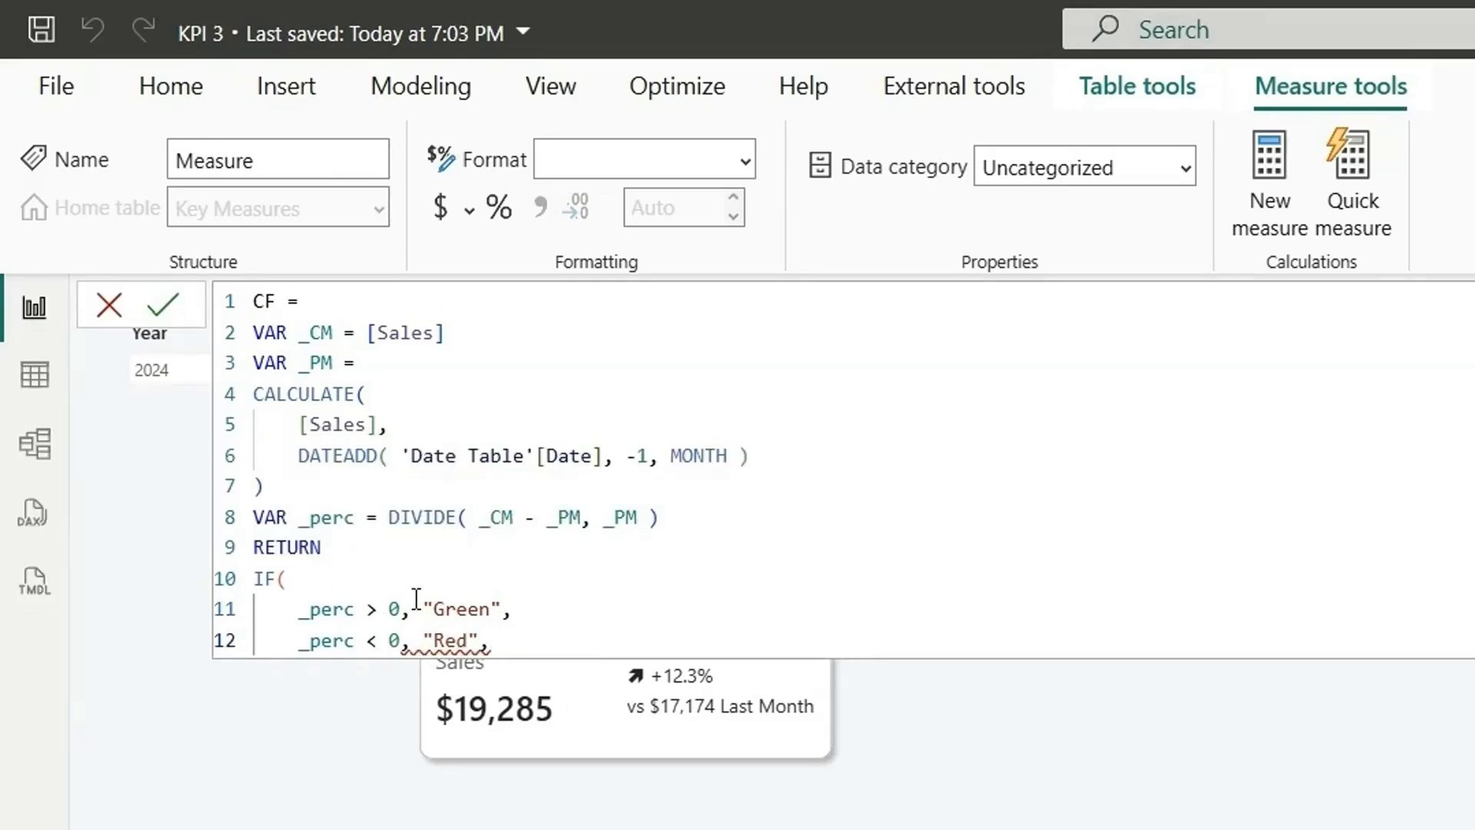
Replace the IF function in the CF measure with SWITCH and add TRUE() as its first argument.
left_click(275, 577)
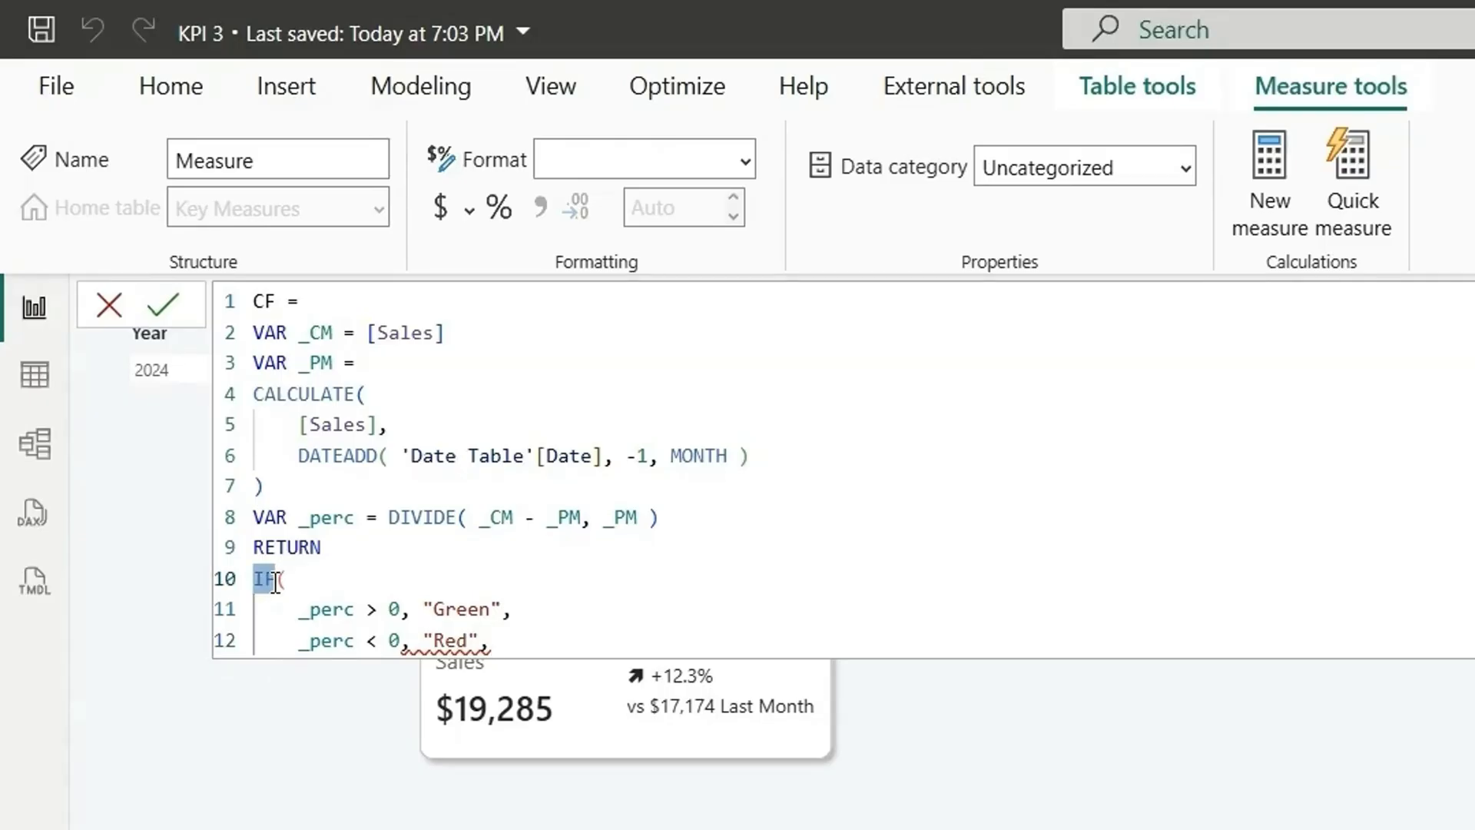
type("SWITCH")
key("Return")
type("TRUE(),")
Add "Grey" as the fallback result, close the SWITCH expression, and commit the CF measure.
left_click(545, 674)
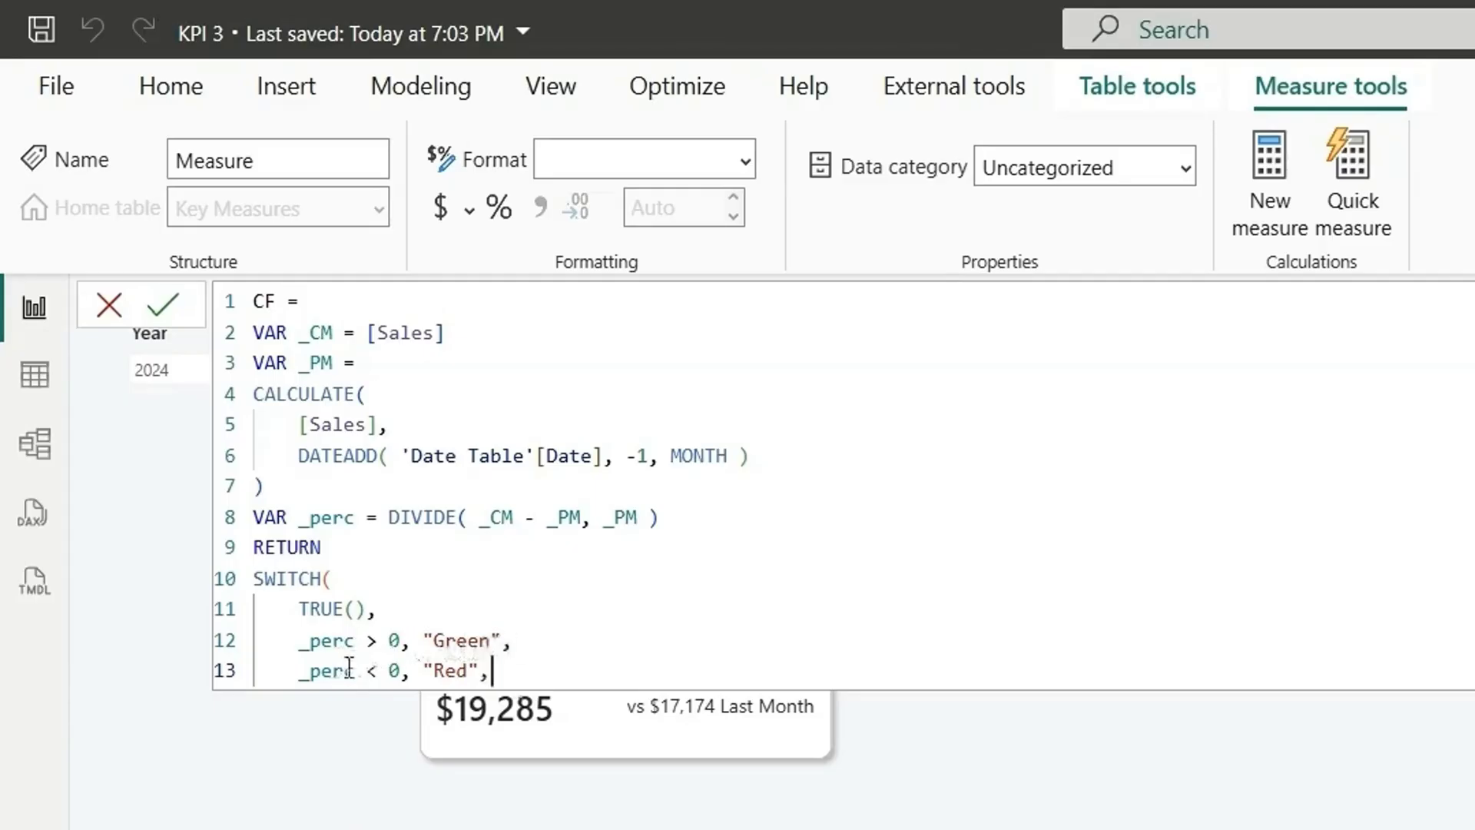
key("Return")
type("\"Grey\"")
key("Return")
type(")")
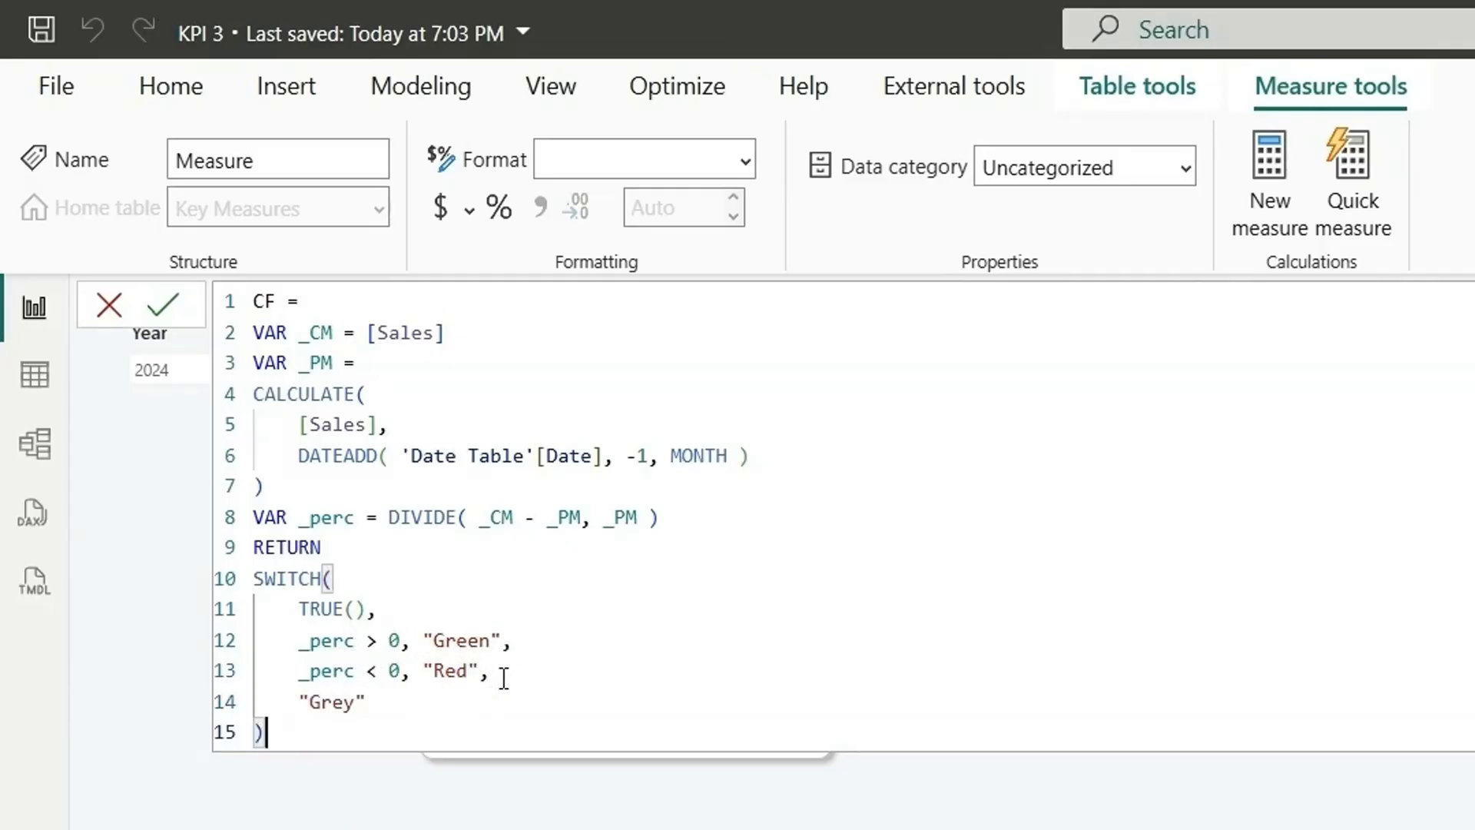
left_click(163, 305)
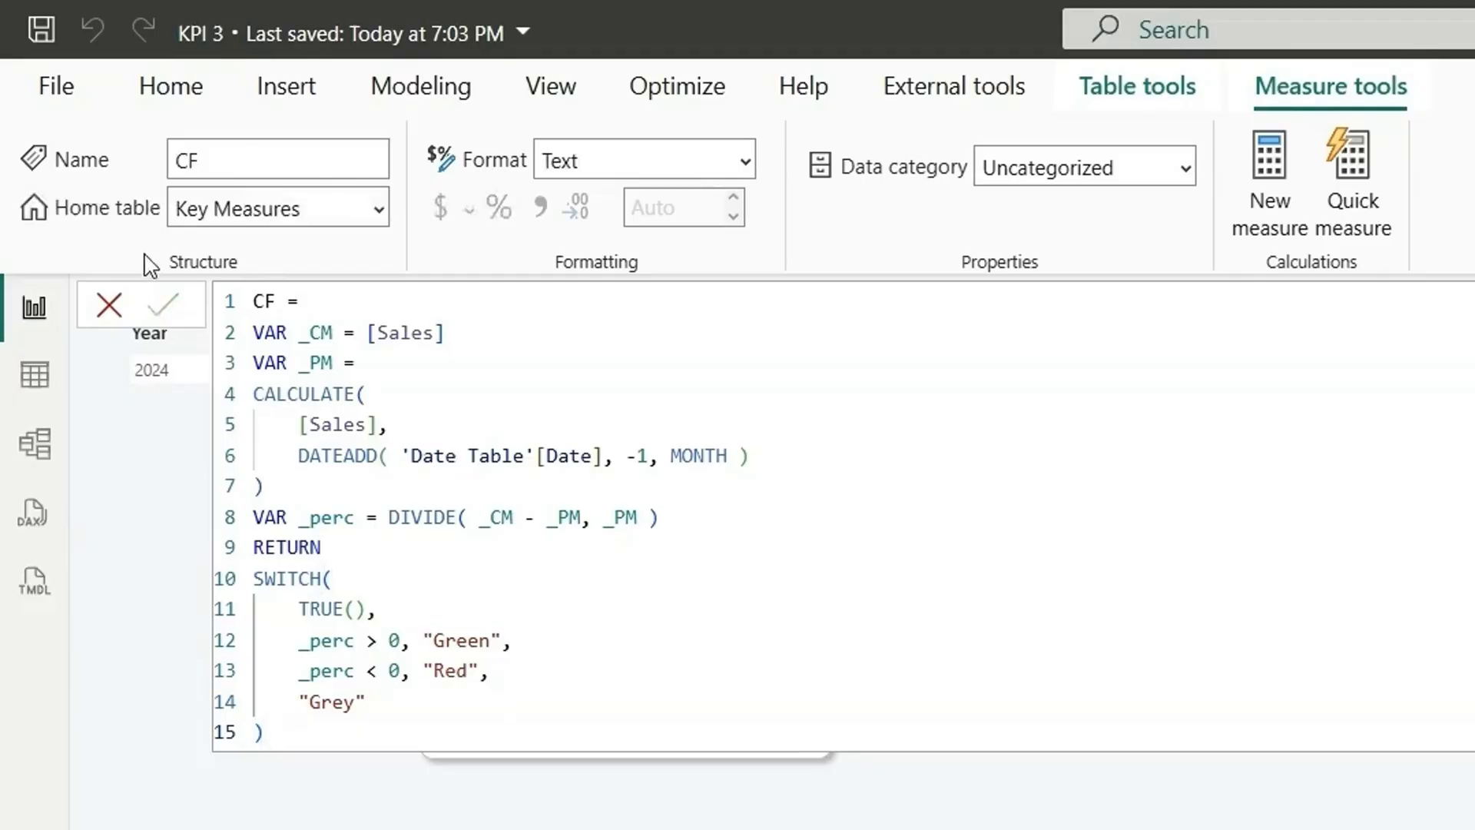
left_click(109, 305)
Open the conditional formatting of the value color for the Sales card's perc change reference label, with the Sales series selected.
left_click(746, 656)
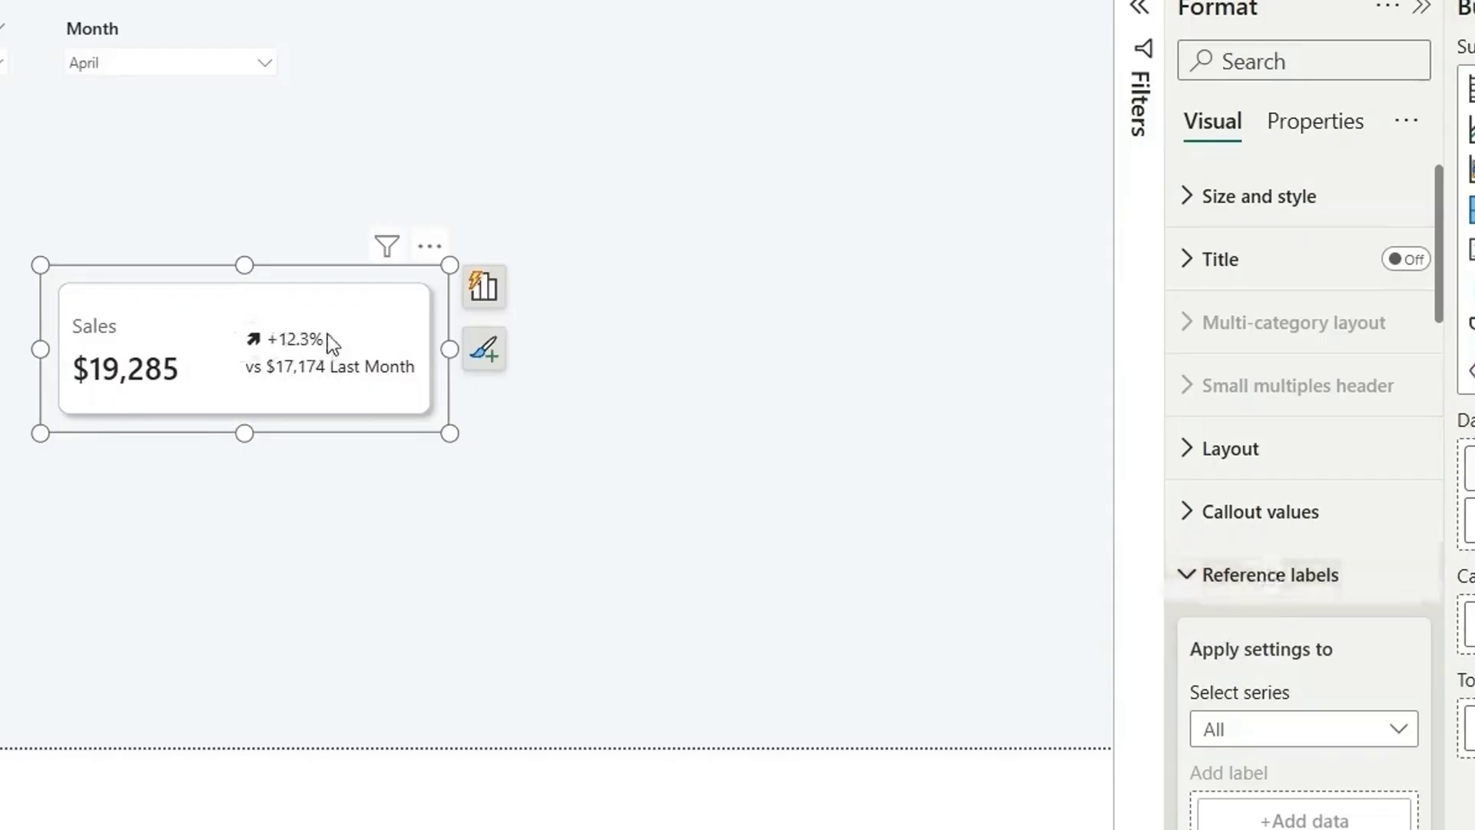
scroll(1288, 591, "down", 3)
left_click(1255, 520)
left_click(1304, 595)
scroll(1298, 596, "down", 2)
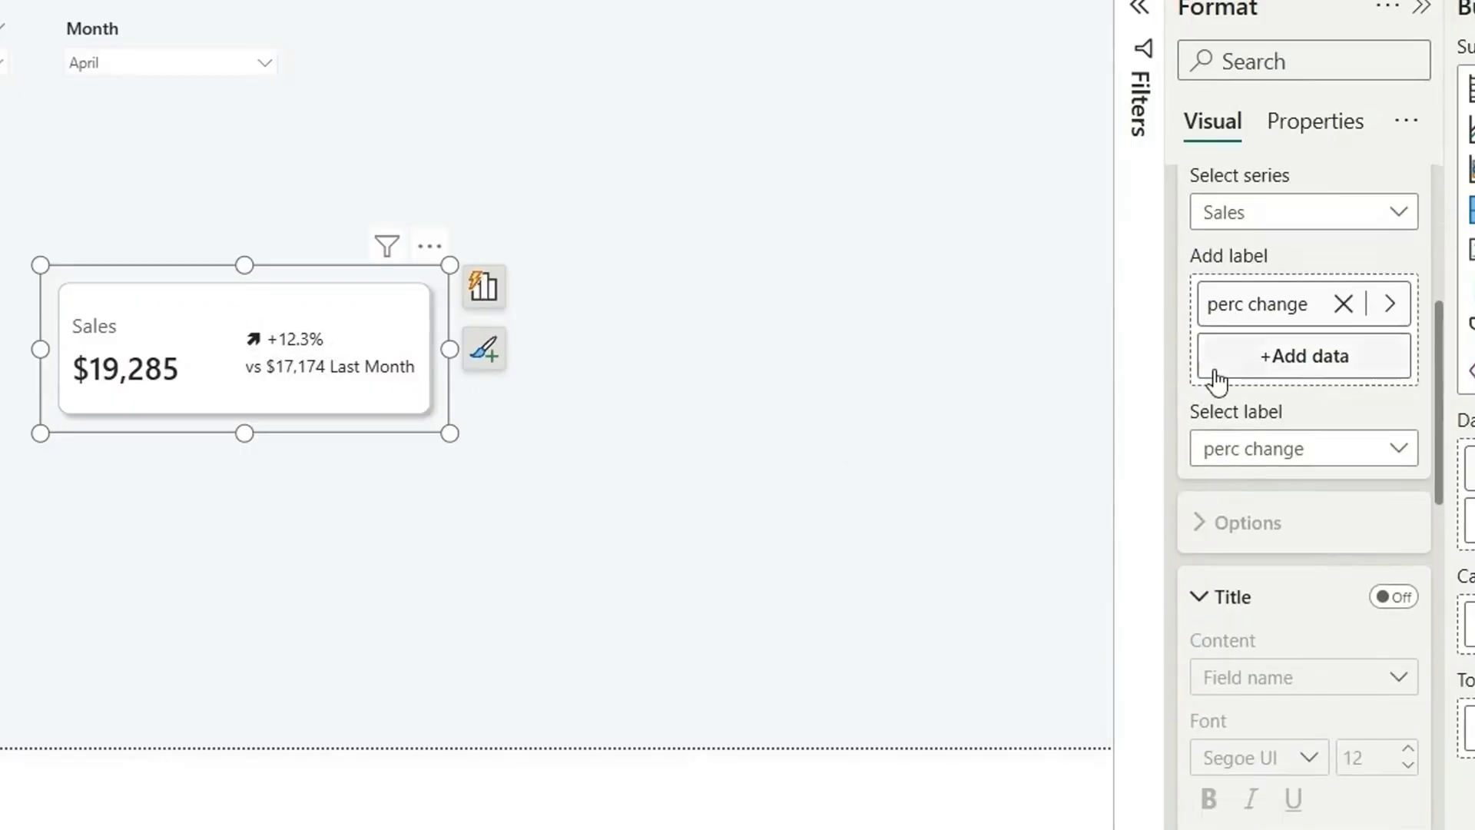
scroll(1275, 496, "down", 5)
scroll(1275, 497, "down", 5)
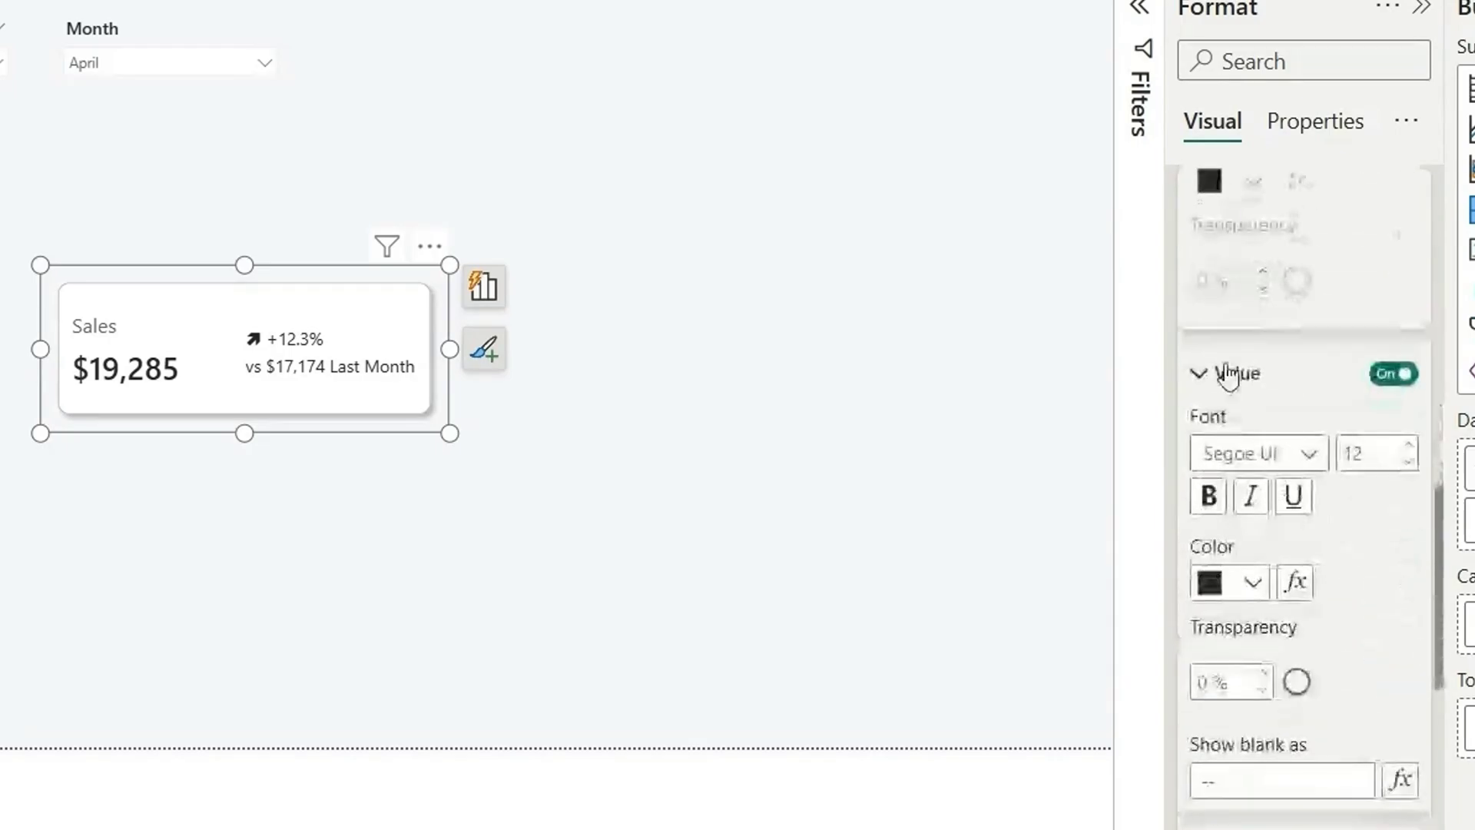
left_click(1298, 593)
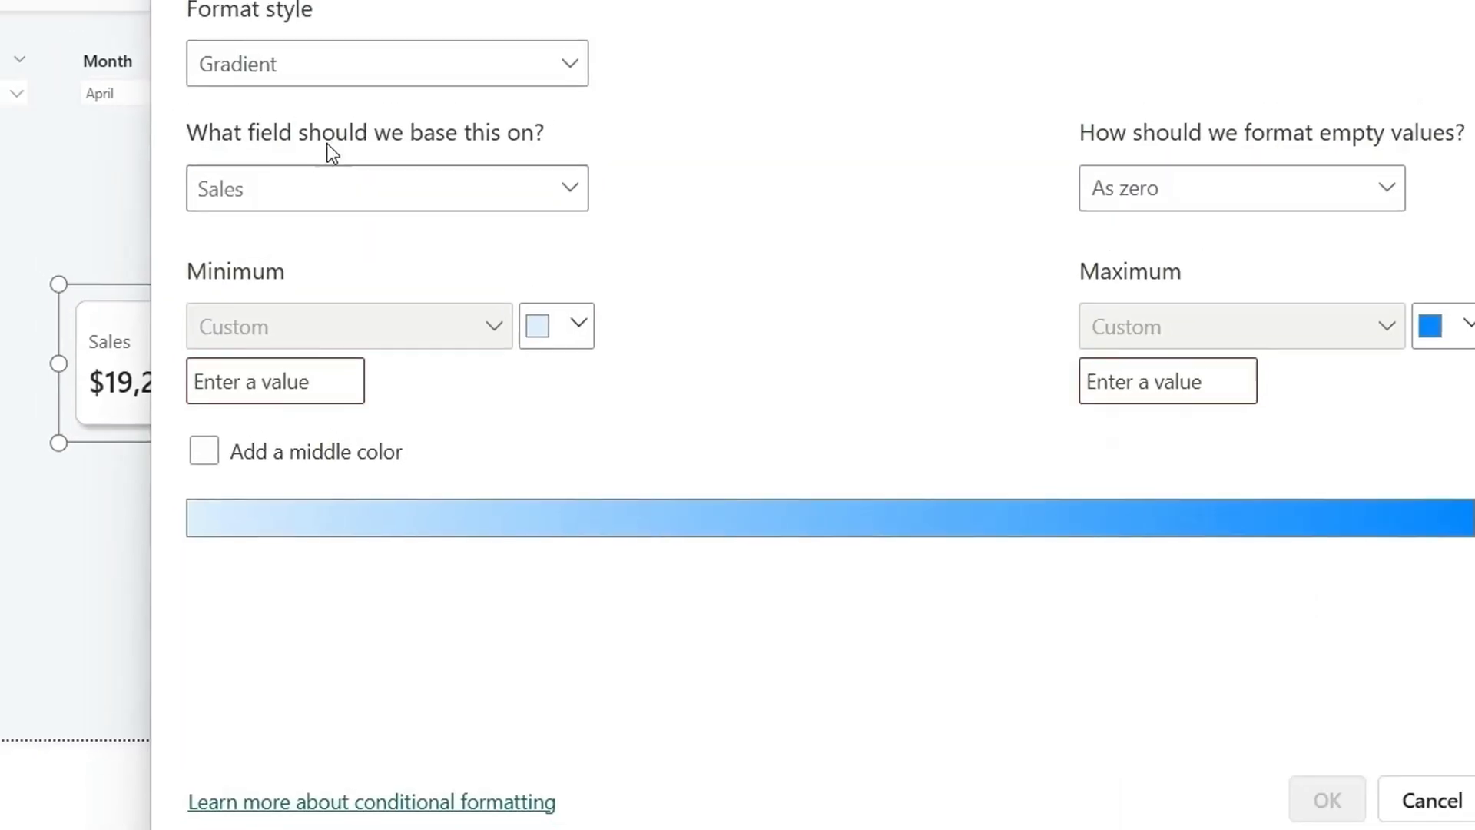
Set the label color's format style to Field value, base it on the CF measure, and apply the rule.
left_click(321, 28)
left_click(316, 288)
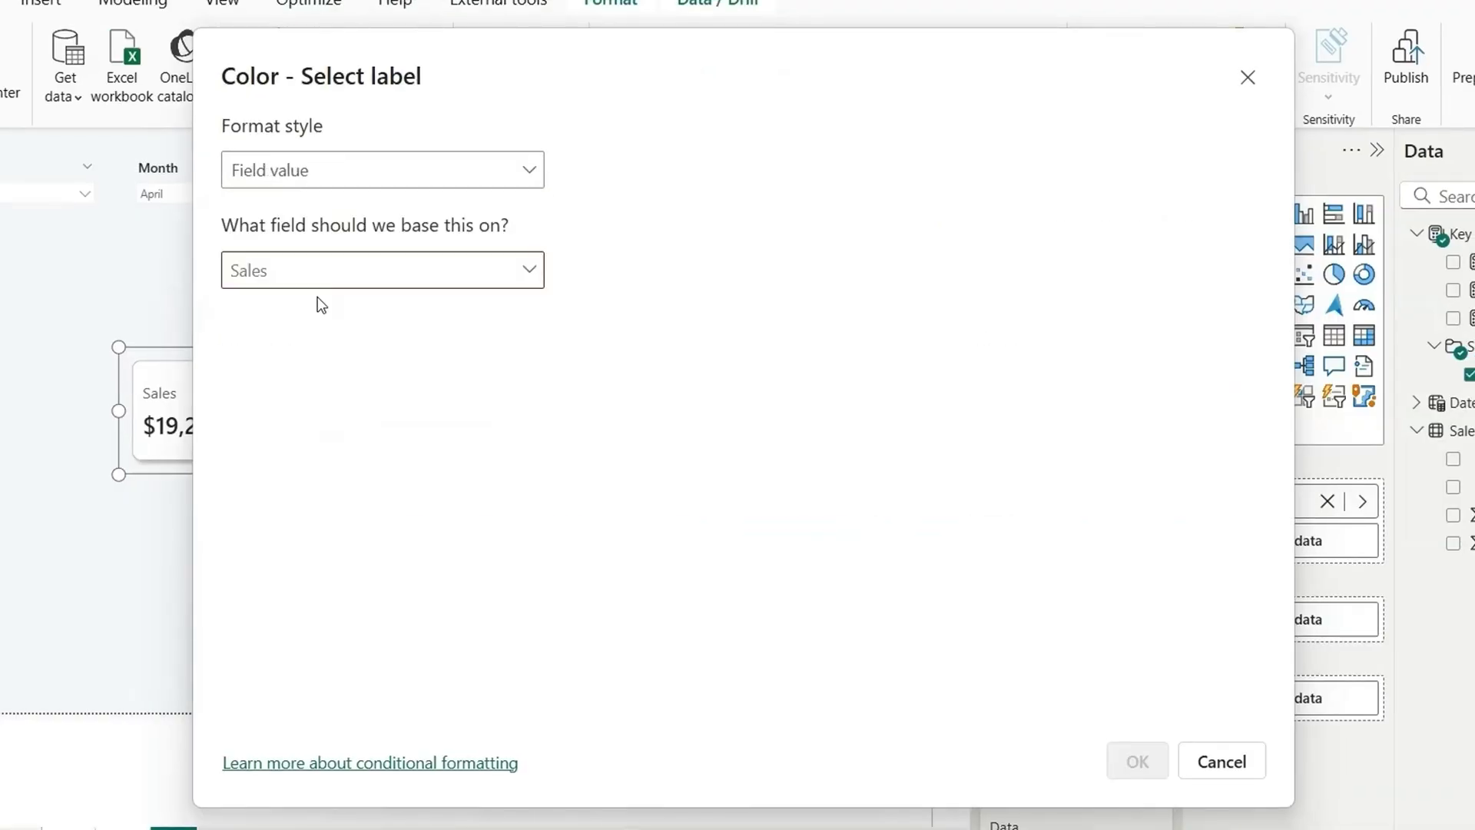
left_click(335, 275)
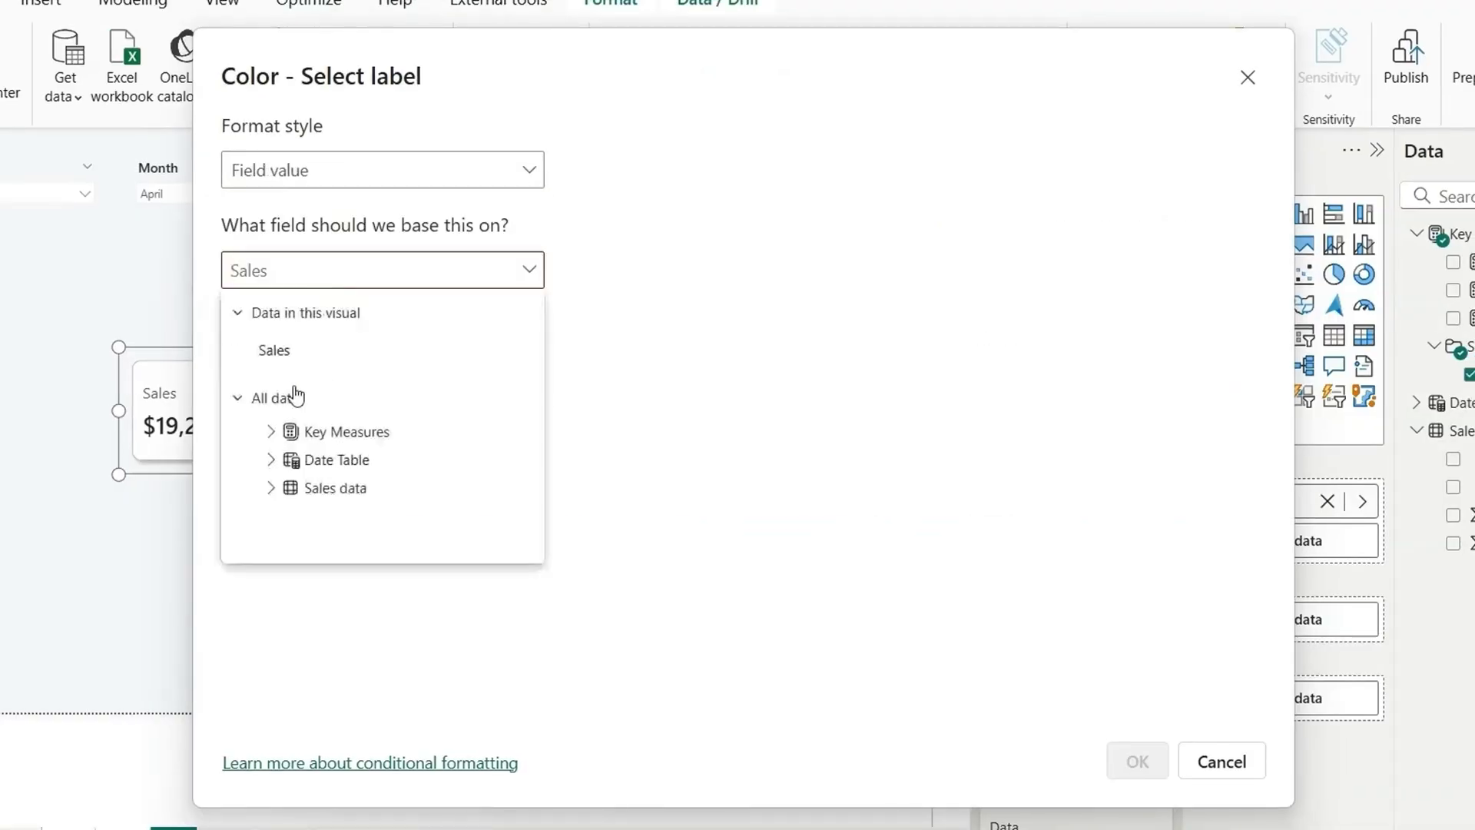
type("cf")
left_click(353, 421)
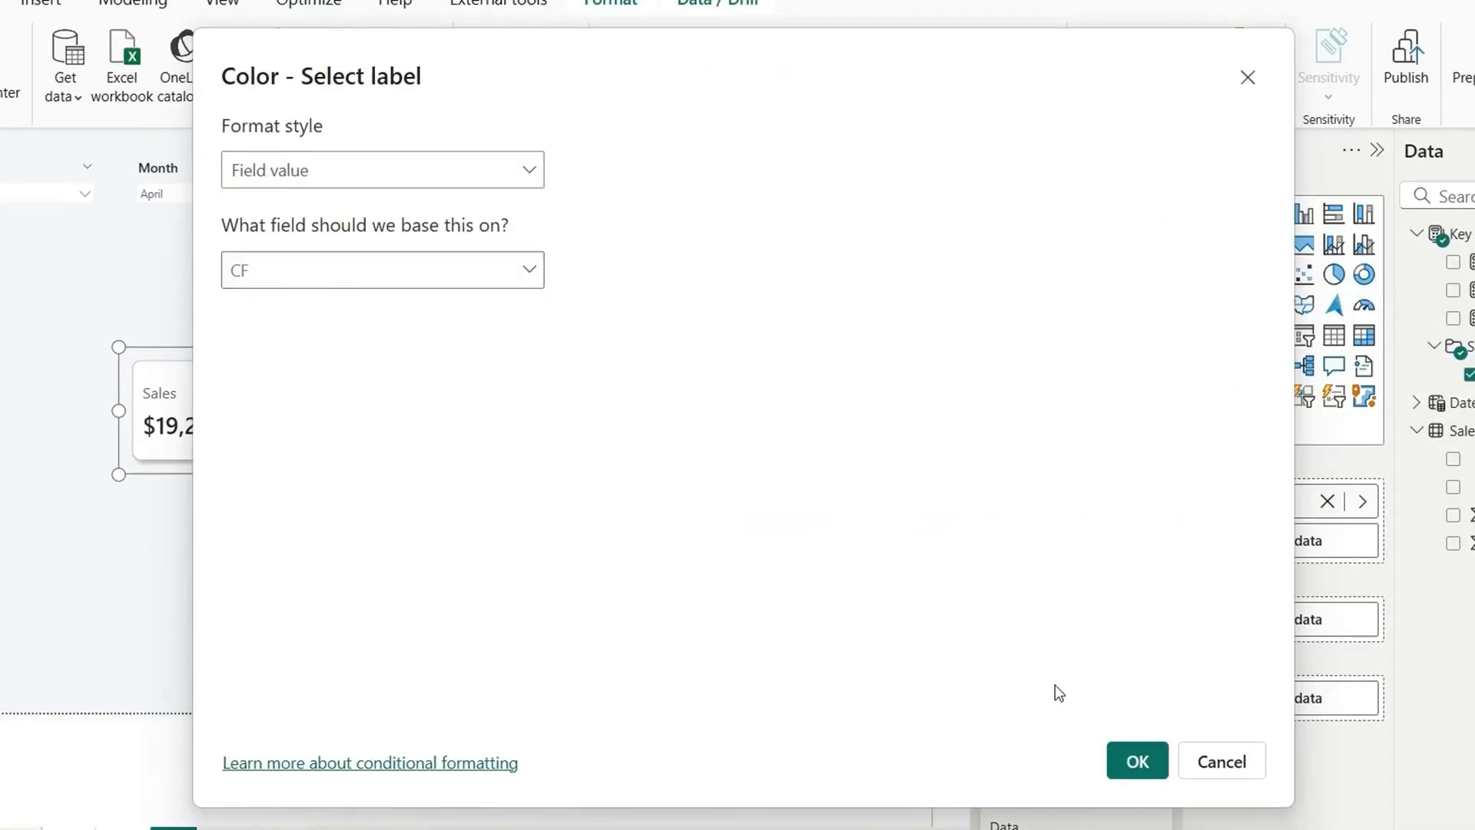
left_click(1137, 760)
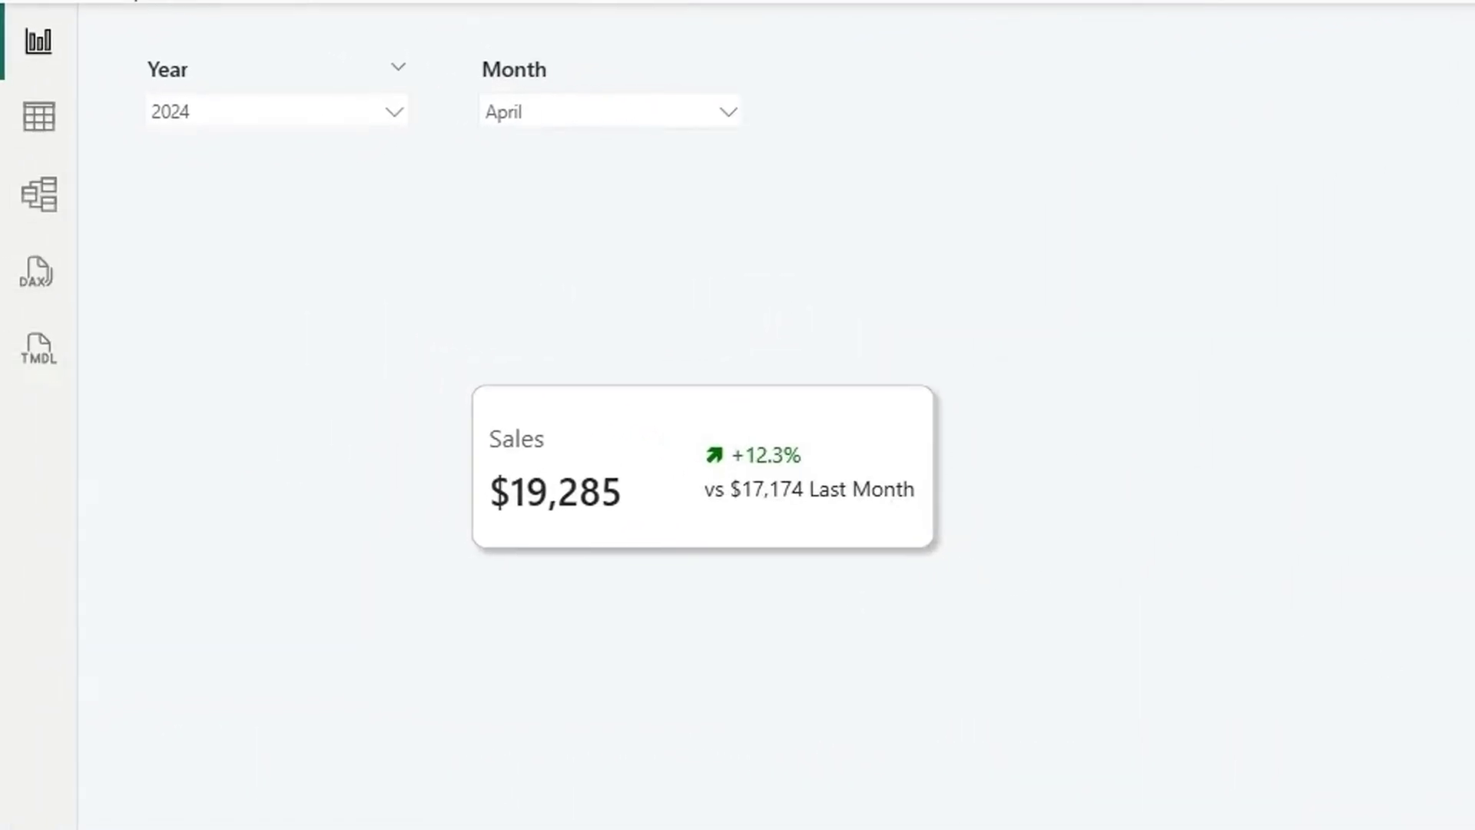
Switch the Month slicer to May, followed by June, to check the color of the card's percentage change label.
mouse_move(704, 482)
left_click(624, 111)
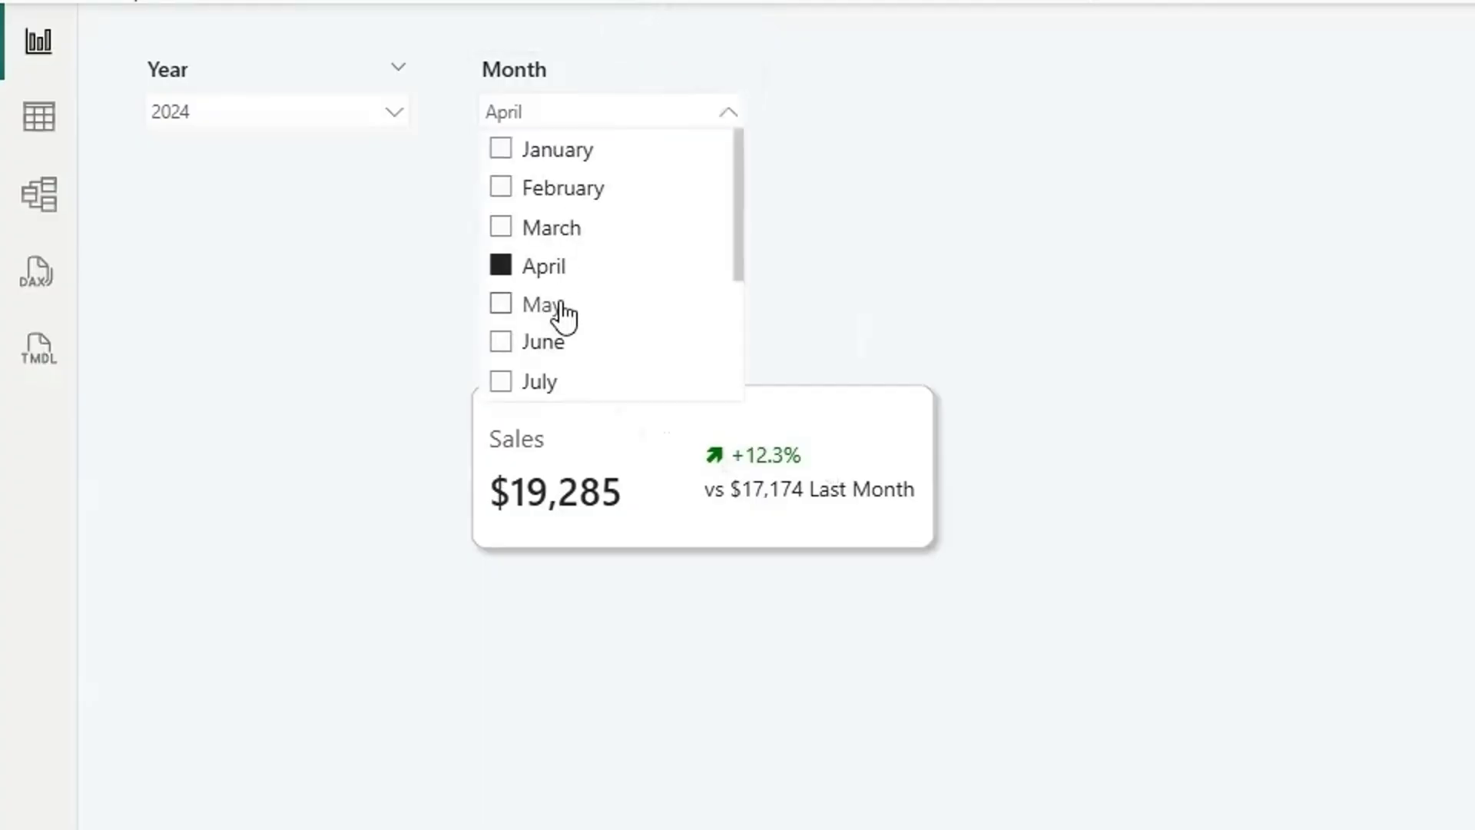
left_click(562, 311)
mouse_move(783, 408)
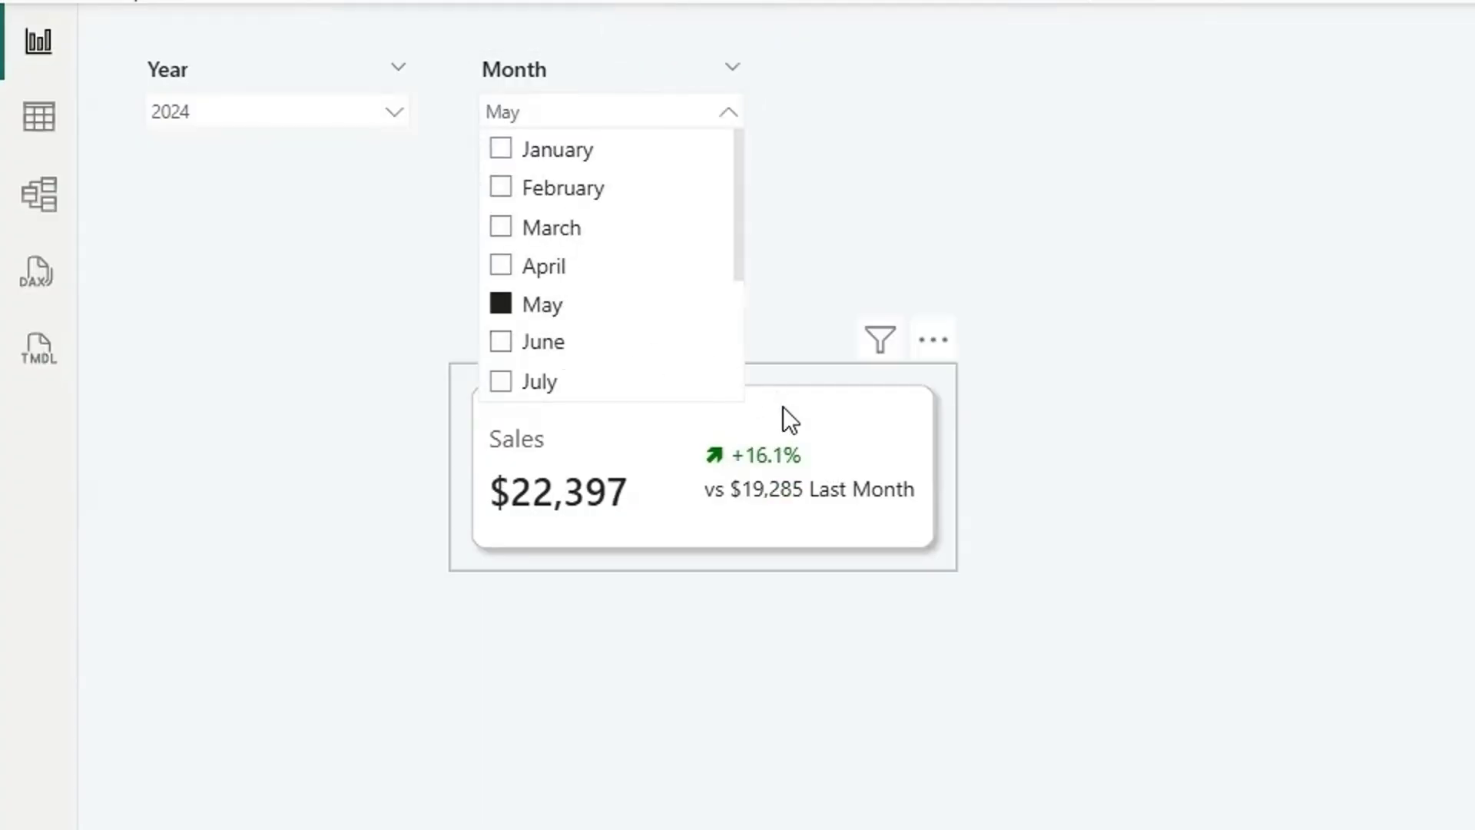
left_click(538, 341)
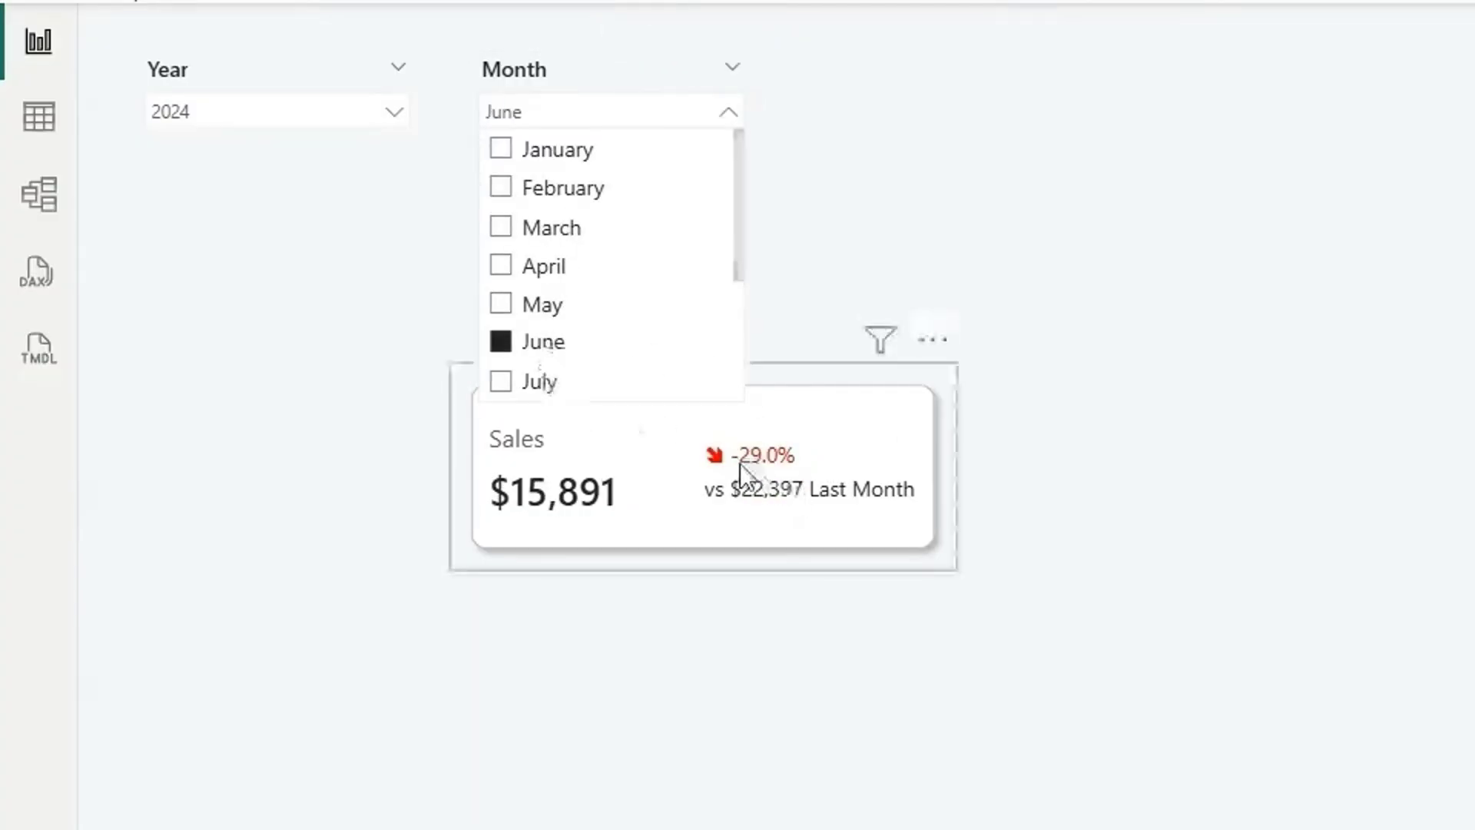
left_click(1223, 565)
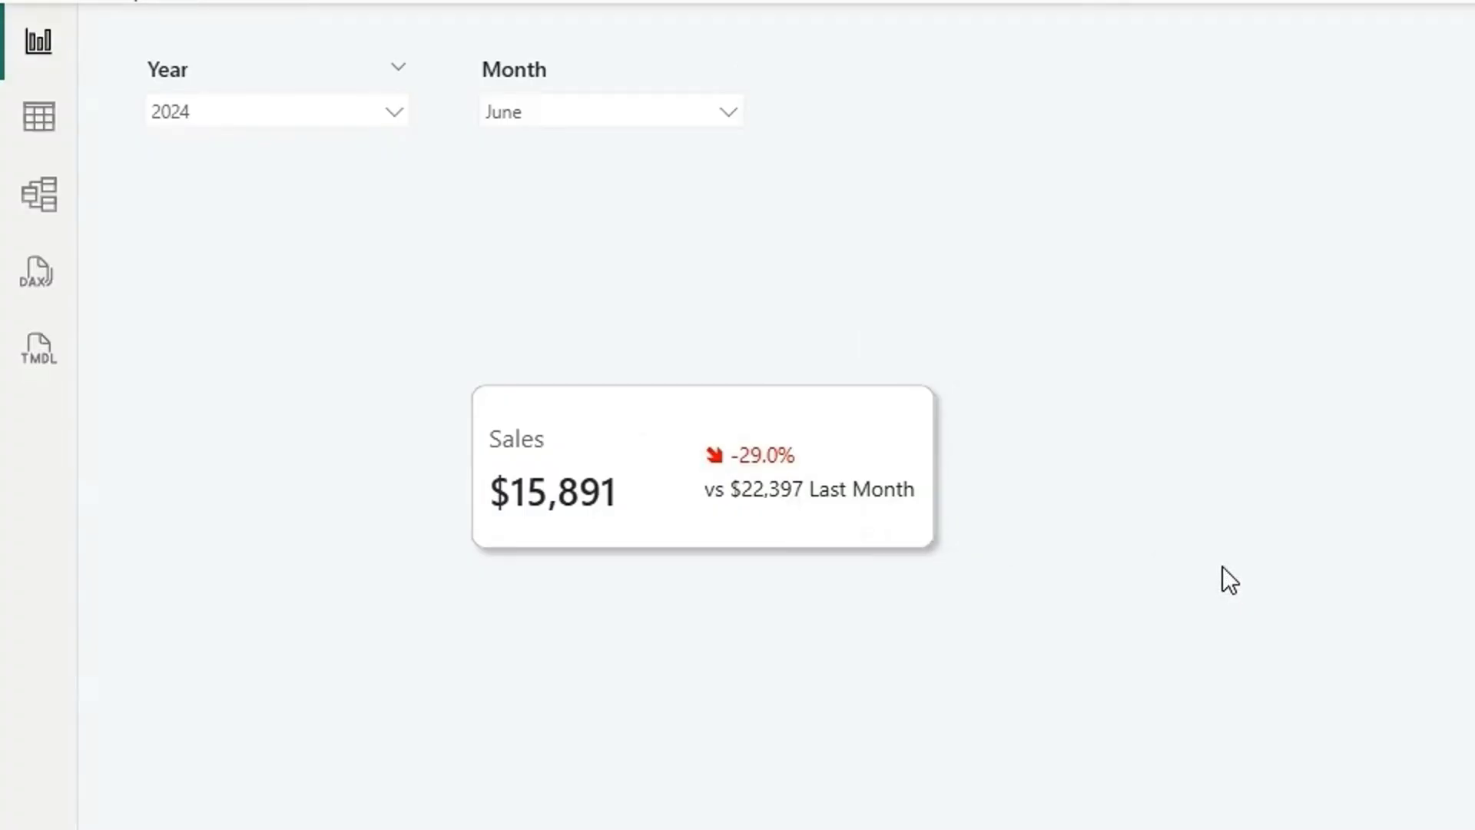
Select the Sales card.
left_click(634, 500)
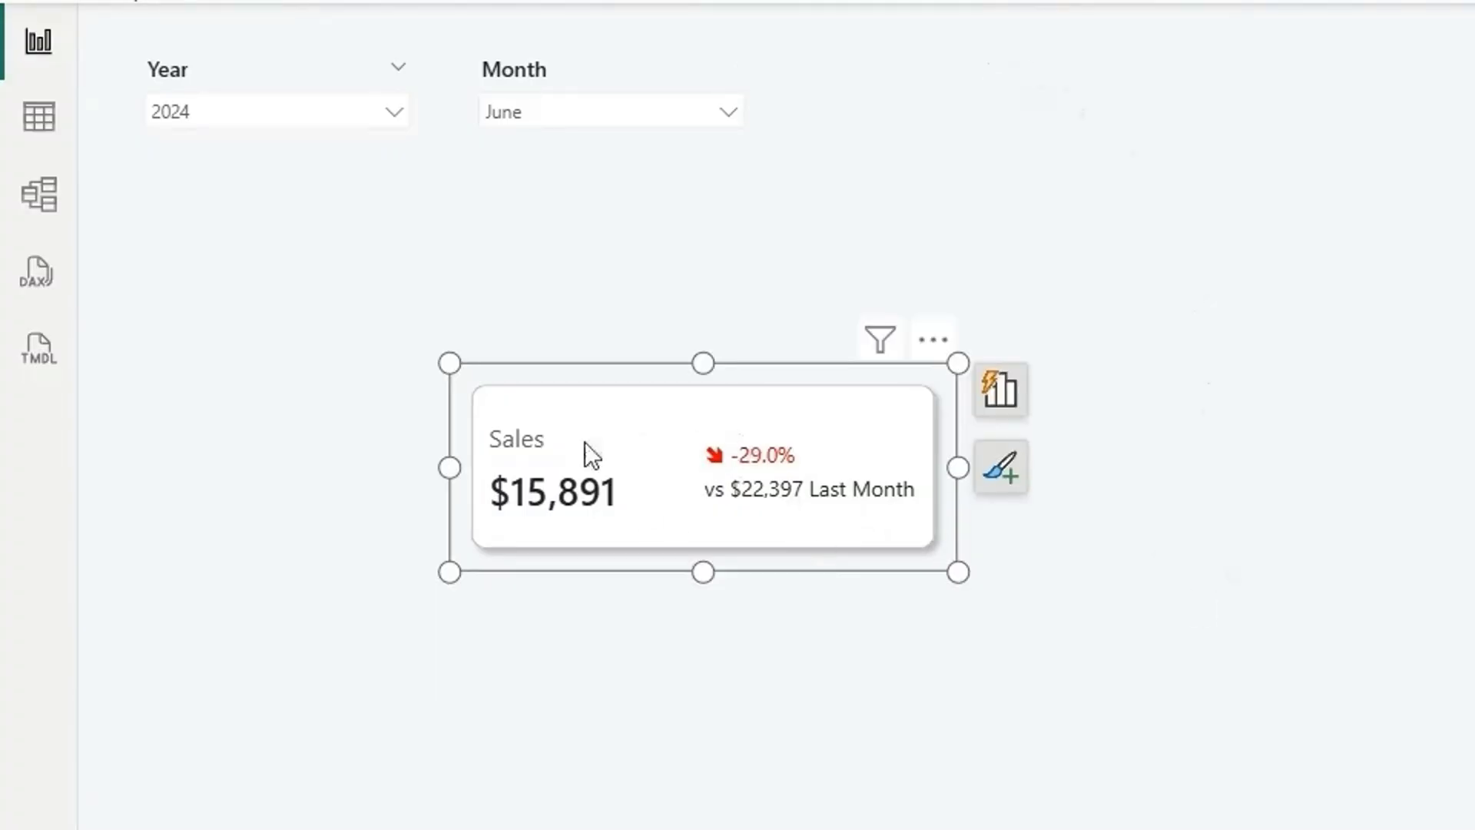